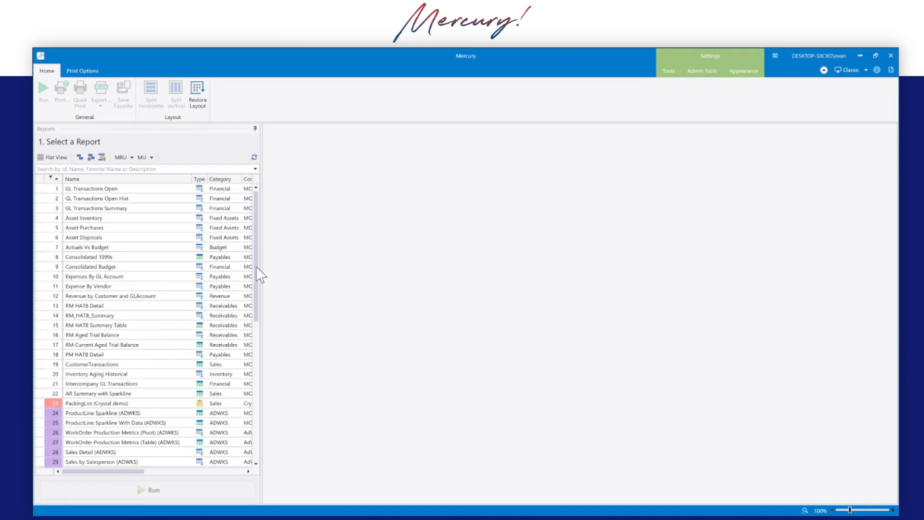
- Search the report list for "video" and select the GL Transactions Open (Short-Demo, IntroVideo) report
{"action": "mouse_move", "coordinate": [256, 266]}
{"action": "left_mouse_down"}
{"action": "mouse_move", "coordinate": [261, 432]}
{"action": "mouse_move", "coordinate": [267, 341]}
{"action": "mouse_move", "coordinate": [247, 264]}
{"action": "left_mouse_up"}
{"action": "scroll", "coordinate": [189, 316], "scroll_direction": "down", "scroll_amount": 1}
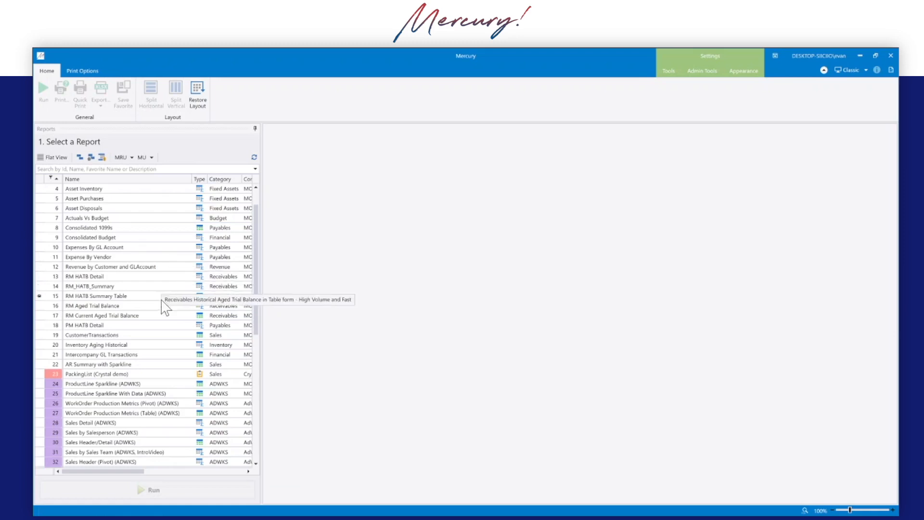
{"action": "scroll", "coordinate": [136, 415], "scroll_direction": "down", "scroll_amount": 1}
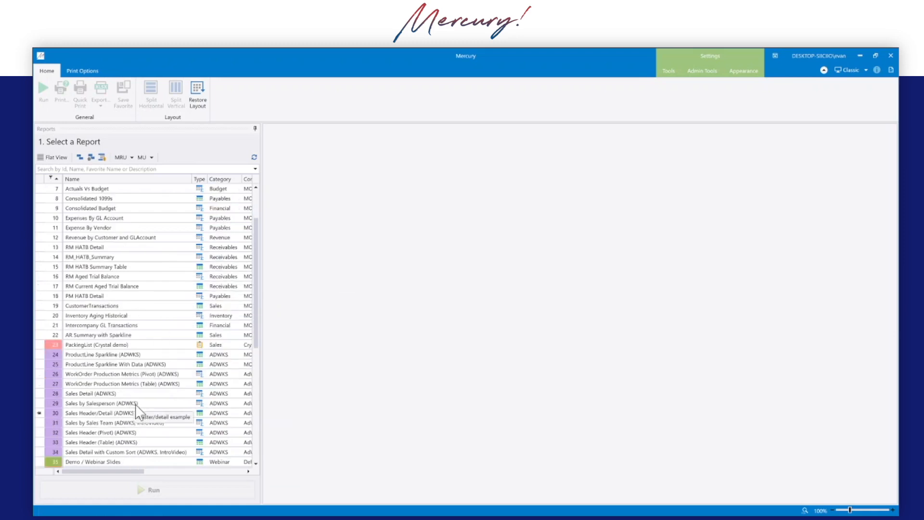
{"action": "left_click", "coordinate": [139, 169]}
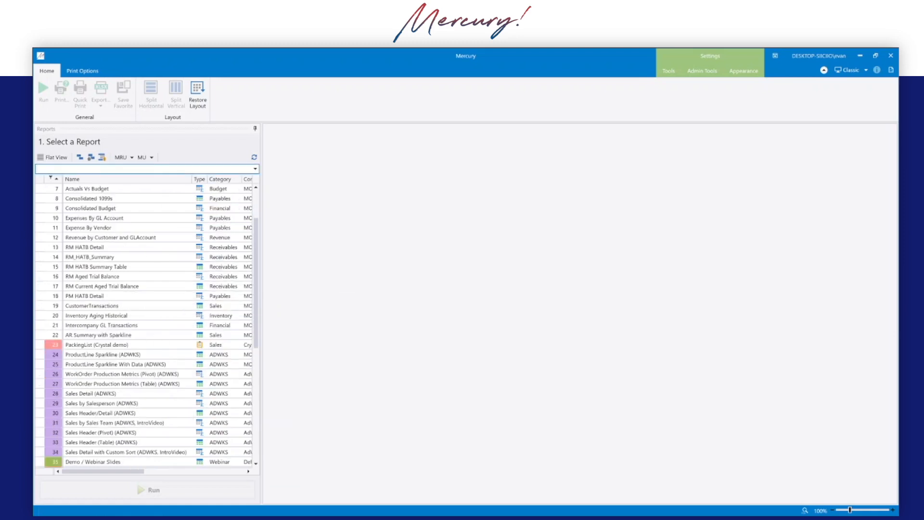
{"action": "type", "text": "video"}
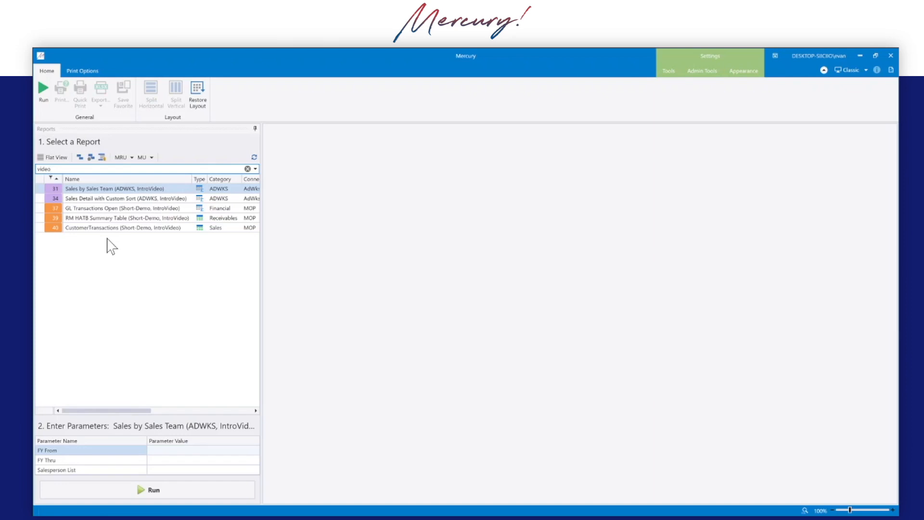
{"action": "left_click", "coordinate": [122, 210]}
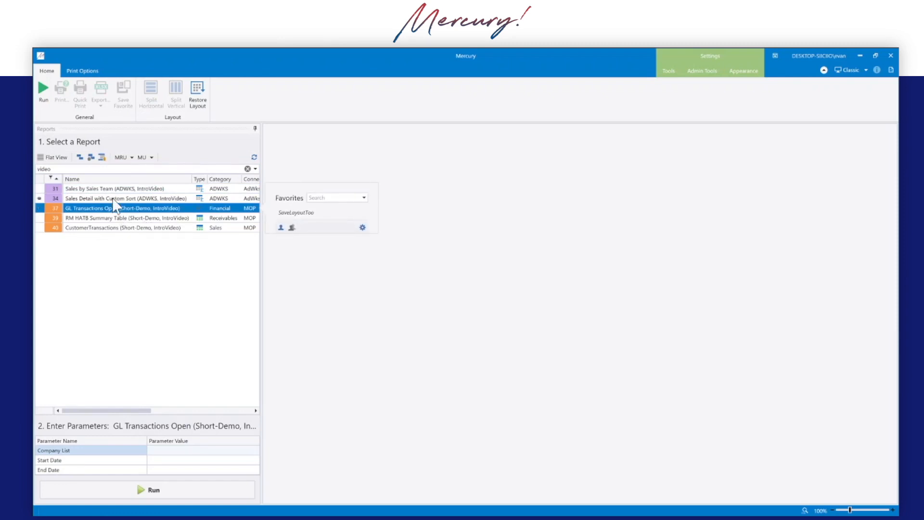
- Set the report's Company List parameter to Fabrikam, Inc
{"action": "left_click", "coordinate": [156, 453]}
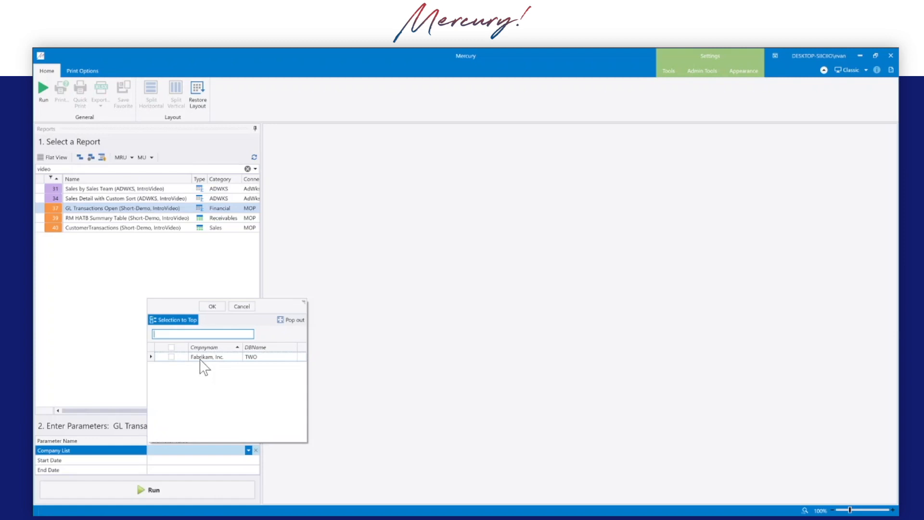
{"action": "left_click", "coordinate": [173, 357]}
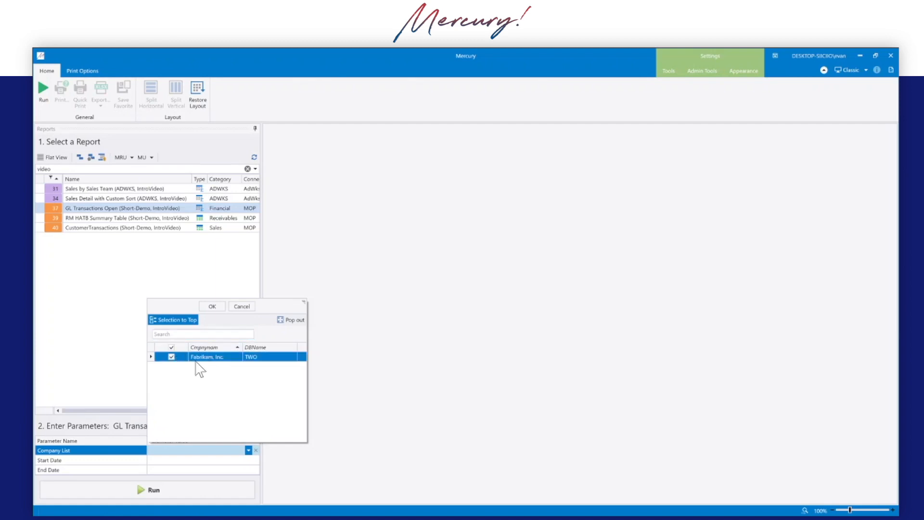
{"action": "left_click", "coordinate": [213, 306]}
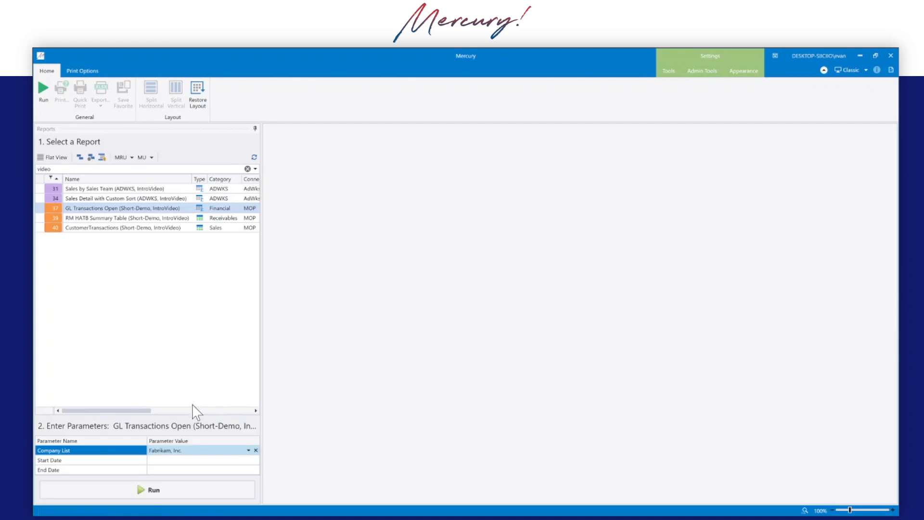
- Set the Start Date to 1/1/2024 and the End Date to 12/31/2025, and run the report
{"action": "left_click", "coordinate": [161, 460]}
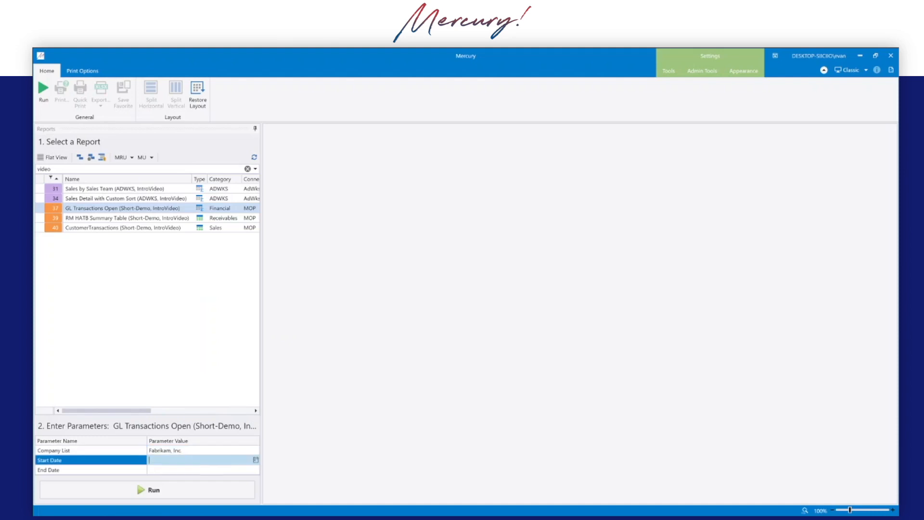
{"action": "left_click", "coordinate": [256, 460]}
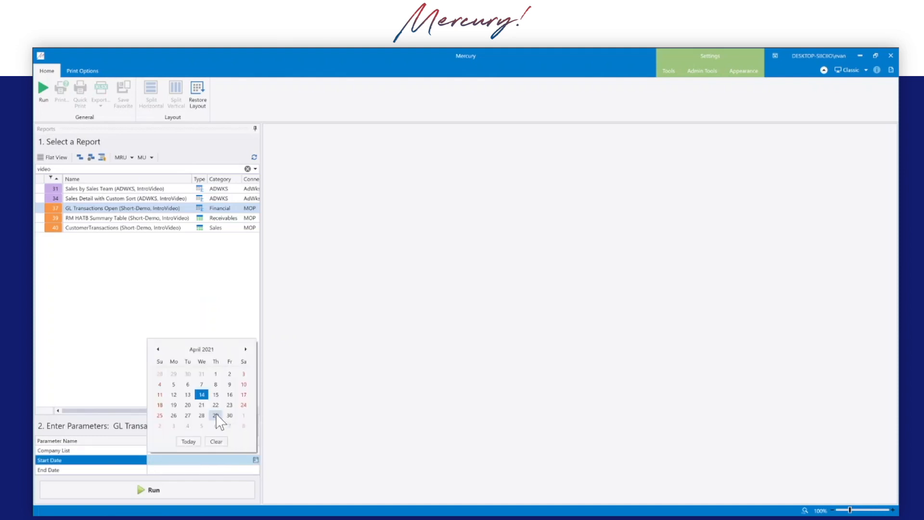
{"action": "left_click", "coordinate": [255, 460]}
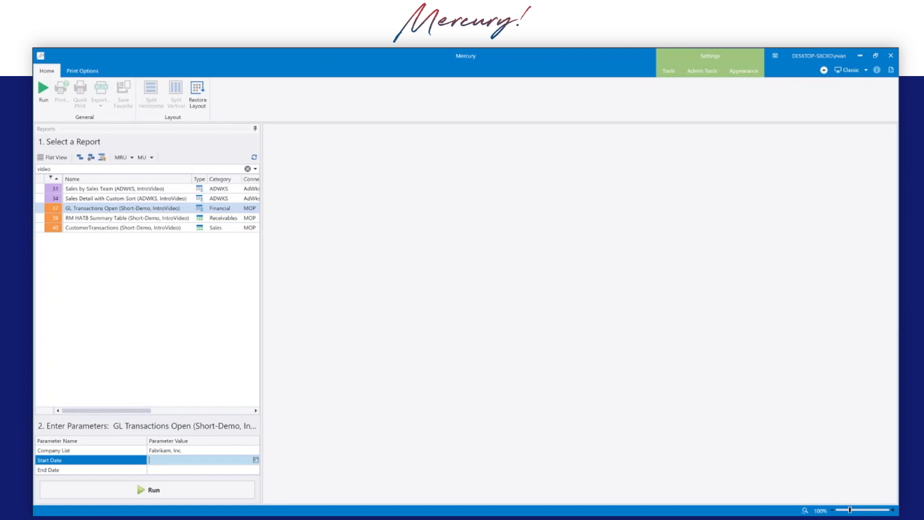
{"action": "type", "text": "1/1/24"}
{"action": "left_click", "coordinate": [155, 469]}
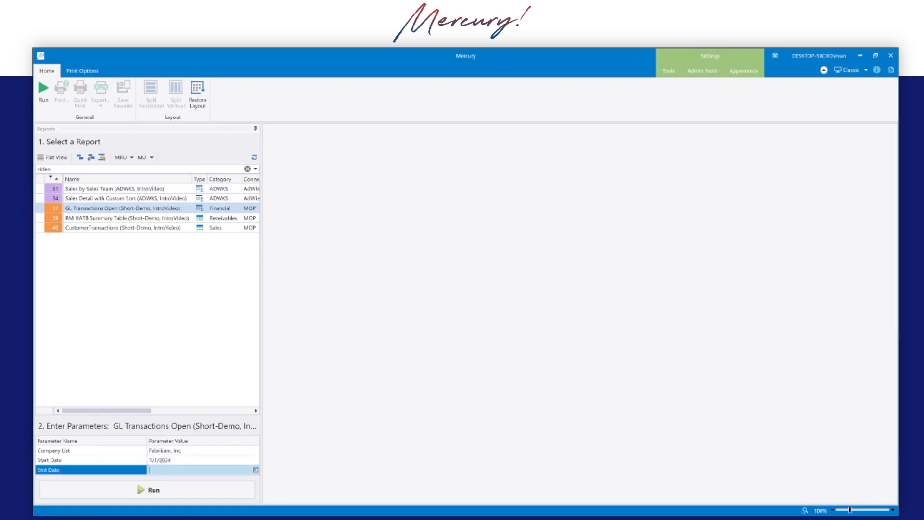
{"action": "type", "text": "12/31/242"}
{"action": "key", "text": "BackSpace"}
{"action": "type", "text": "25"}
{"action": "left_click", "coordinate": [176, 496]}
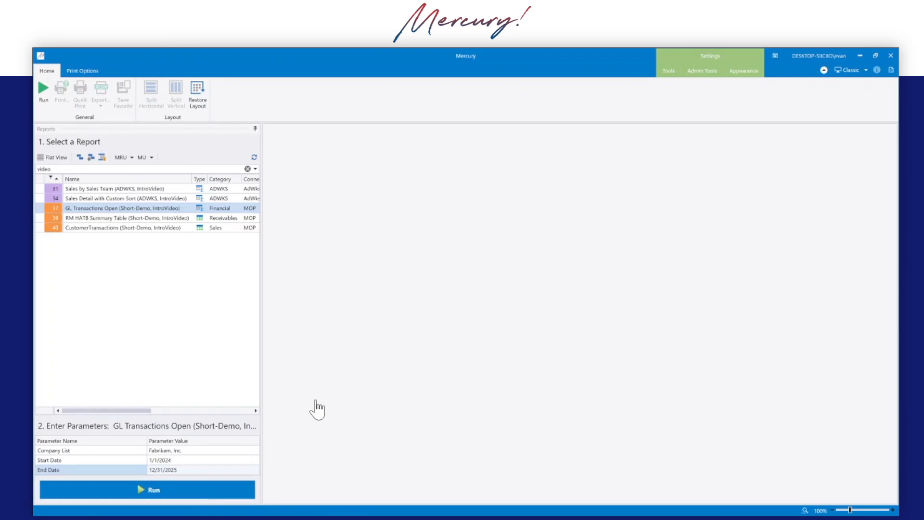
{"action": "left_click", "coordinate": [207, 481]}
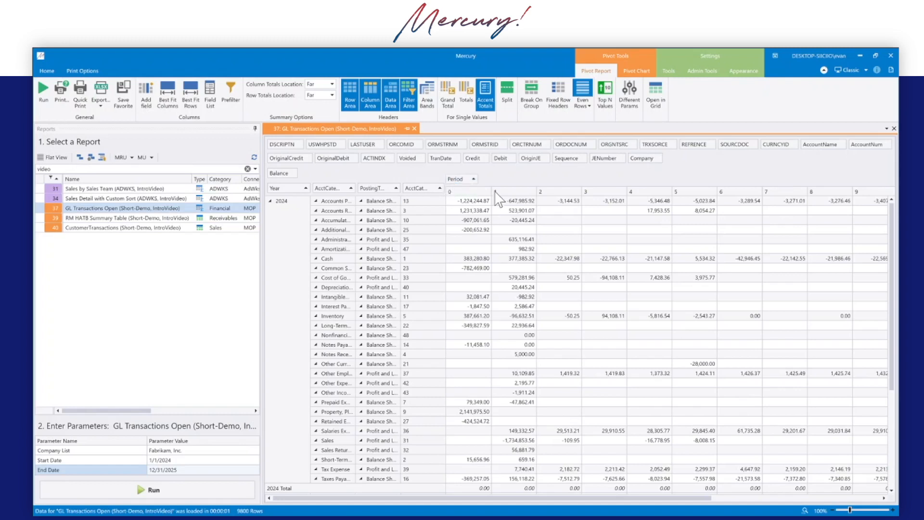
- Rearrange the pivot fields: Period into the filter area, Year into the columns, and Company as the first row field
{"action": "left_click_drag", "start_coordinate": [457, 180], "coordinate": [669, 165]}
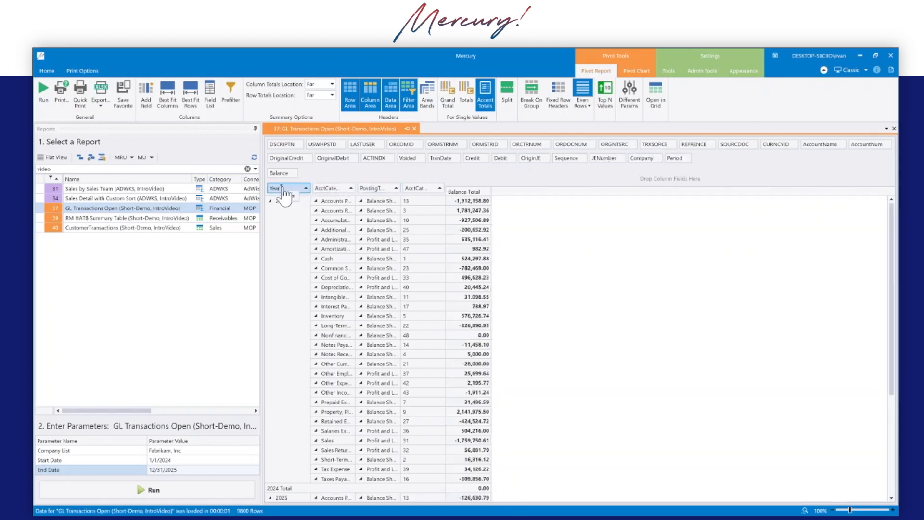
{"action": "left_click_drag", "start_coordinate": [286, 190], "coordinate": [478, 186]}
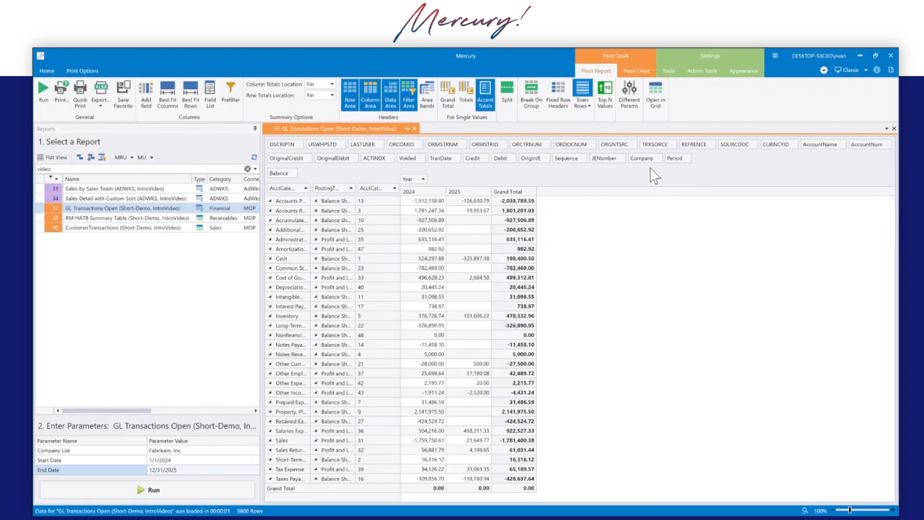
{"action": "left_click_drag", "start_coordinate": [643, 162], "coordinate": [268, 197]}
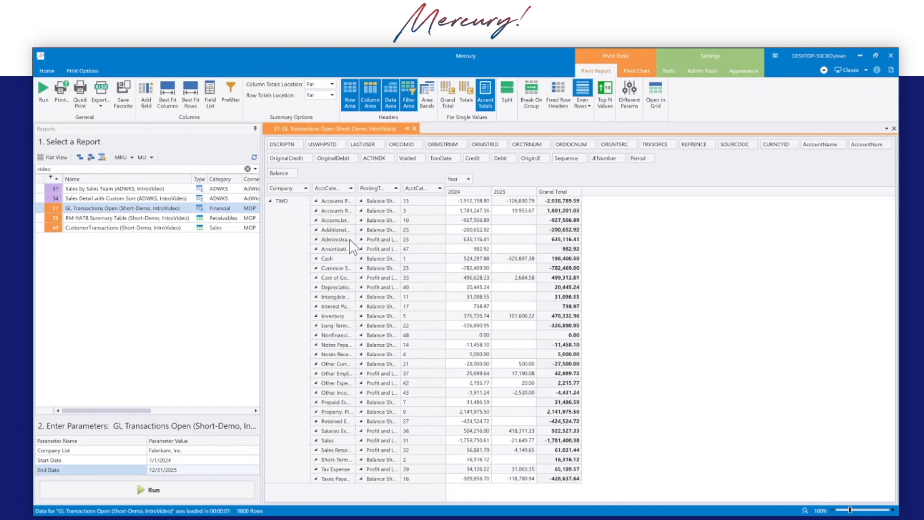
- Collapse and re-expand the TWO company group twice to compare its summary with the account detail
{"action": "left_click", "coordinate": [270, 201]}
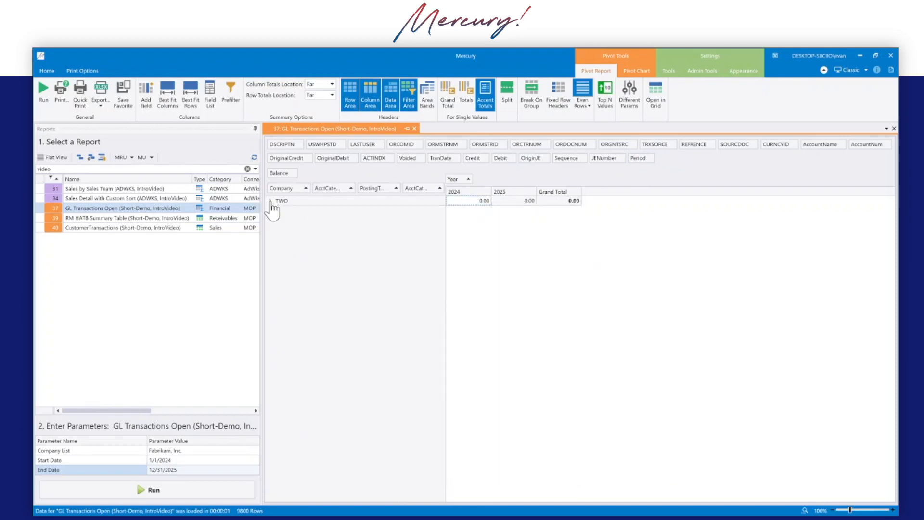
{"action": "left_click", "coordinate": [271, 202]}
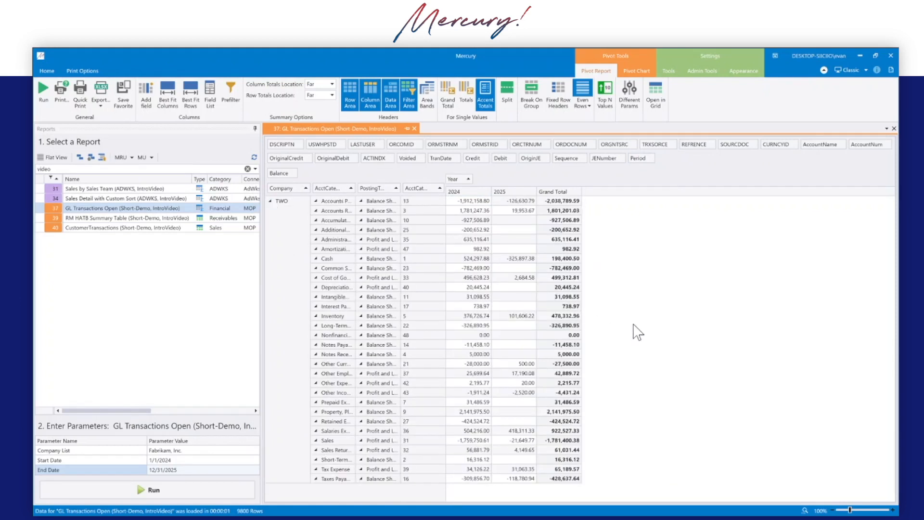
{"action": "left_click", "coordinate": [271, 201]}
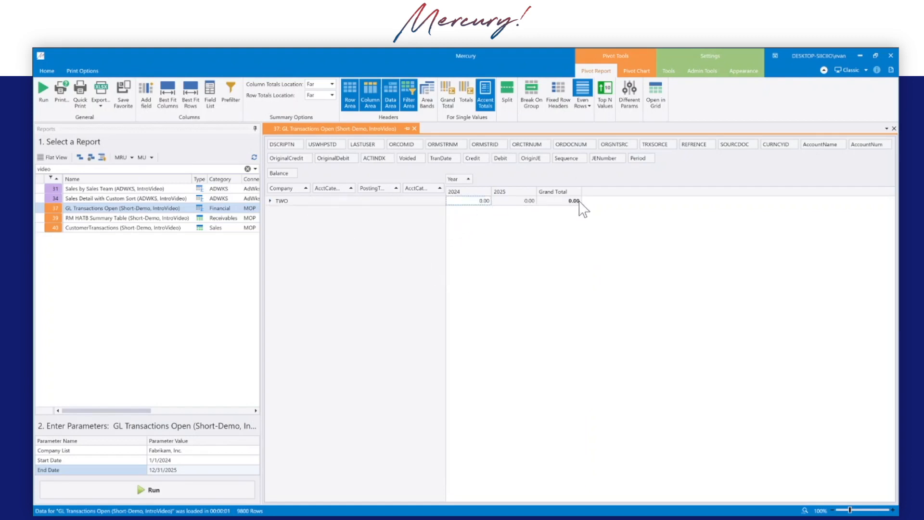
{"action": "left_click", "coordinate": [270, 201]}
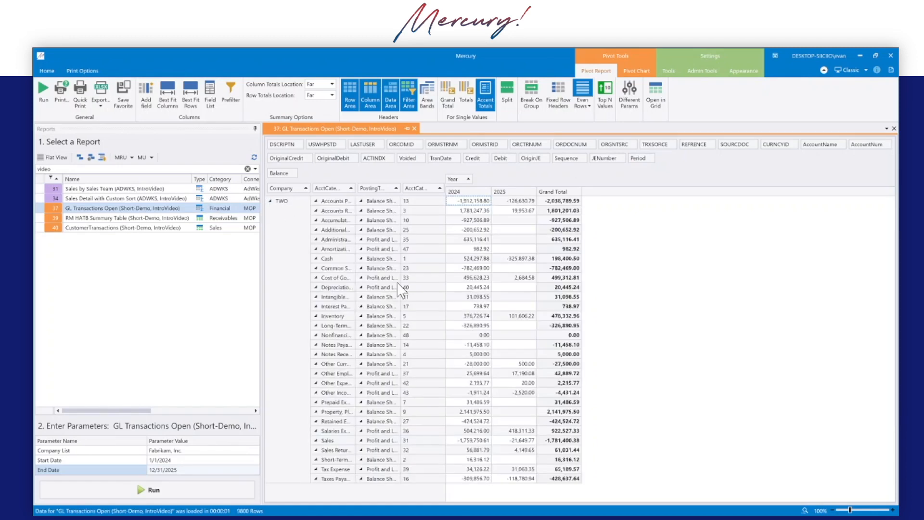
- Place PostingType ahead of AcctCategory in the row fields and widen both columns to fit their contents
{"action": "double_click", "coordinate": [355, 200]}
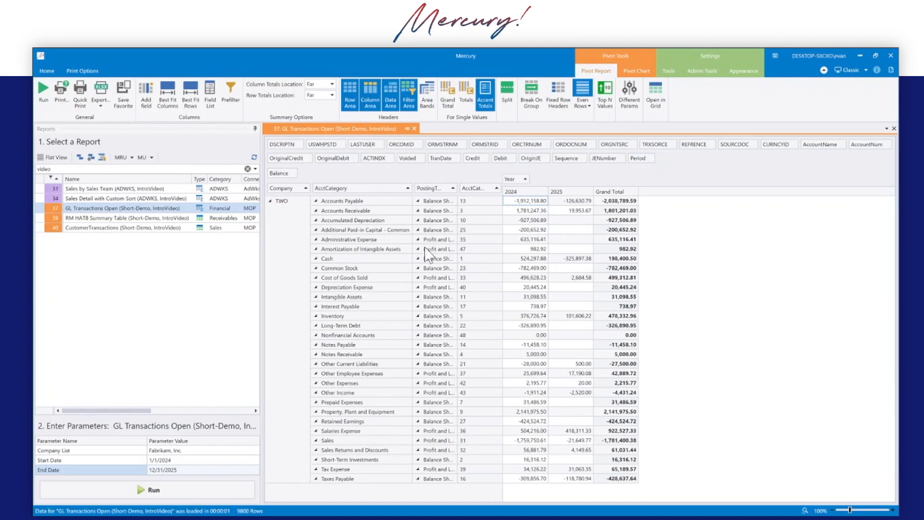
{"action": "left_click_drag", "start_coordinate": [430, 189], "coordinate": [318, 188]}
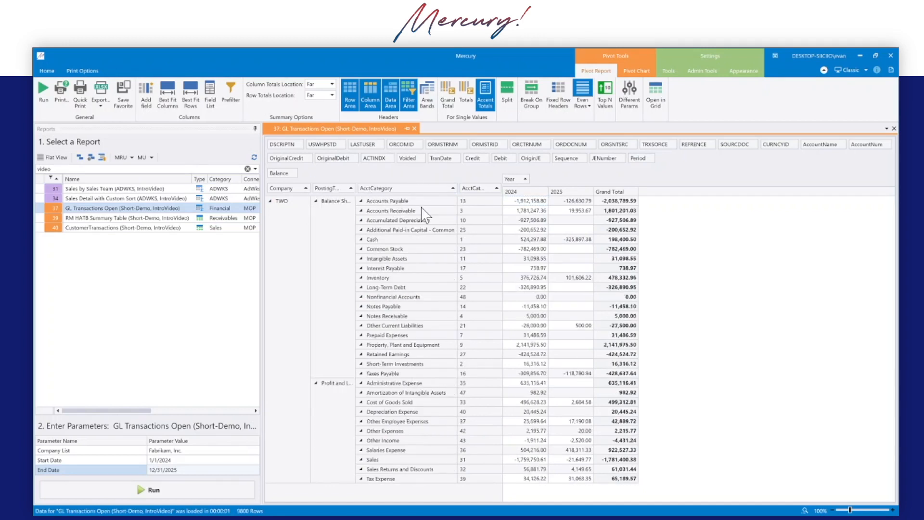
{"action": "double_click", "coordinate": [355, 206]}
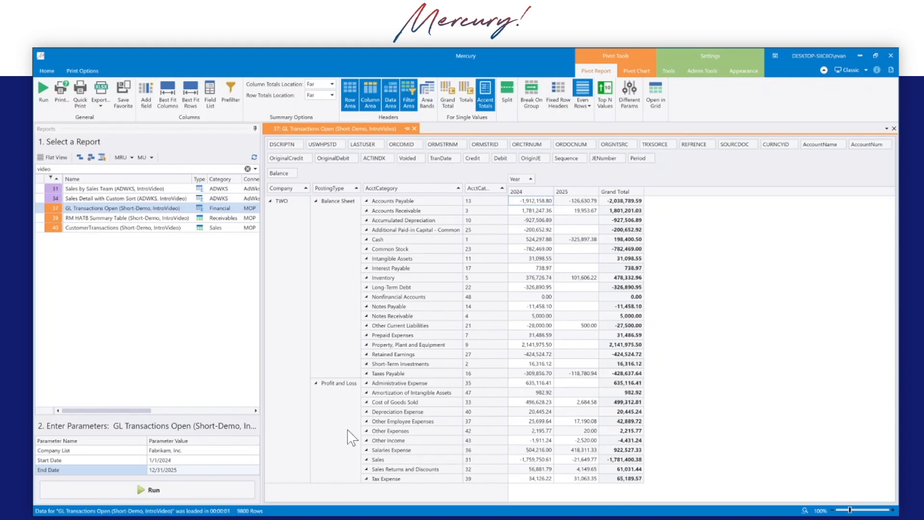
- Filter the PostingType field to show only Profit and Loss
{"action": "left_click", "coordinate": [347, 188]}
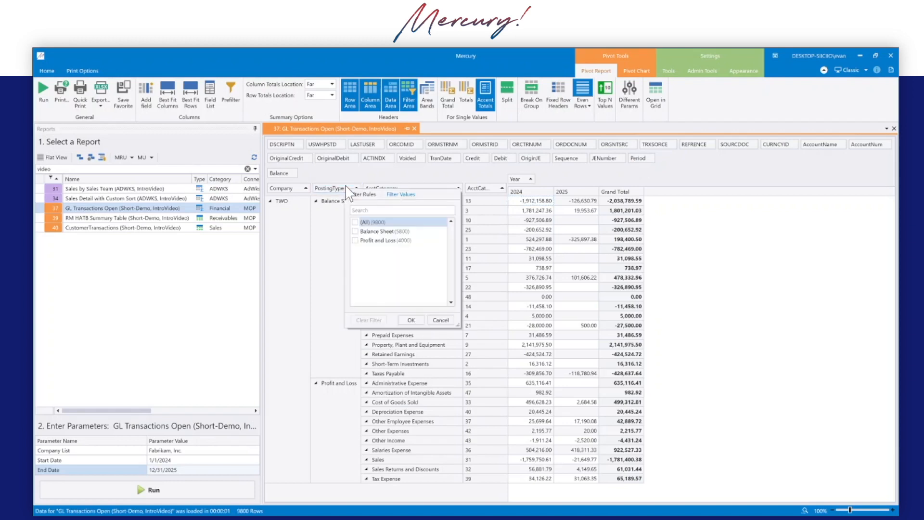
{"action": "left_click", "coordinate": [355, 241]}
{"action": "left_click", "coordinate": [411, 320]}
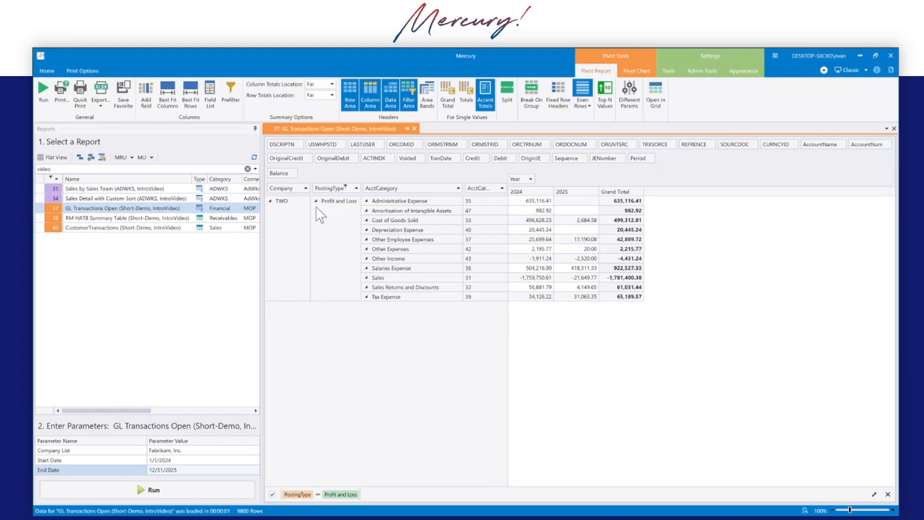
- Move PostingType from the rows into the filter area, and toggle its Profit and Loss filter off and back on
{"action": "left_click_drag", "start_coordinate": [332, 188], "coordinate": [688, 164]}
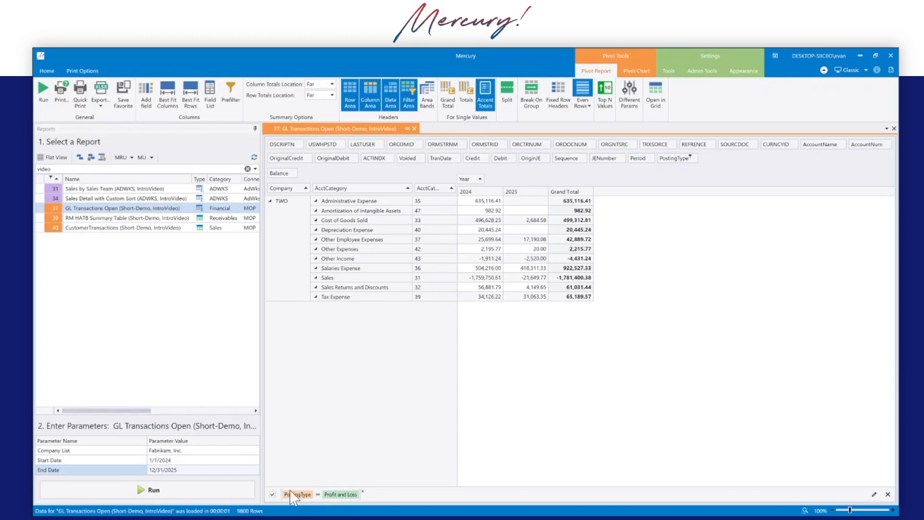
{"action": "left_click", "coordinate": [272, 494]}
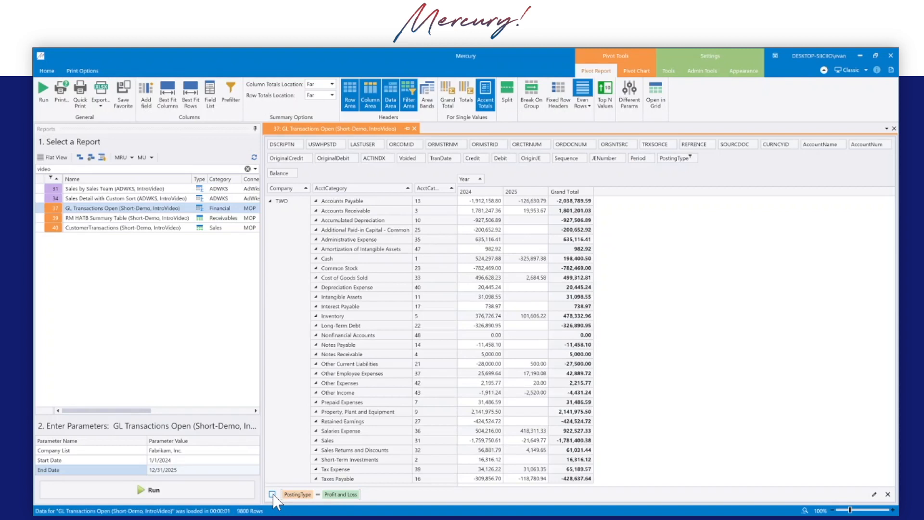
{"action": "left_click", "coordinate": [272, 494]}
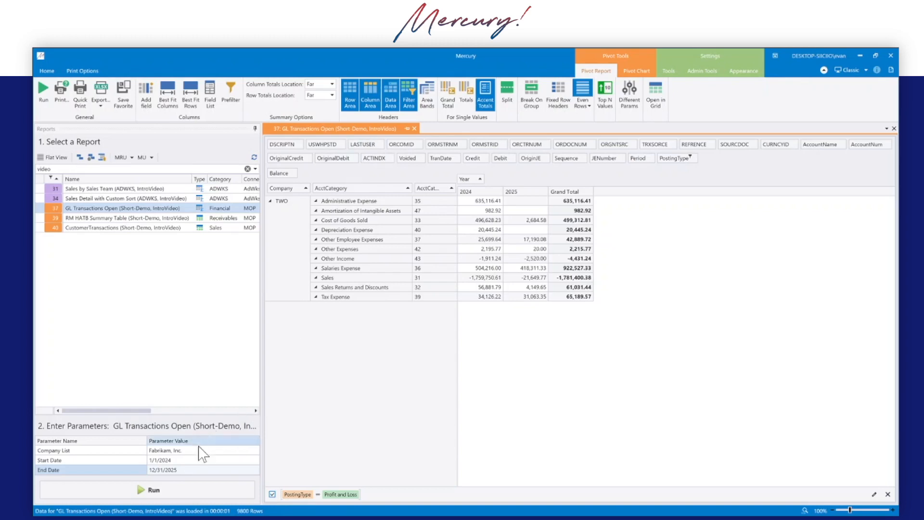
- Change the Start Date to 1/1/2026 and the End Date to 12/31/2027, and run the report again
{"action": "left_click", "coordinate": [167, 461]}
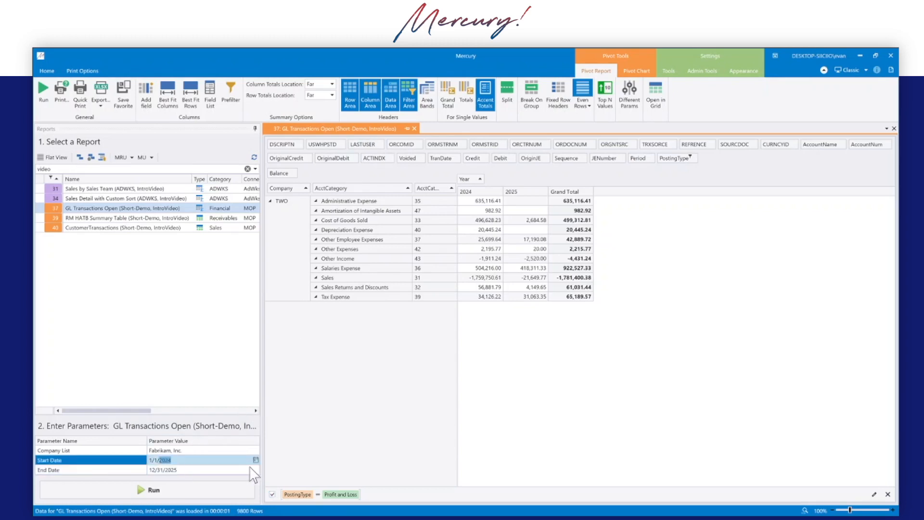
{"action": "type", "text": "20"}
{"action": "left_click", "coordinate": [175, 470]}
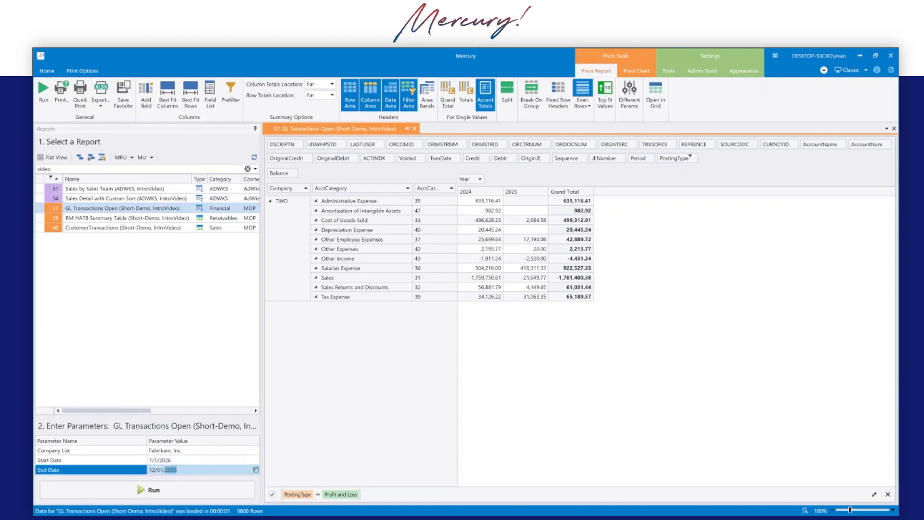
{"action": "type", "text": "2"}
{"action": "left_click", "coordinate": [169, 490]}
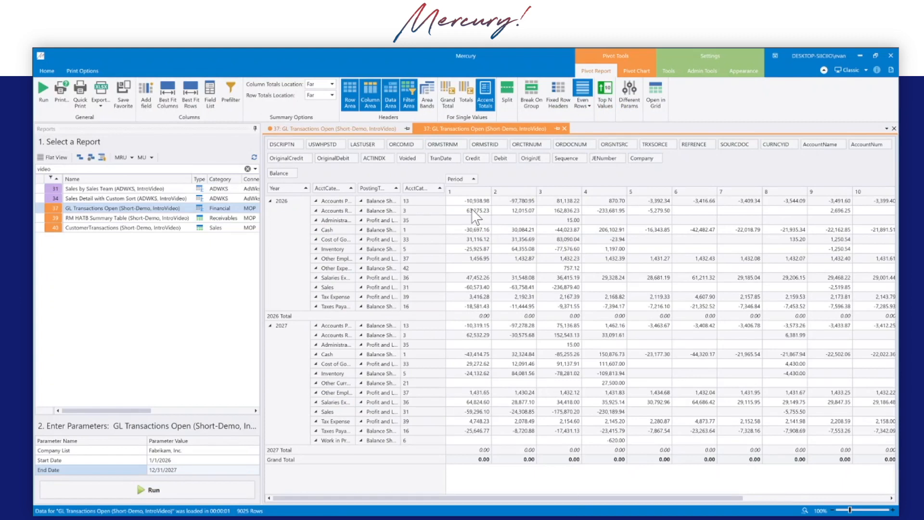
- Return to the 2024–2025 GL Transactions Open report and start saving it as a favorite named High-level P&L
{"action": "left_click", "coordinate": [326, 130]}
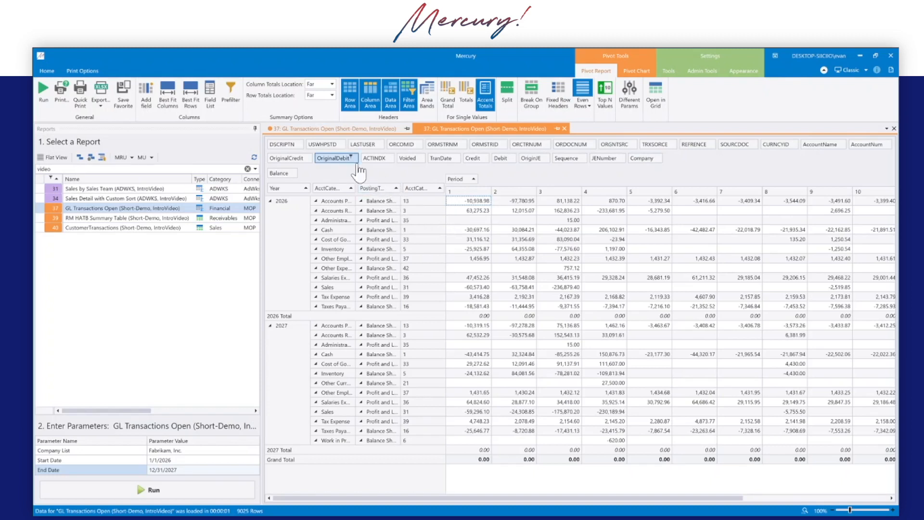
{"action": "left_click", "coordinate": [345, 130]}
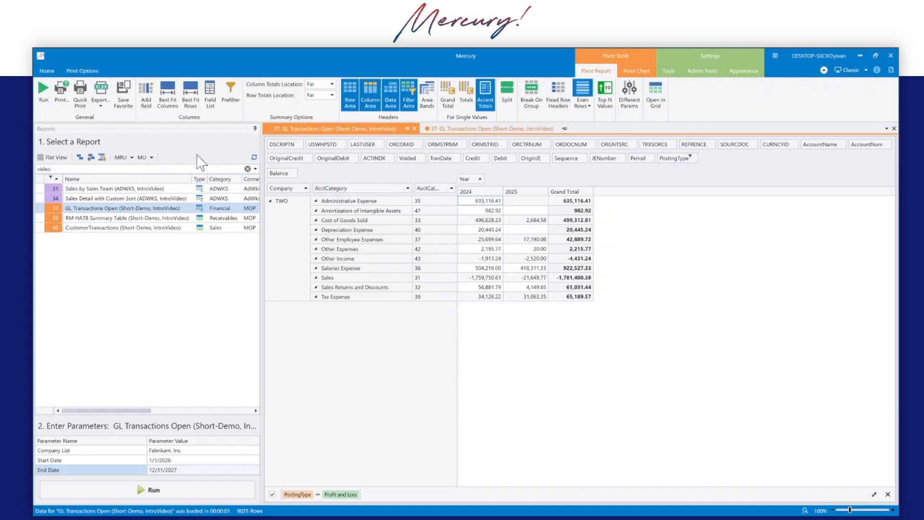
{"action": "left_click", "coordinate": [124, 103]}
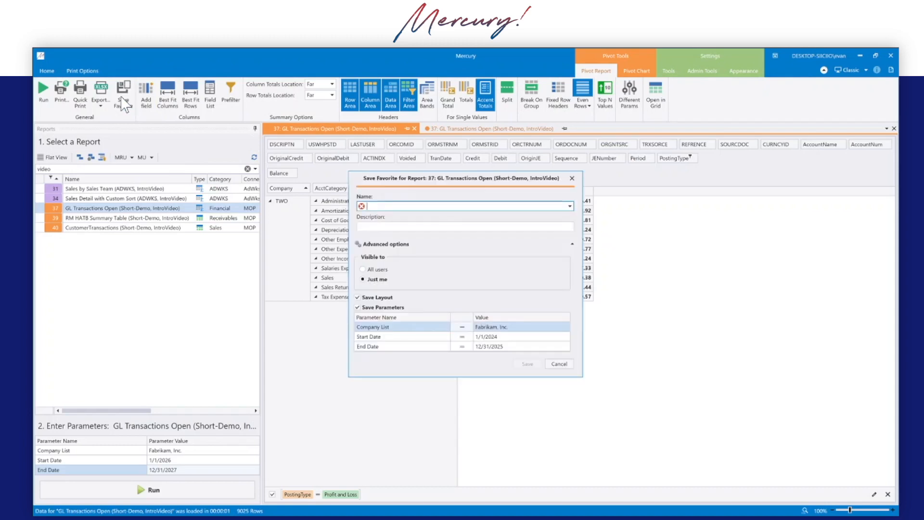
{"action": "type", "text": "Hi"}
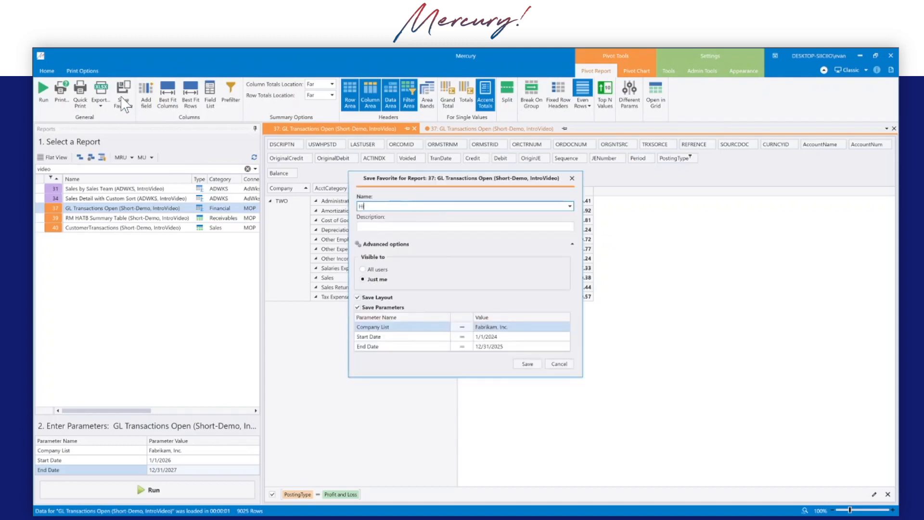
{"action": "type", "text": "gh-level P&"}
{"action": "key", "text": "Tab"}
{"action": "type", "text": "ye"}
{"action": "key", "text": "BackSpace"}
{"action": "key", "text": "BackSpace"}
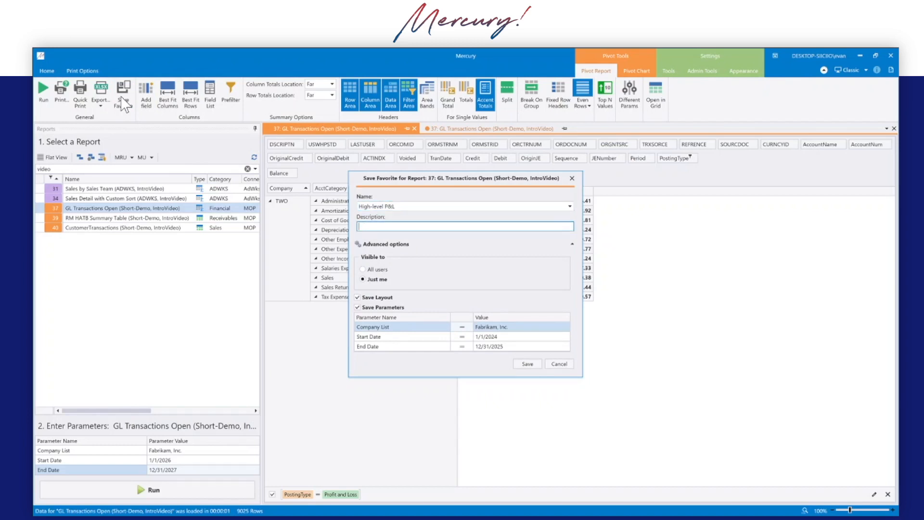
- Describe the favorite as "by year, in columns", make it visible to all users, and save it
{"action": "type", "text": "by year, in columns"}
{"action": "left_click", "coordinate": [364, 270]}
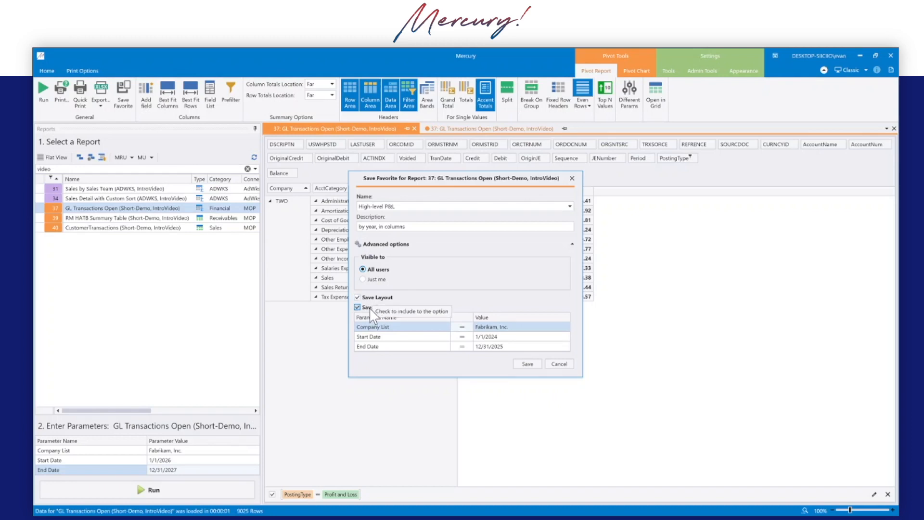
{"action": "left_click", "coordinate": [523, 364]}
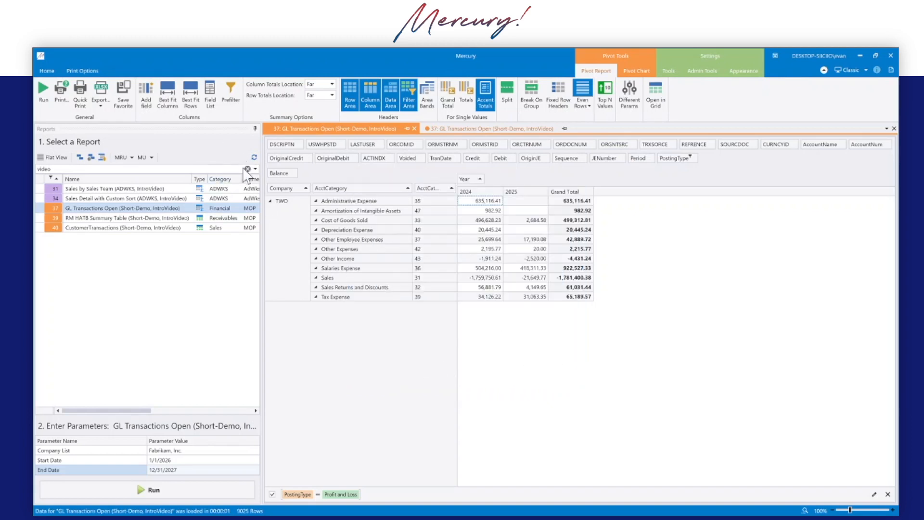
- Refresh the report list and run the High-level P&L favorite of GL Transactions Open
{"action": "left_click", "coordinate": [254, 158]}
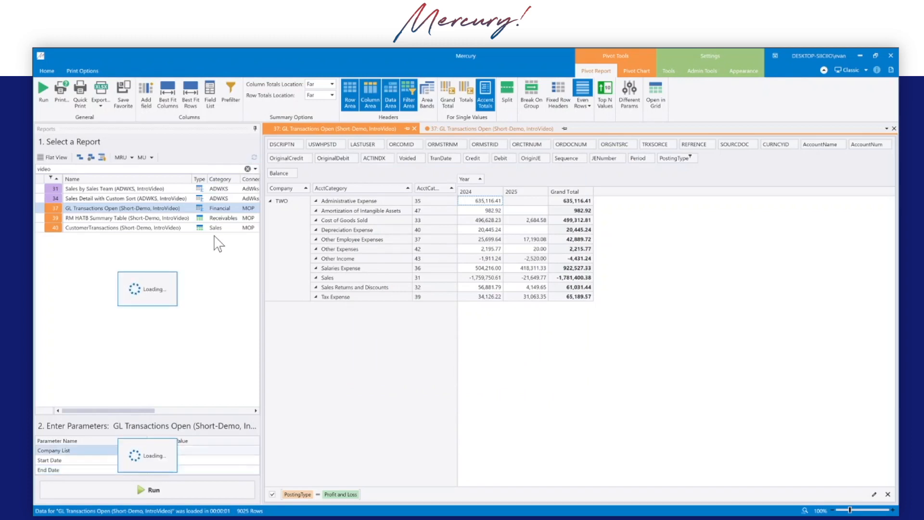
{"action": "left_click", "coordinate": [171, 210]}
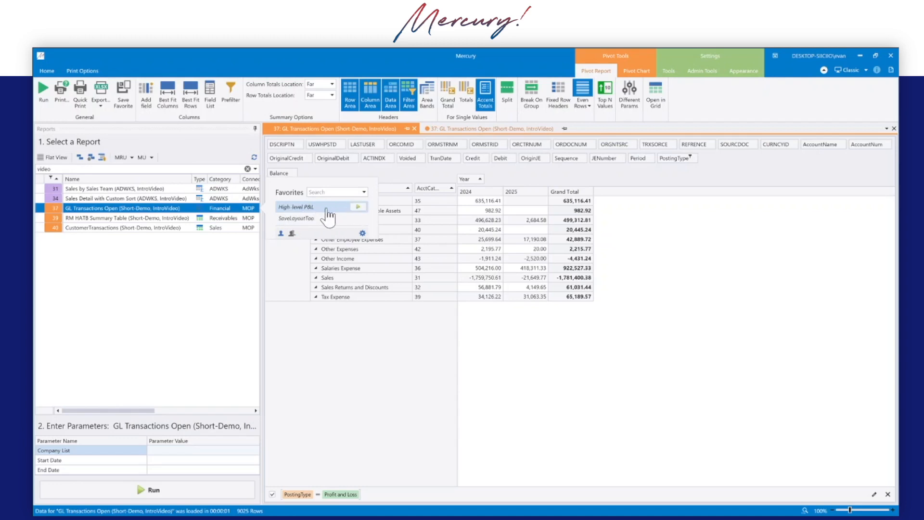
{"action": "left_click", "coordinate": [358, 208]}
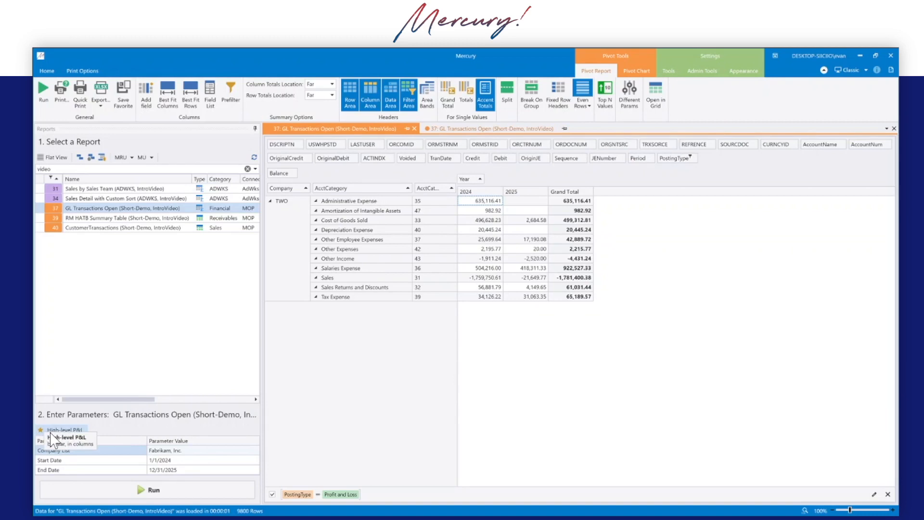
- Set the favorite's Start Date to 1/1/2026 and End Date to 12/31/2027, and run the report
{"action": "left_click", "coordinate": [165, 460]}
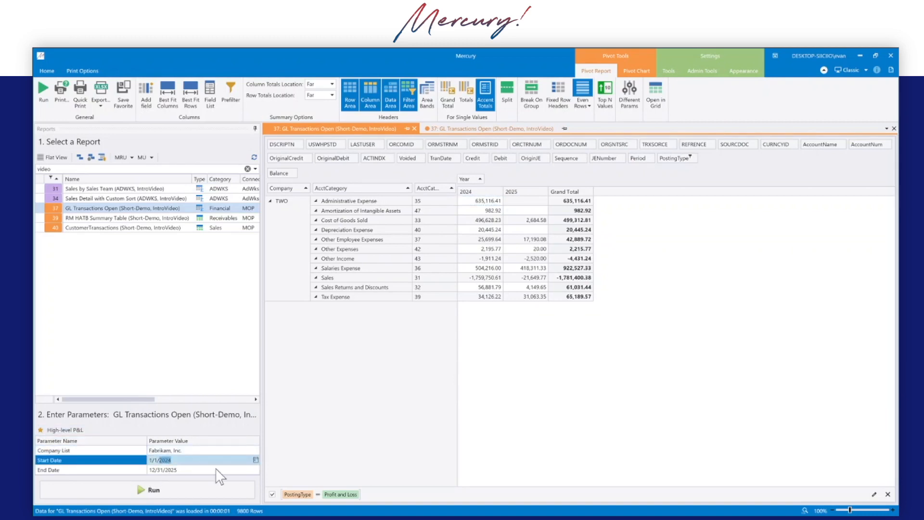
{"action": "key", "text": "Up"}
{"action": "key", "text": "Up"}
{"action": "left_click", "coordinate": [165, 470]}
{"action": "type", "text": "20"}
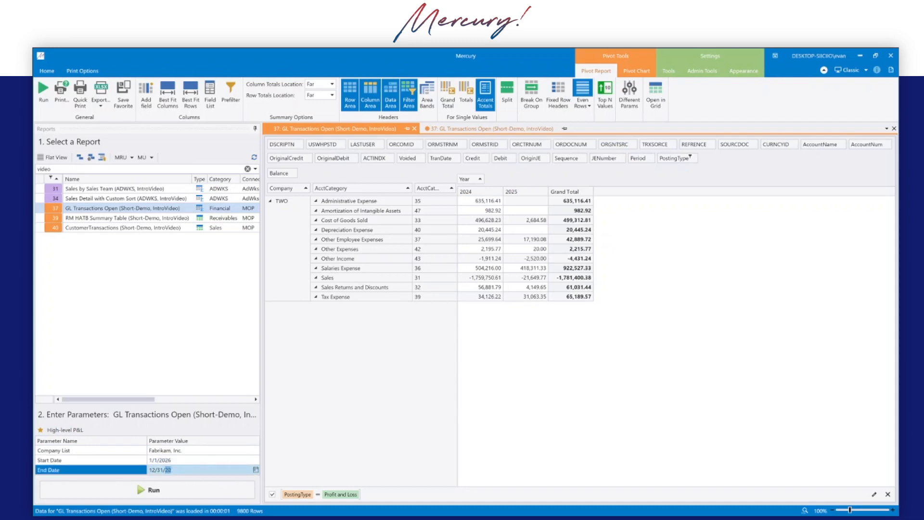
{"action": "left_click", "coordinate": [177, 490]}
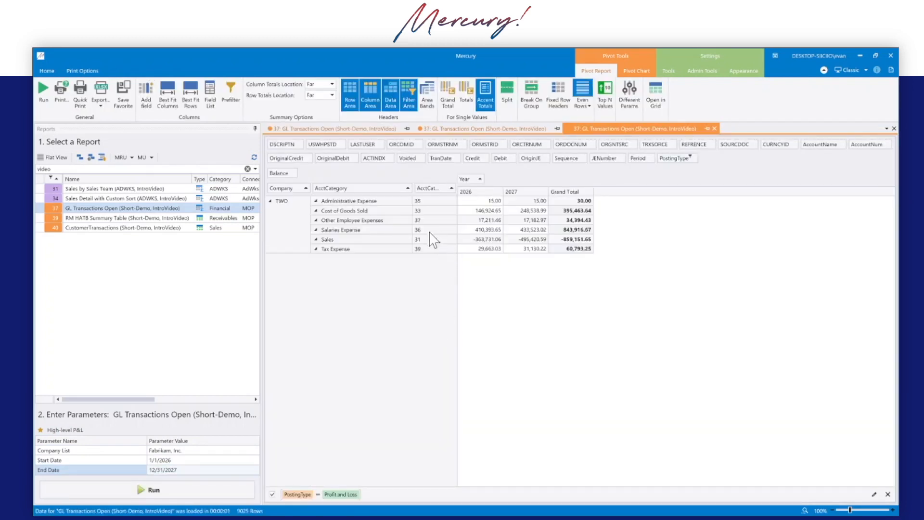
- Go back to the 2024–2025 report and compare it with the other open GL Transactions Open reports
{"action": "left_click", "coordinate": [375, 130]}
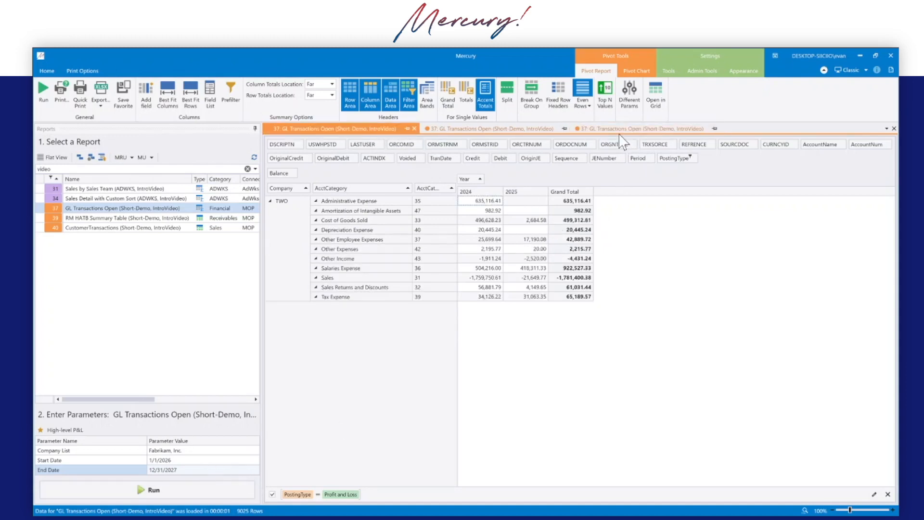
{"action": "mouse_move", "coordinate": [624, 136]}
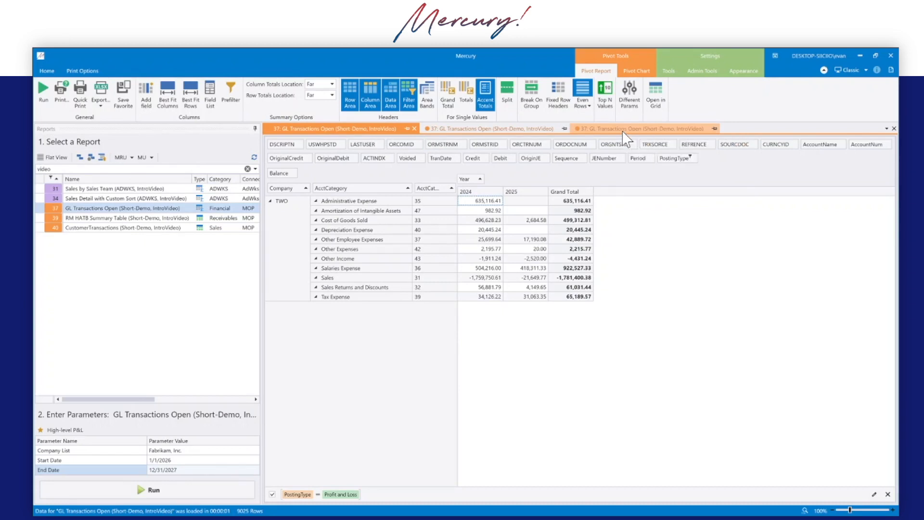
{"action": "mouse_move", "coordinate": [364, 133]}
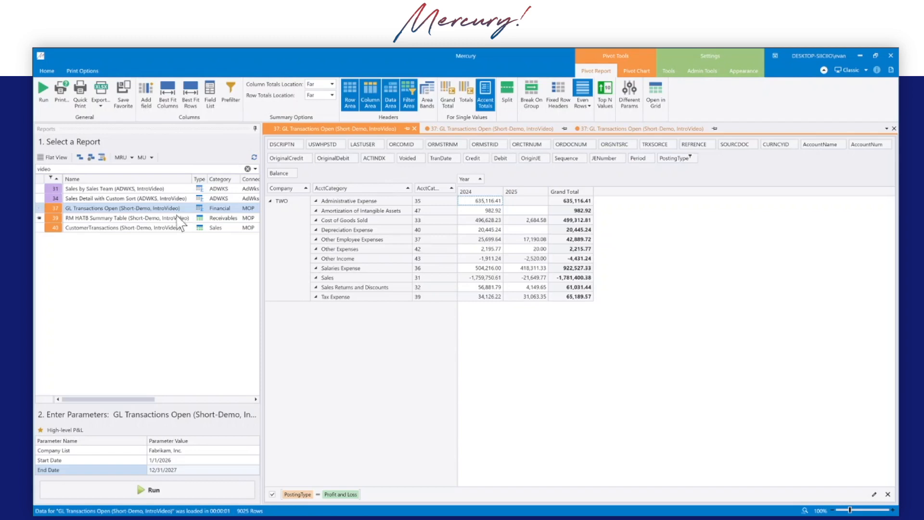
- Select the RM HATB Summary Table report and set its Company List to Fabrikam, Inc
{"action": "left_click", "coordinate": [143, 218]}
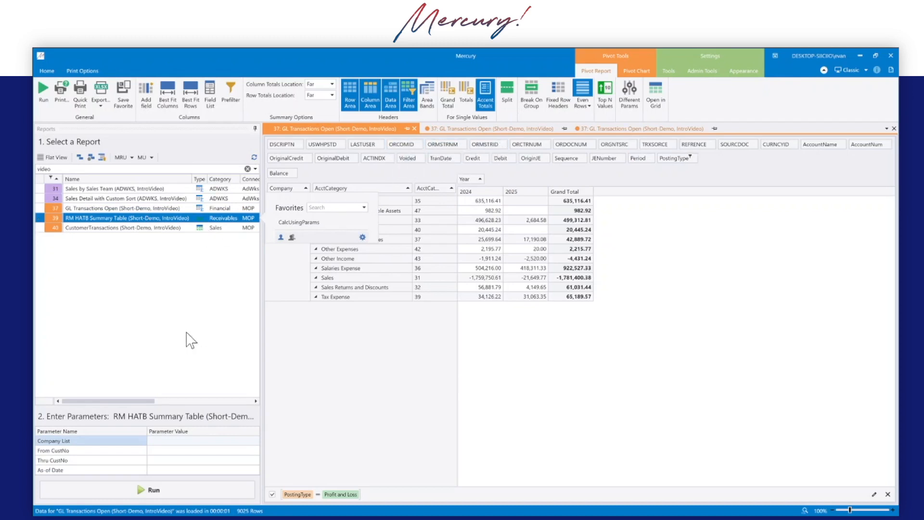
{"action": "left_click", "coordinate": [183, 441]}
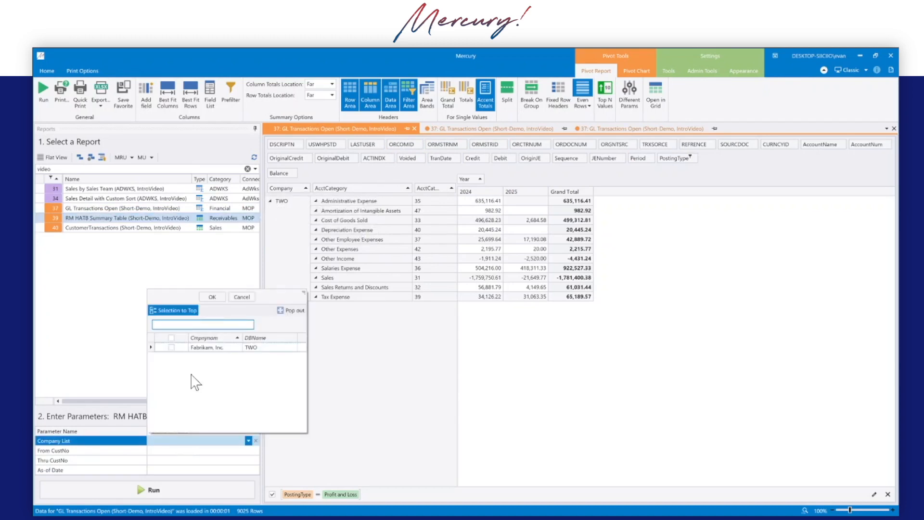
{"action": "left_click", "coordinate": [172, 347]}
{"action": "left_click", "coordinate": [212, 296]}
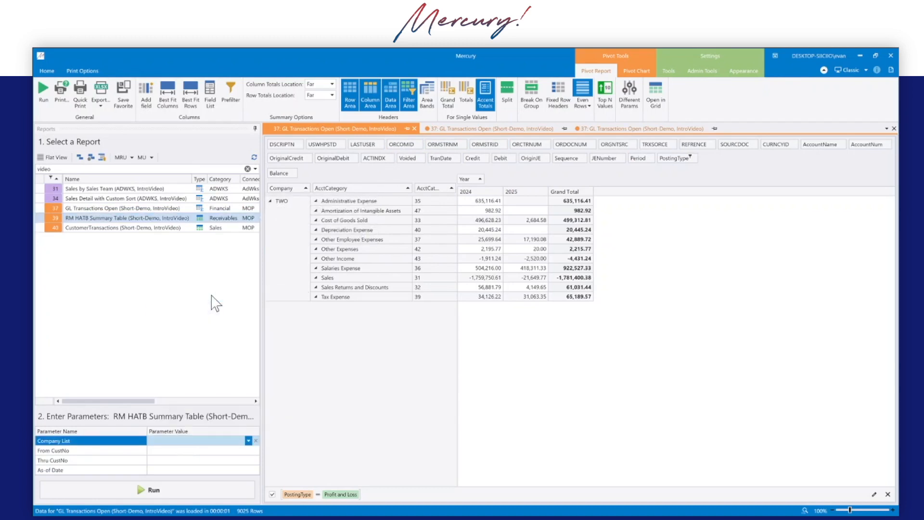
- Set From CustNo to a, Thru CustNo to zz and As of Date to 12/31/2024, and run the report
{"action": "left_click", "coordinate": [166, 451]}
{"action": "type", "text": "a"}
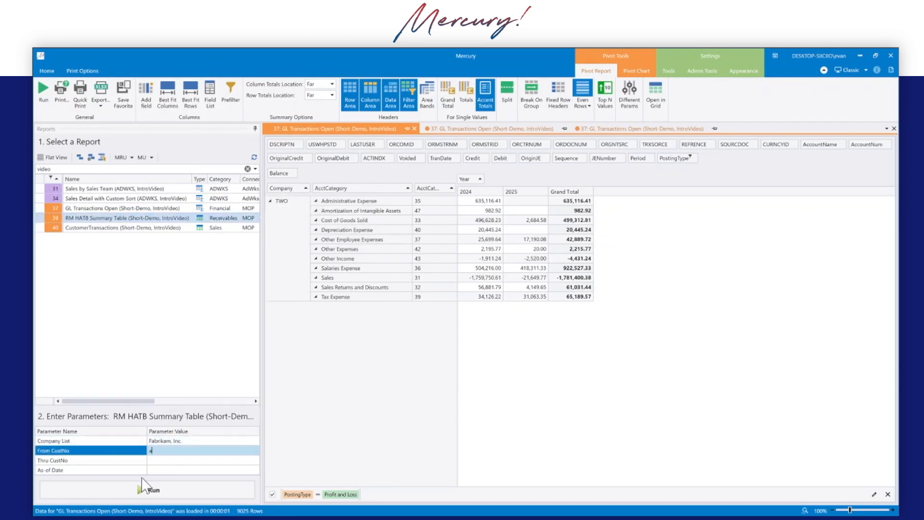
{"action": "left_click", "coordinate": [169, 461]}
{"action": "type", "text": "z"}
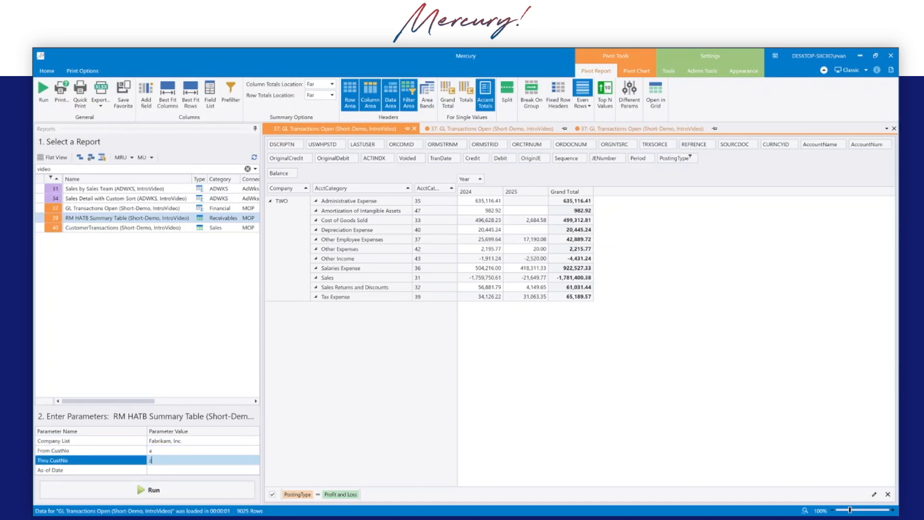
{"action": "type", "text": "z"}
{"action": "left_click", "coordinate": [156, 471]}
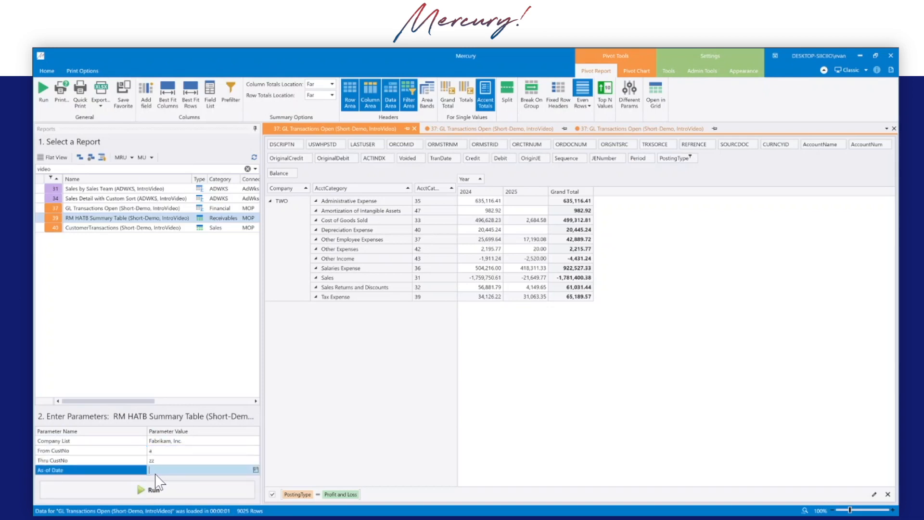
{"action": "type", "text": "123124"}
{"action": "left_click", "coordinate": [152, 490]}
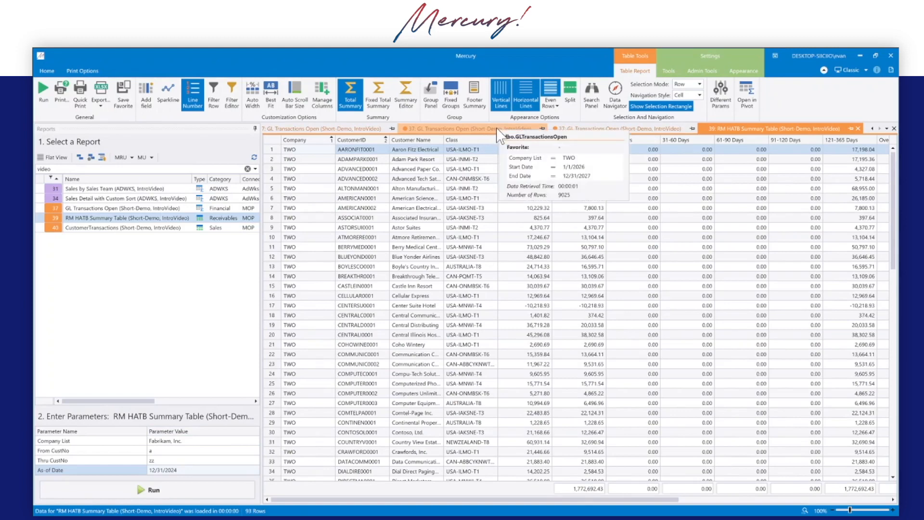
- Close the two GL Transactions Open reports that cover 2026–2027
{"action": "left_click", "coordinate": [527, 129]}
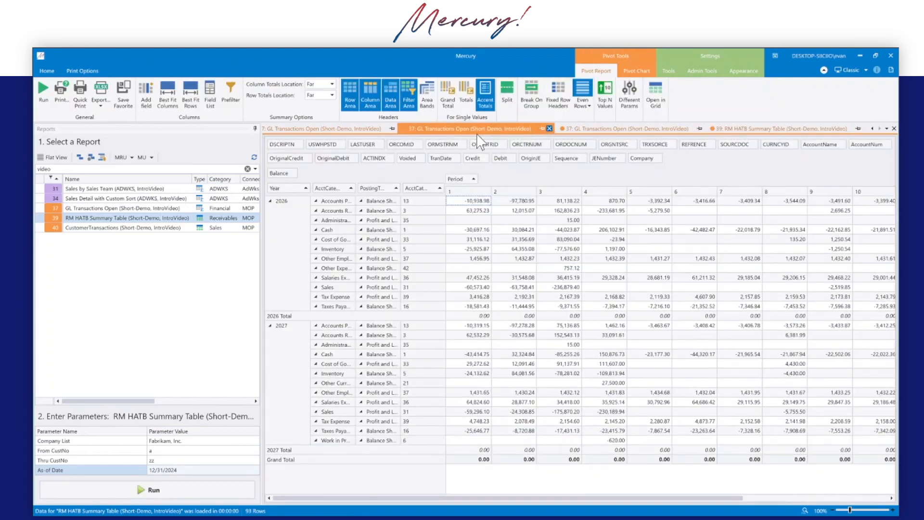
{"action": "left_click", "coordinate": [549, 128]}
{"action": "left_click", "coordinate": [553, 130]}
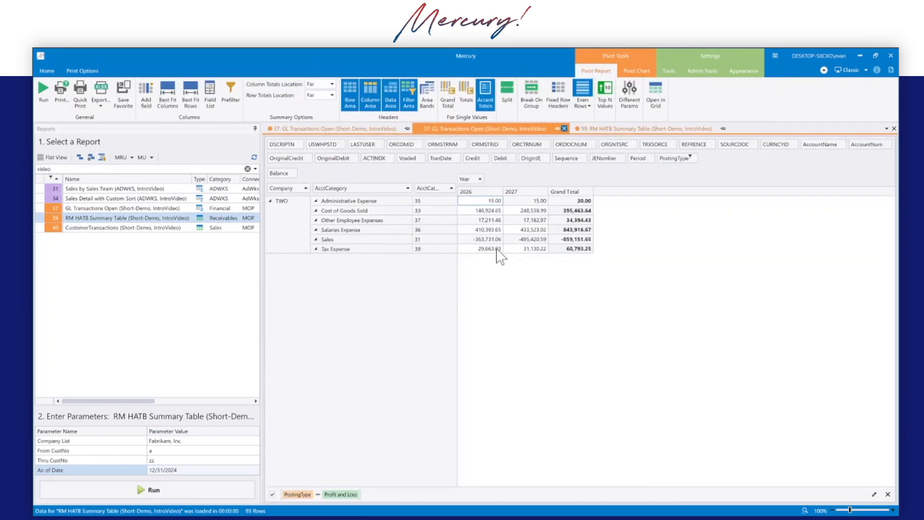
- Compare the pivot layout of the 2024–2025 GL Transactions Open report with the RM HATB Summary Table
{"action": "left_click", "coordinate": [327, 129]}
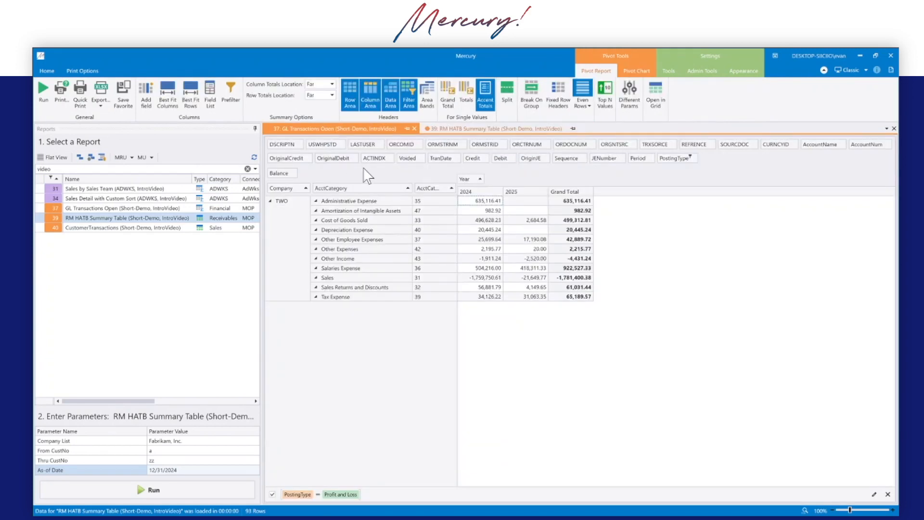
{"action": "left_click", "coordinate": [466, 131]}
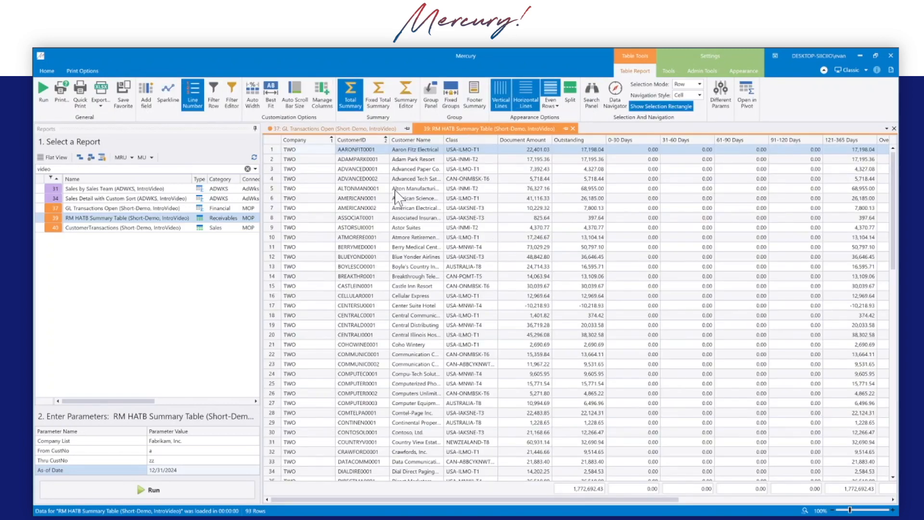
{"action": "left_click", "coordinate": [371, 130]}
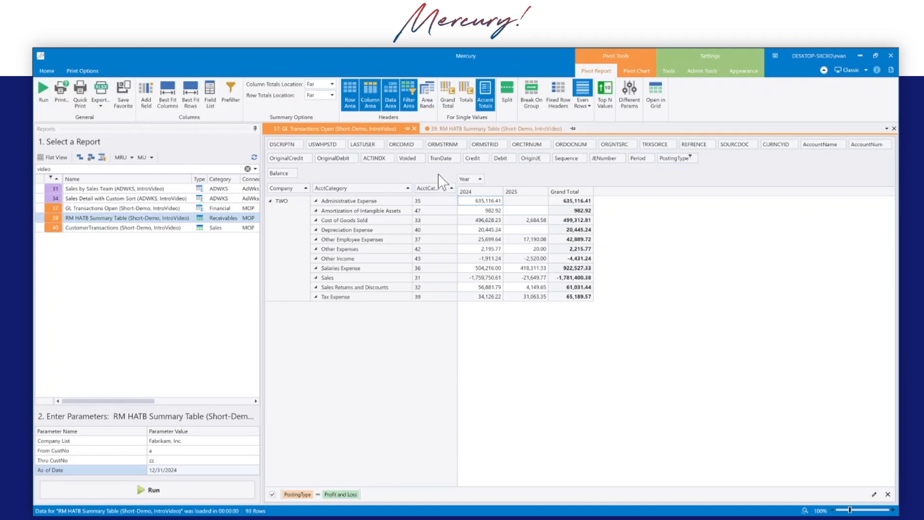
- Add a Count summary to the CustomerID column footer of the RM HATB Summary Table
{"action": "left_click", "coordinate": [457, 129]}
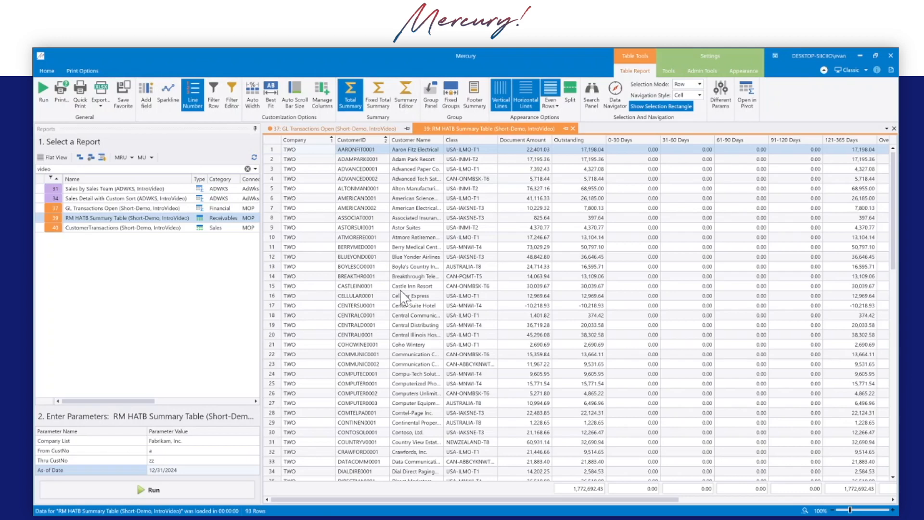
{"action": "right_click", "coordinate": [364, 490]}
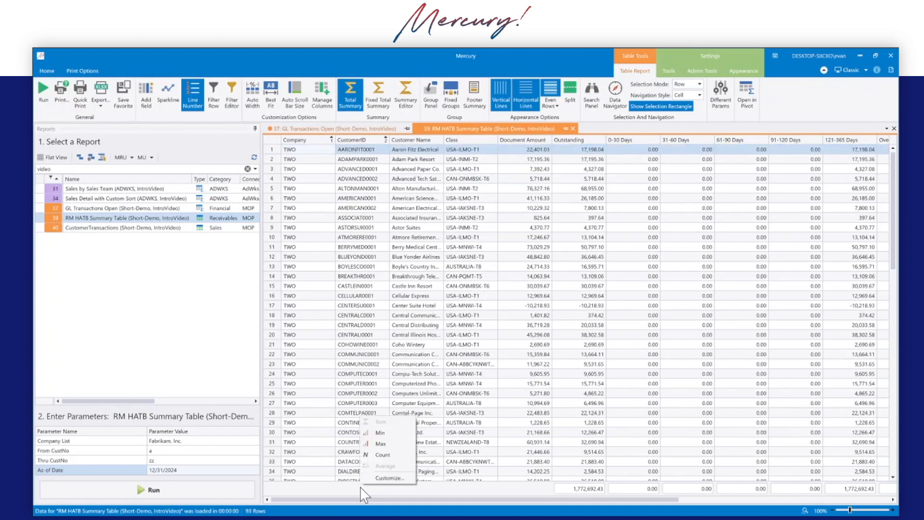
{"action": "left_click", "coordinate": [383, 455]}
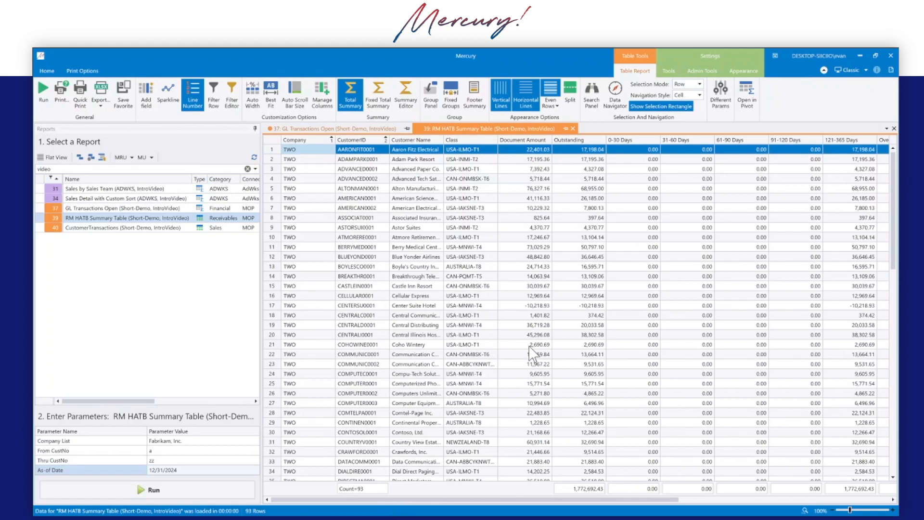
- Group the RM HATB Summary Table by the Class column, and expand and collapse the AUSTRALIA-T8 group
{"action": "right_click", "coordinate": [452, 141]}
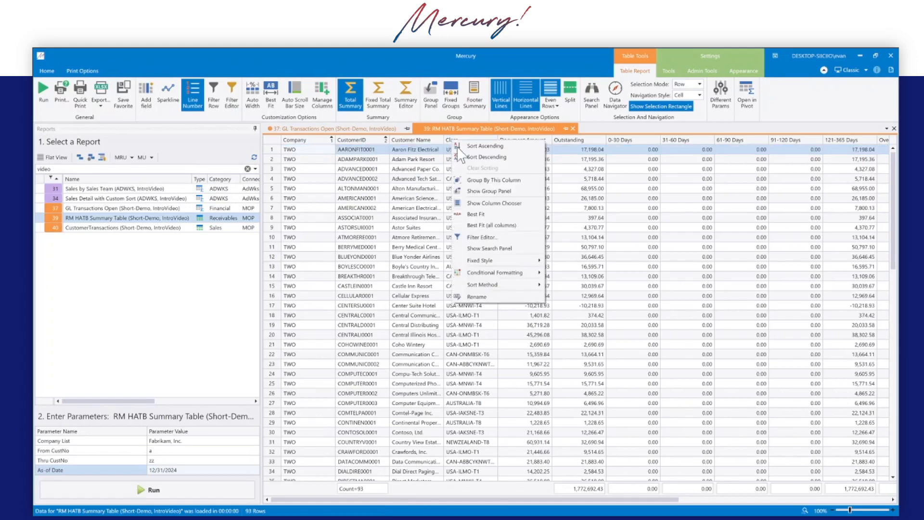
{"action": "left_click", "coordinate": [491, 183]}
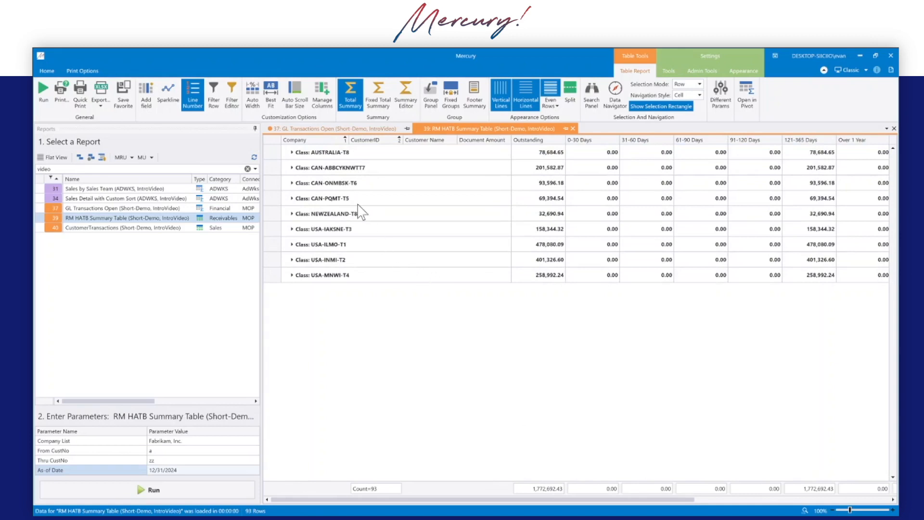
{"action": "left_click", "coordinate": [292, 152]}
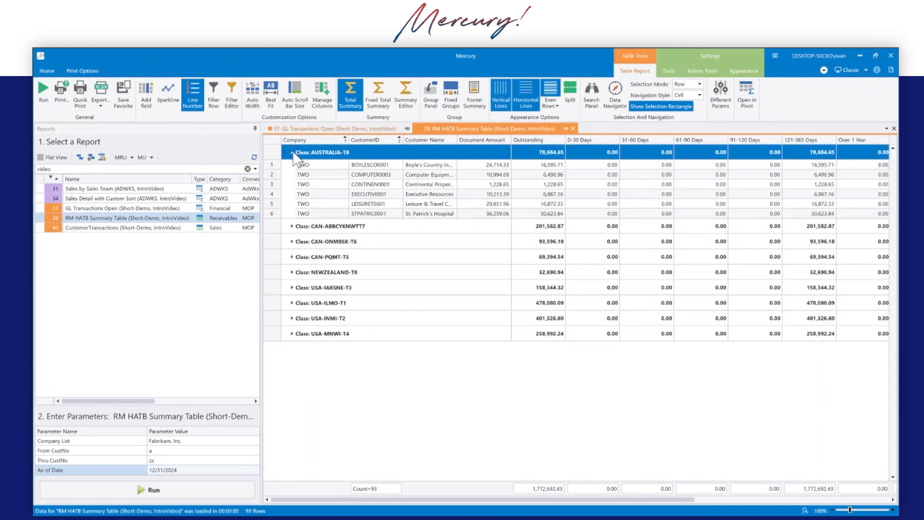
{"action": "left_click", "coordinate": [291, 153]}
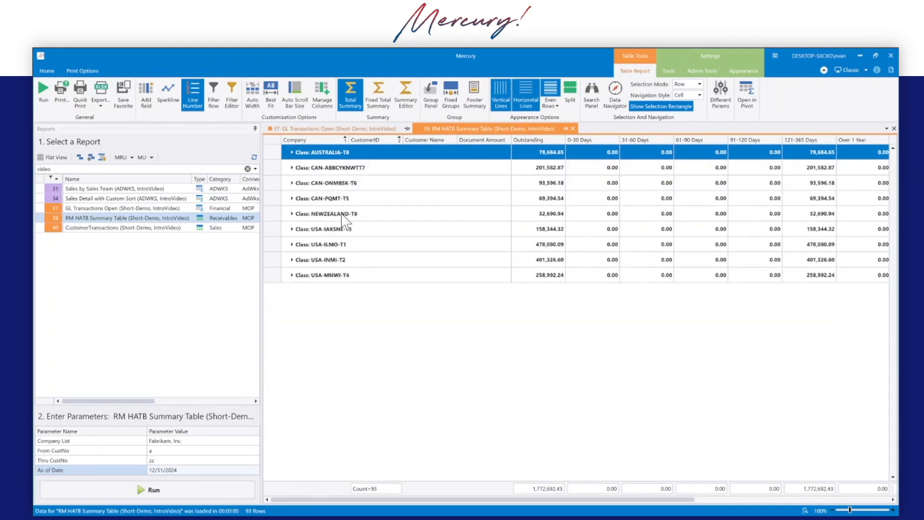
- Ungroup the RM HATB Summary Table from Class using the group panel, and sort the rows by Class ascending
{"action": "left_click", "coordinate": [431, 88]}
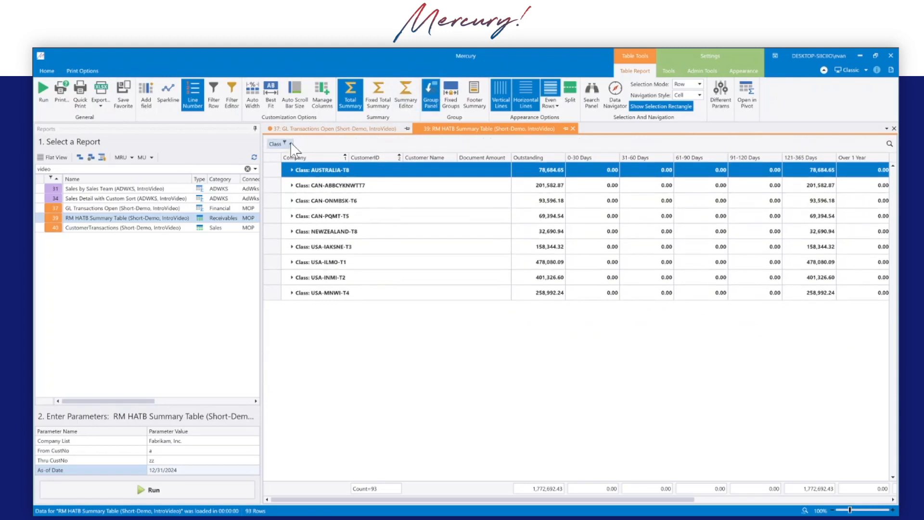
{"action": "right_click", "coordinate": [272, 145]}
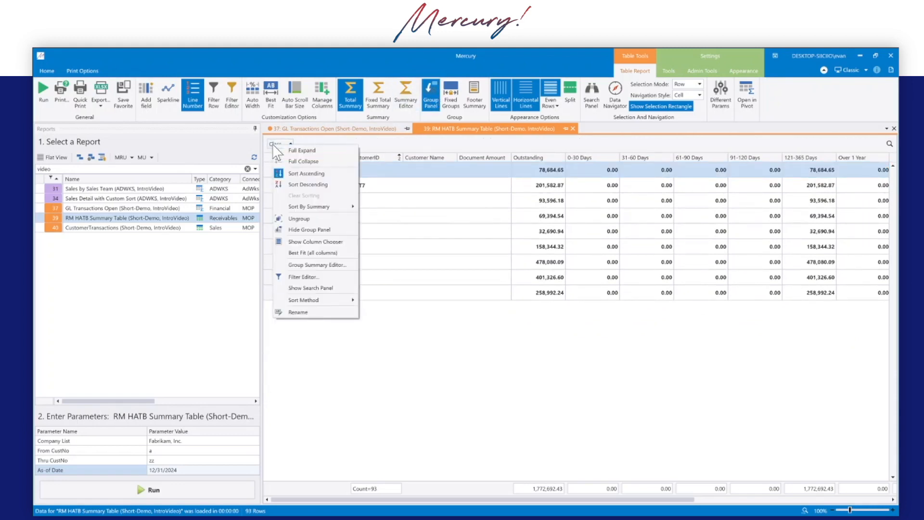
{"action": "left_click", "coordinate": [301, 219]}
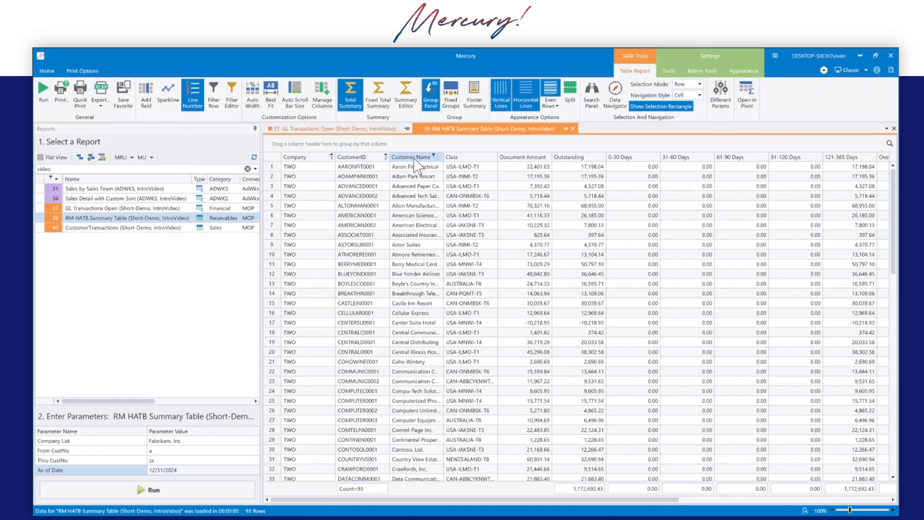
{"action": "left_click", "coordinate": [487, 157]}
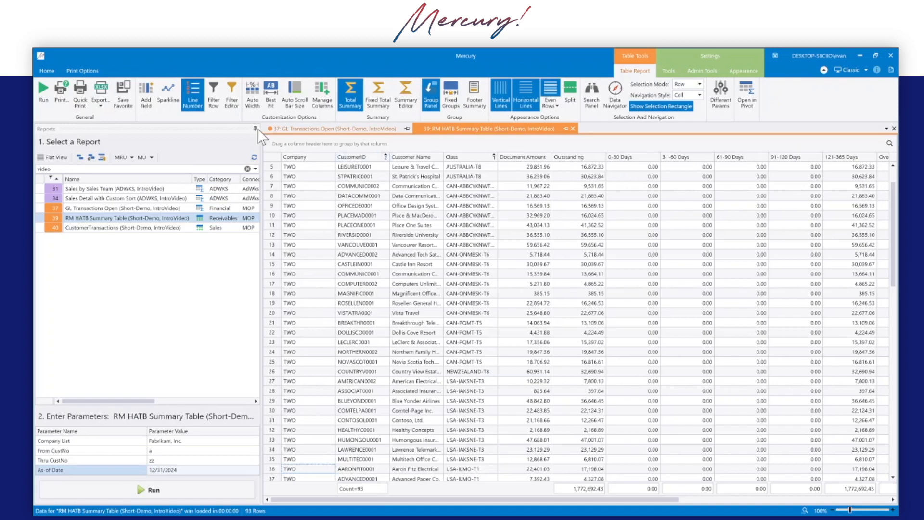
- Add a new unbound column captioned PaidAmt with the Decimal data type and the n2 format
{"action": "left_click", "coordinate": [143, 105]}
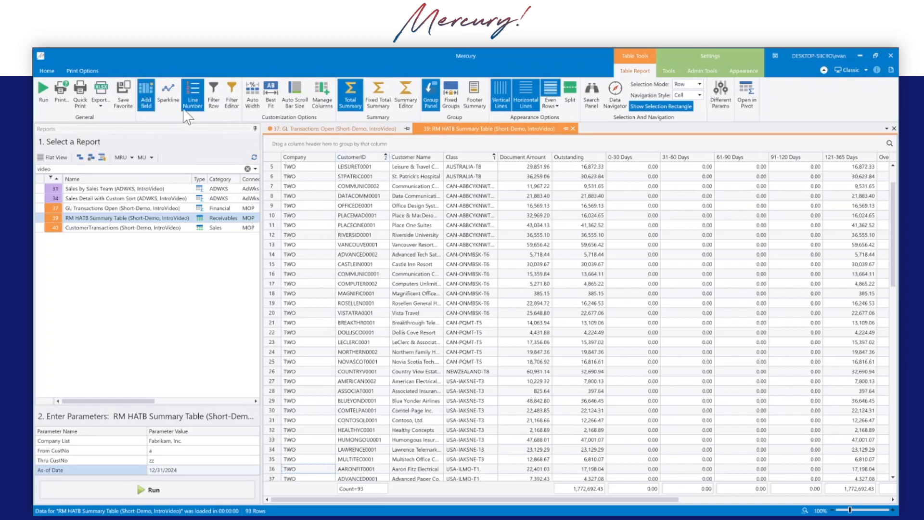
{"action": "left_click", "coordinate": [570, 175]}
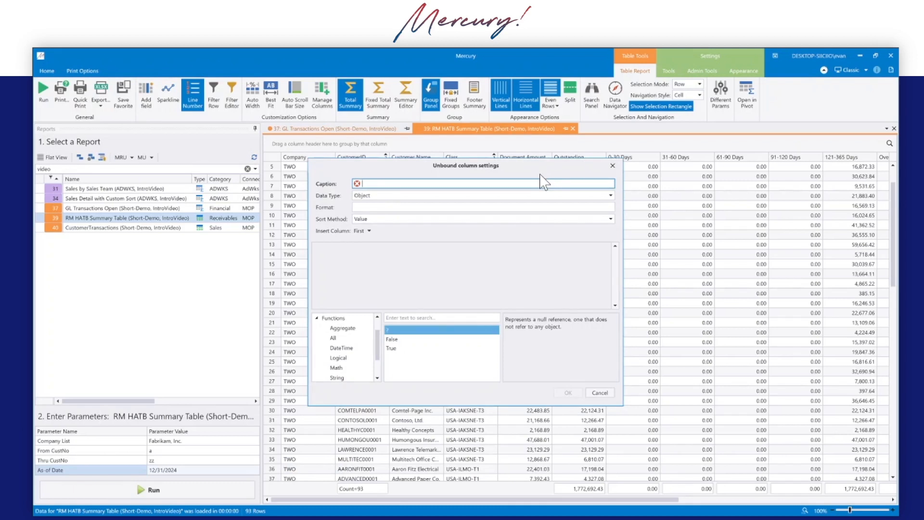
{"action": "type", "text": "PaidAmt"}
{"action": "key", "text": "Tab"}
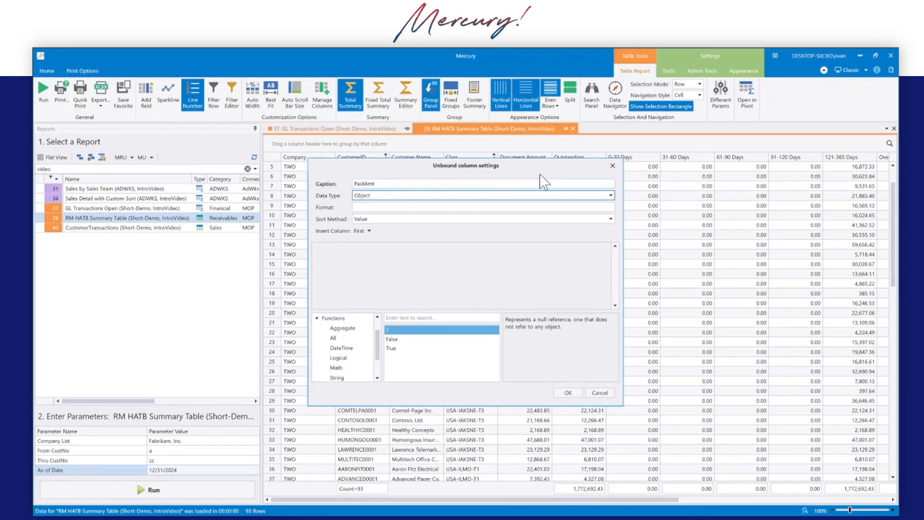
{"action": "type", "text": "Decimal"}
{"action": "key", "text": "Tab"}
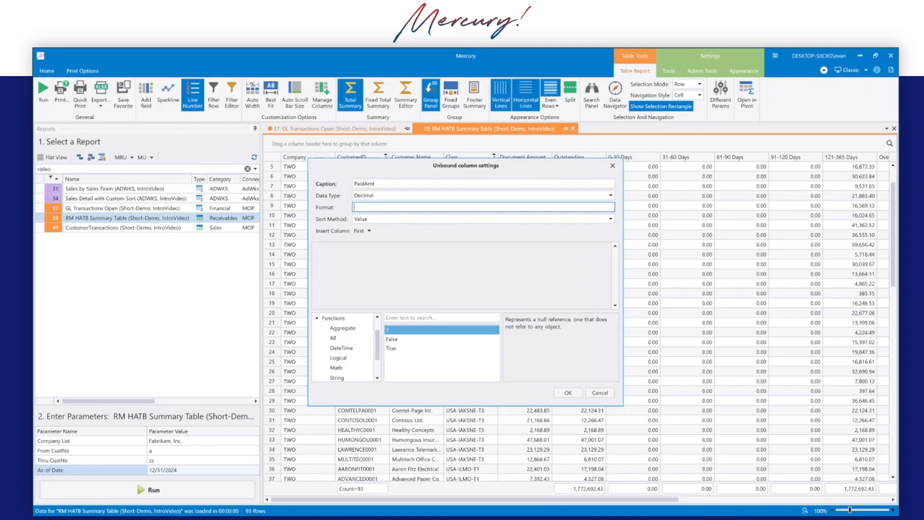
{"action": "type", "text": "n2"}
- Set the PaidAmt column to be inserted after the Outstanding column
{"action": "left_click", "coordinate": [369, 231]}
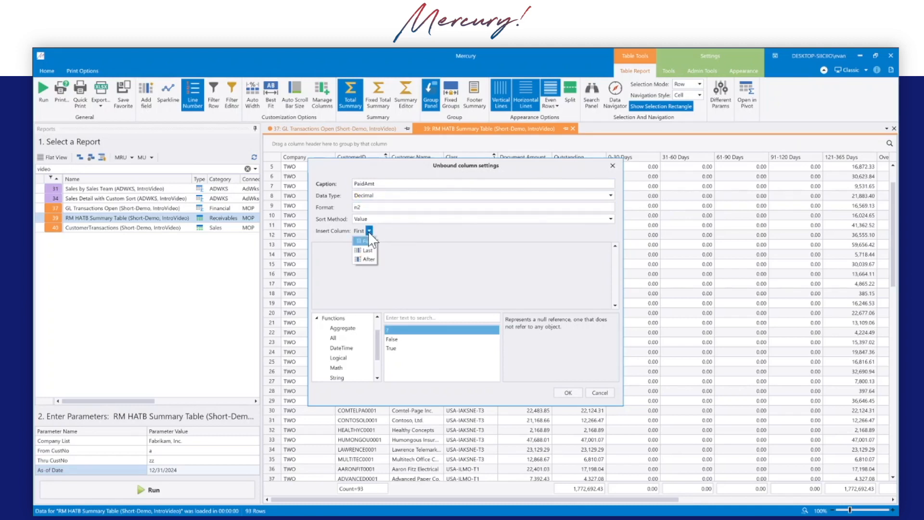
{"action": "left_click", "coordinate": [368, 259]}
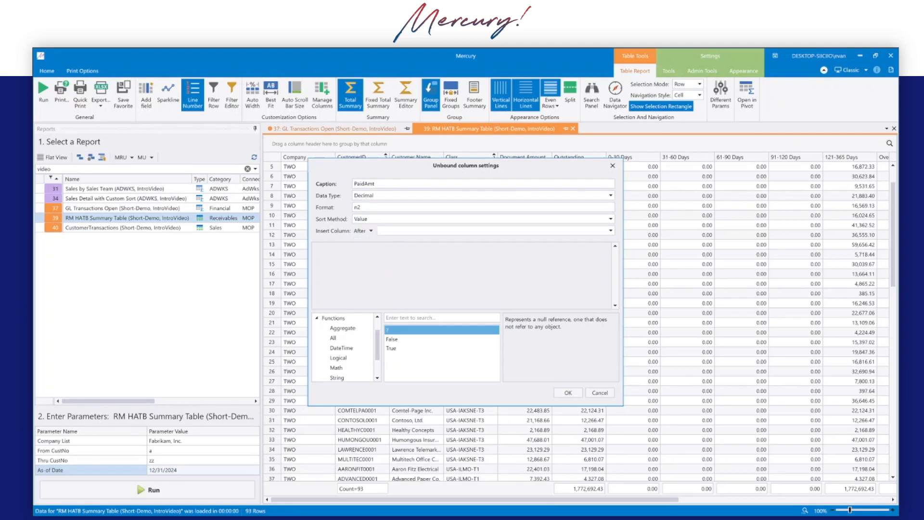
{"action": "left_click", "coordinate": [610, 230]}
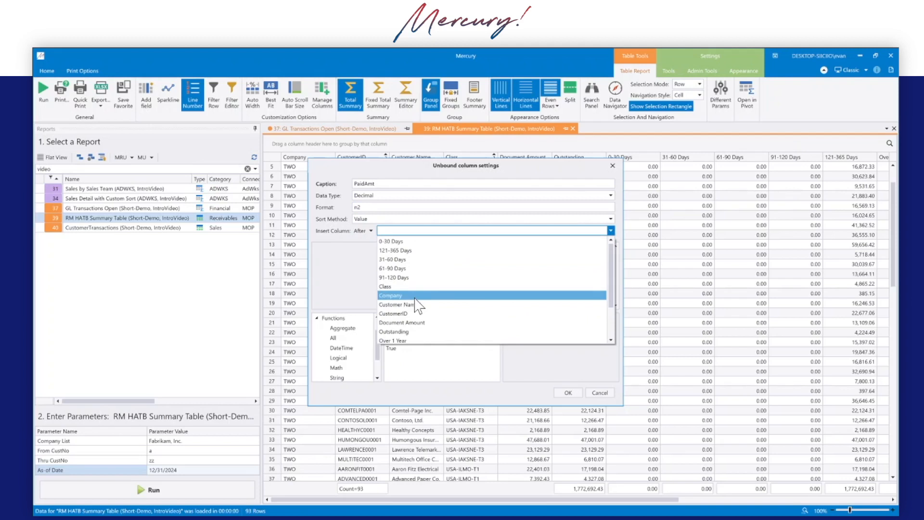
{"action": "left_click", "coordinate": [413, 331]}
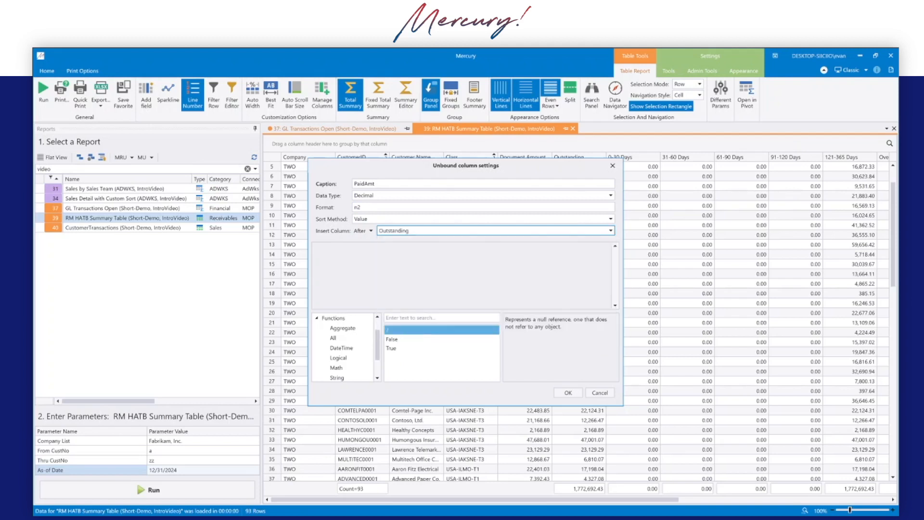
- Build the PaidAmt expression as [Document Amount] - [Outstanding] and create the column
{"action": "left_click", "coordinate": [320, 248]}
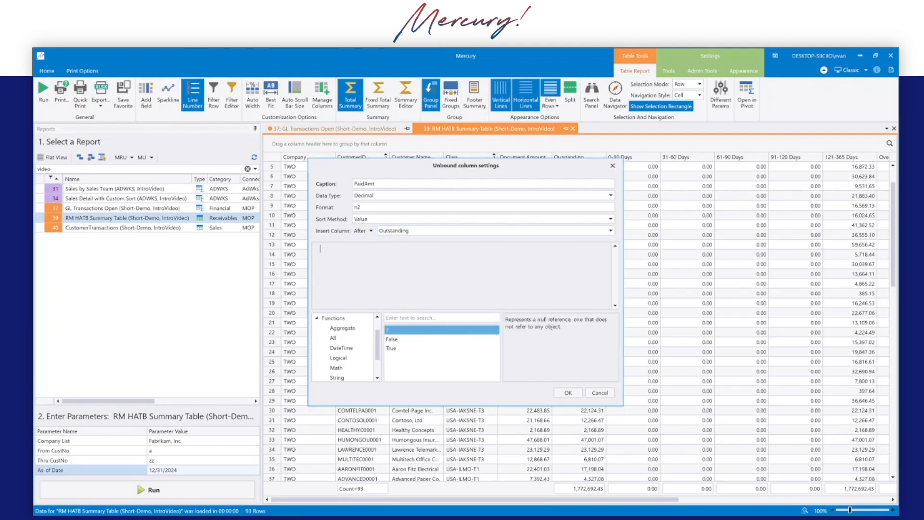
{"action": "left_click_drag", "start_coordinate": [376, 336], "coordinate": [376, 328]}
{"action": "left_click", "coordinate": [347, 329]}
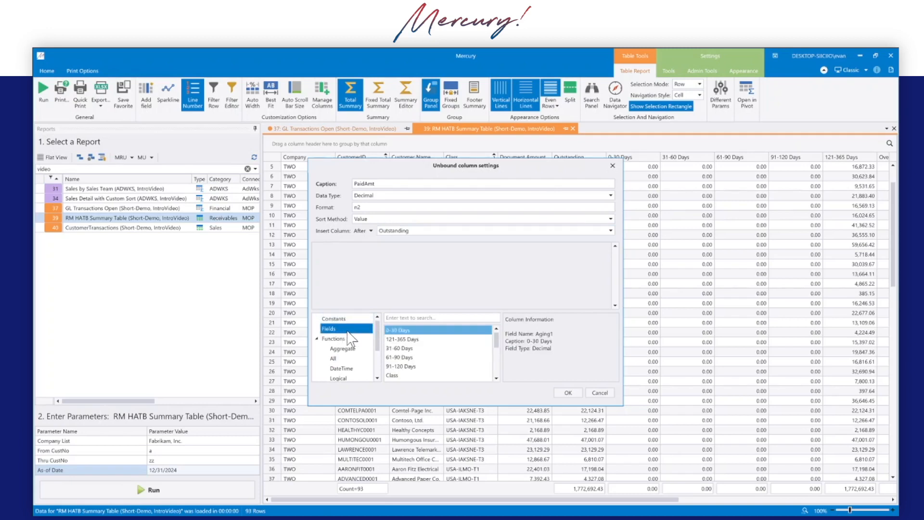
{"action": "scroll", "coordinate": [469, 356], "scroll_direction": "down", "scroll_amount": 3}
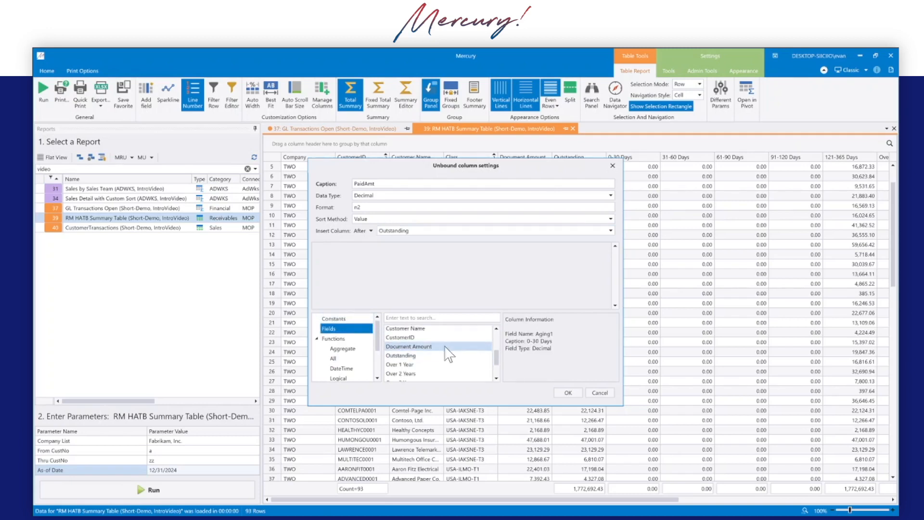
{"action": "left_click", "coordinate": [441, 347]}
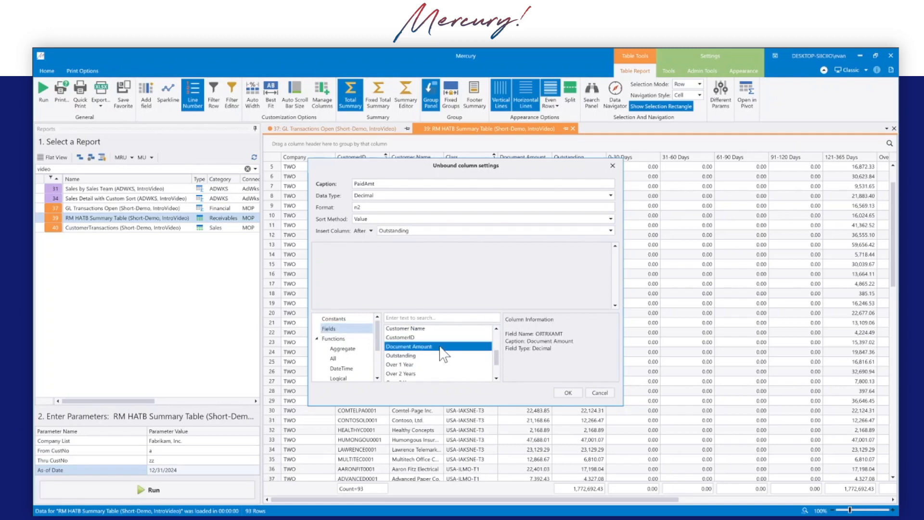
{"action": "double_click", "coordinate": [440, 347]}
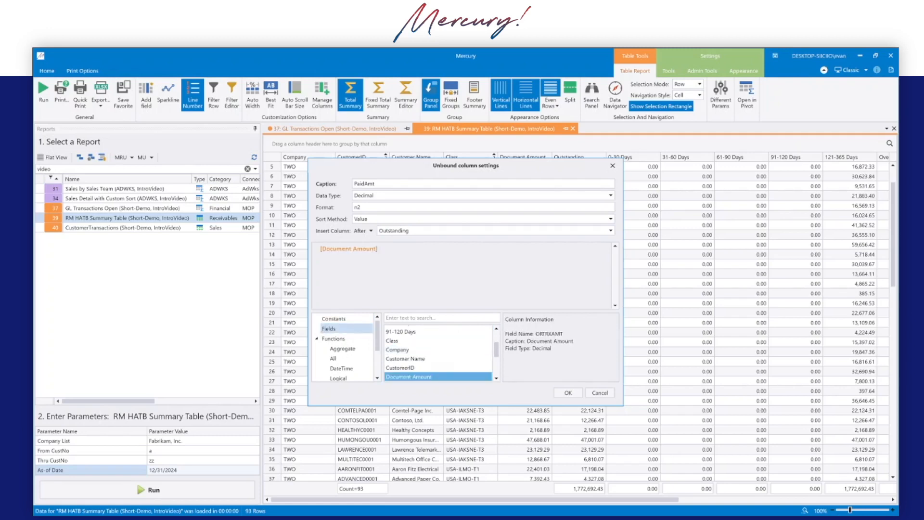
{"action": "type", "text": "-"}
{"action": "scroll", "coordinate": [438, 368], "scroll_direction": "down", "scroll_amount": 2}
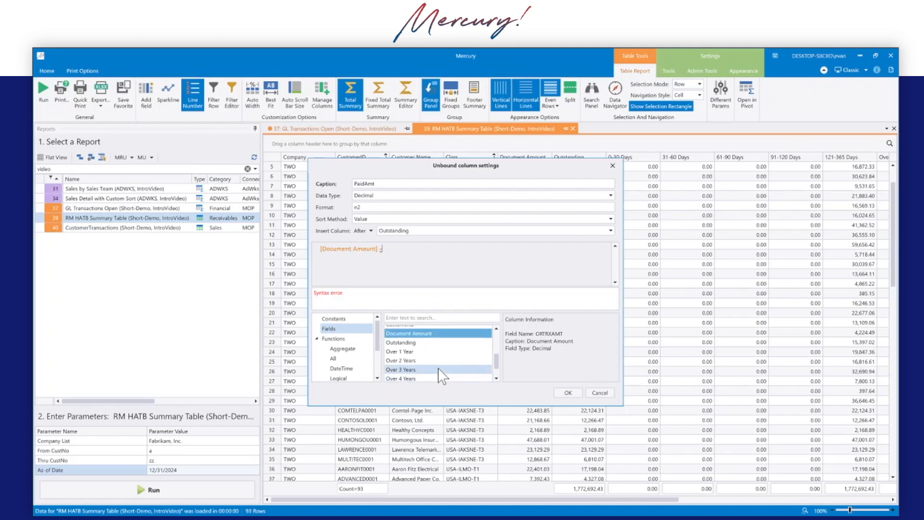
{"action": "left_click", "coordinate": [433, 343]}
{"action": "double_click", "coordinate": [434, 343]}
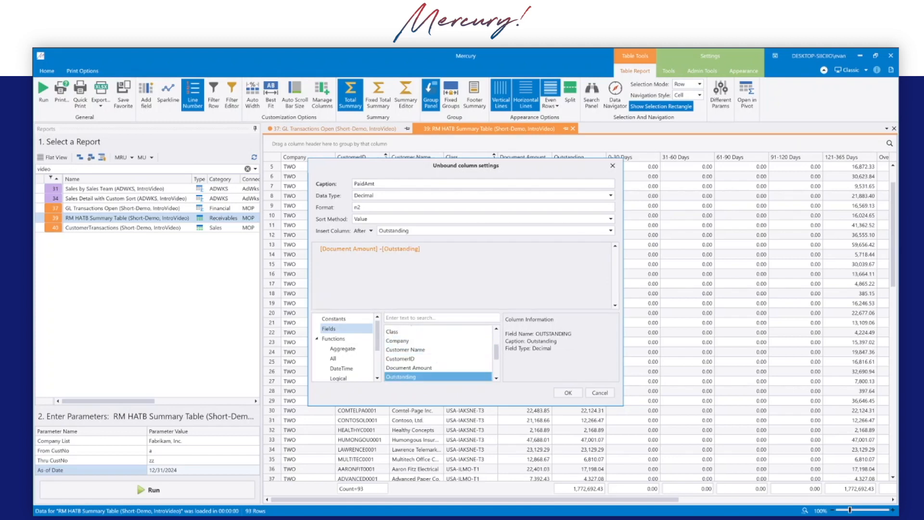
{"action": "left_click", "coordinate": [564, 393]}
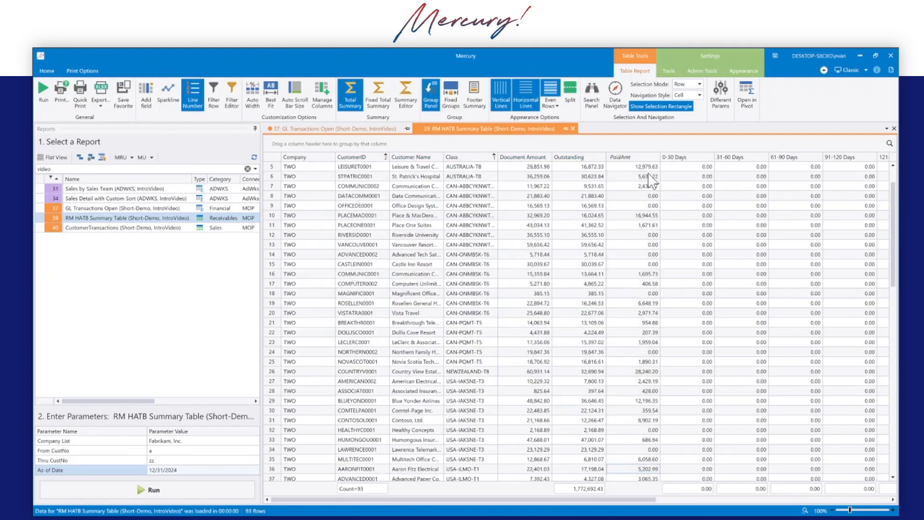
{"action": "mouse_move", "coordinate": [627, 158]}
{"action": "left_click", "coordinate": [129, 106]}
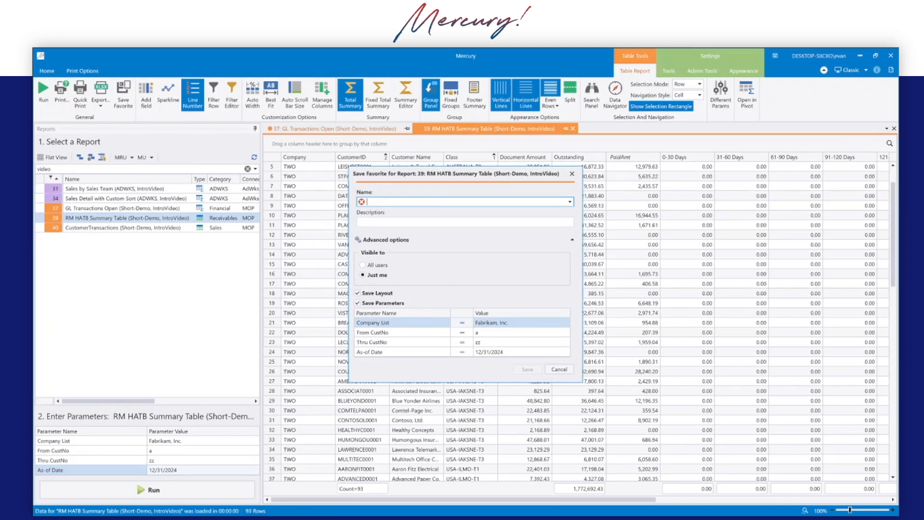
{"action": "left_click", "coordinate": [571, 175]}
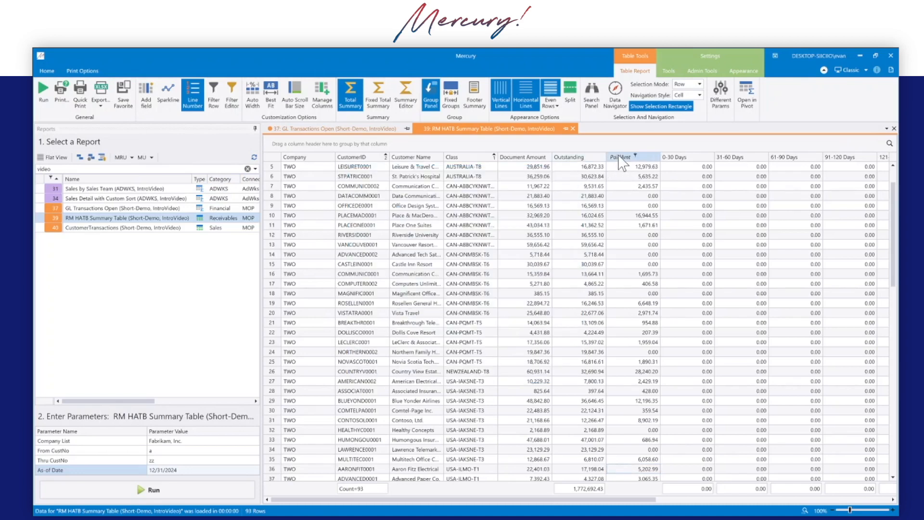
- Add a conditional formatting rule that highlights PaidAmt cells equal to 0 with Light Red Fill with Dark Red Text
{"action": "mouse_move", "coordinate": [619, 155]}
{"action": "right_click", "coordinate": [619, 161]}
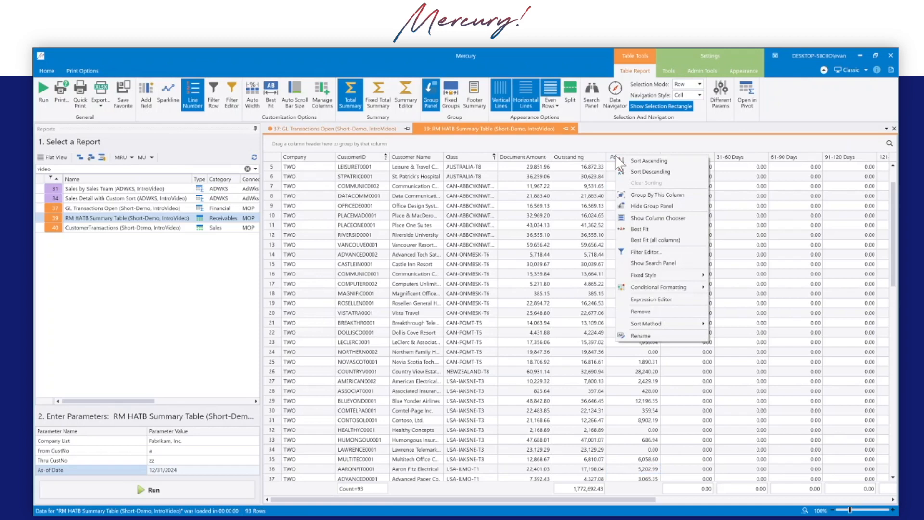
{"action": "mouse_move", "coordinate": [639, 288]}
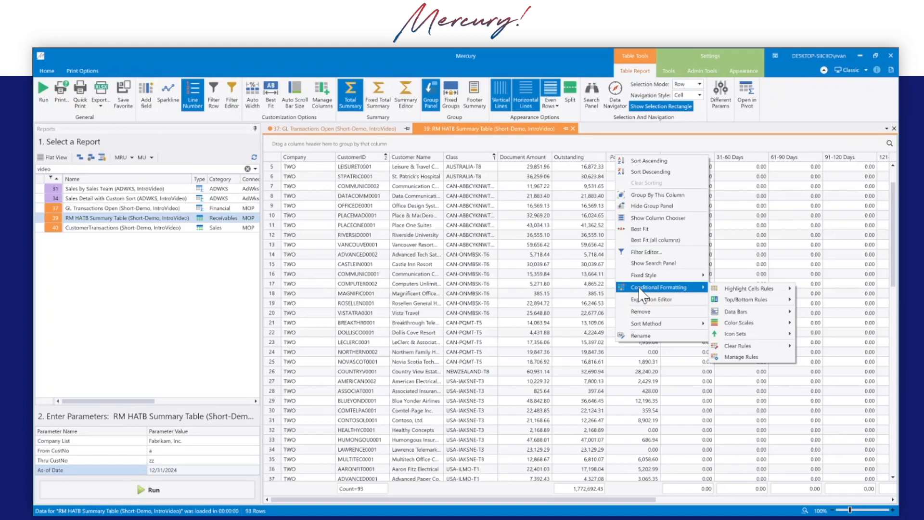
{"action": "mouse_move", "coordinate": [751, 293]}
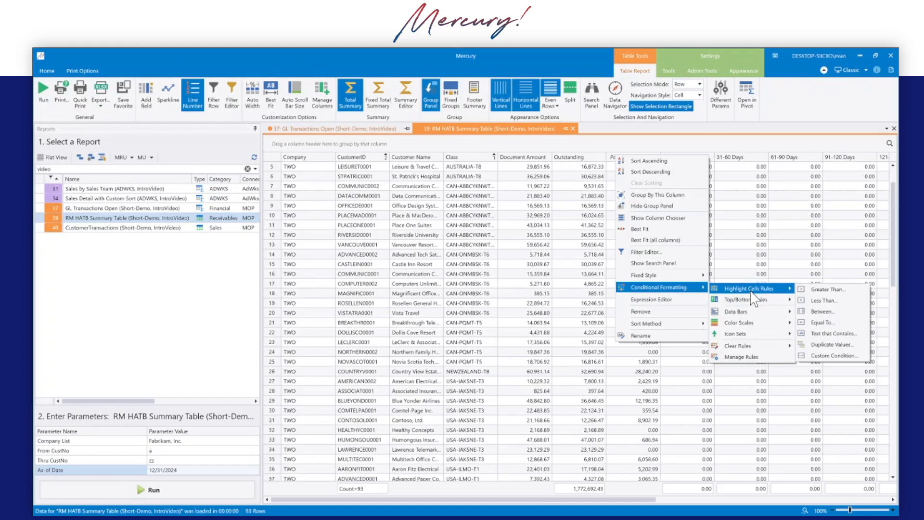
{"action": "left_click", "coordinate": [821, 321]}
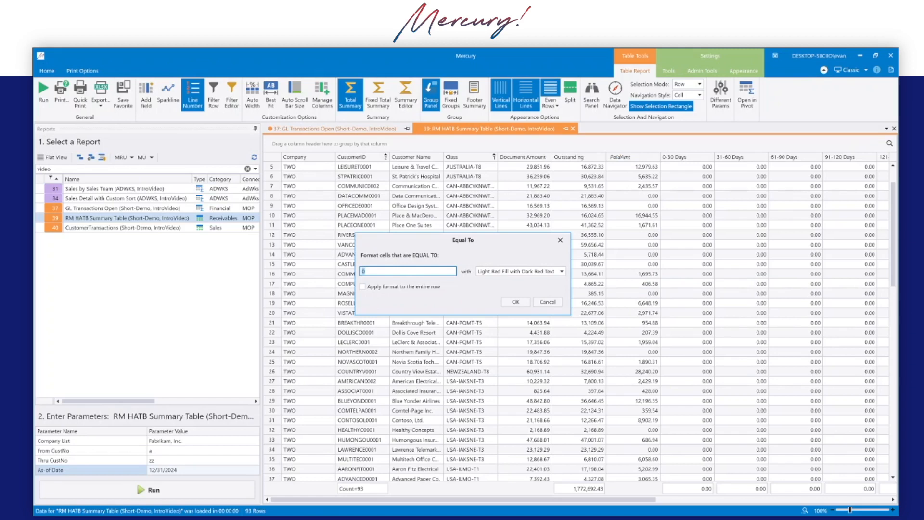
{"action": "left_click", "coordinate": [392, 271]}
{"action": "left_click", "coordinate": [515, 302]}
{"action": "scroll", "coordinate": [657, 330], "scroll_direction": "down", "scroll_amount": 11}
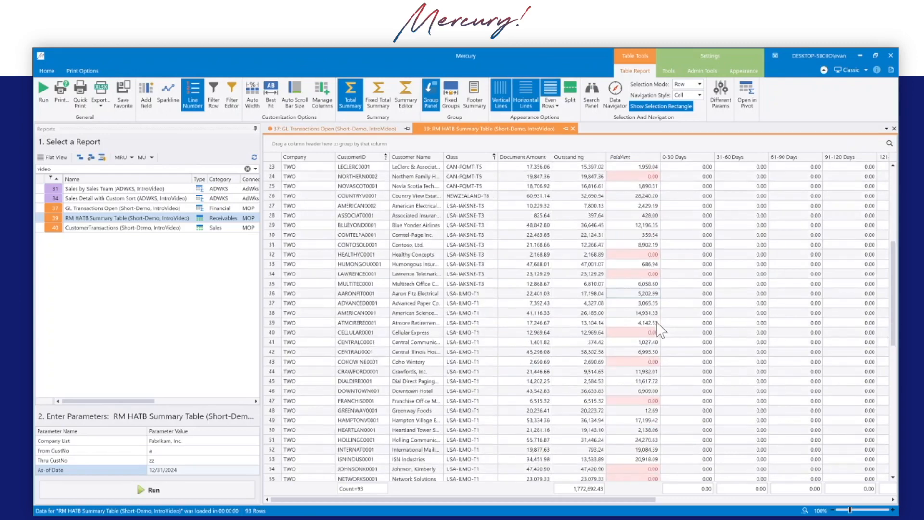
{"action": "scroll", "coordinate": [659, 328], "scroll_direction": "down", "scroll_amount": 8}
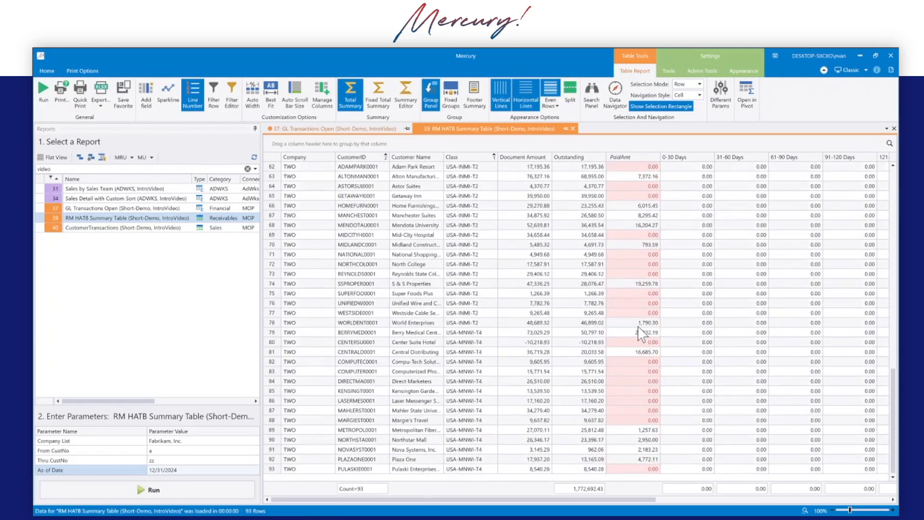
{"action": "scroll", "coordinate": [638, 331], "scroll_direction": "up", "scroll_amount": 20}
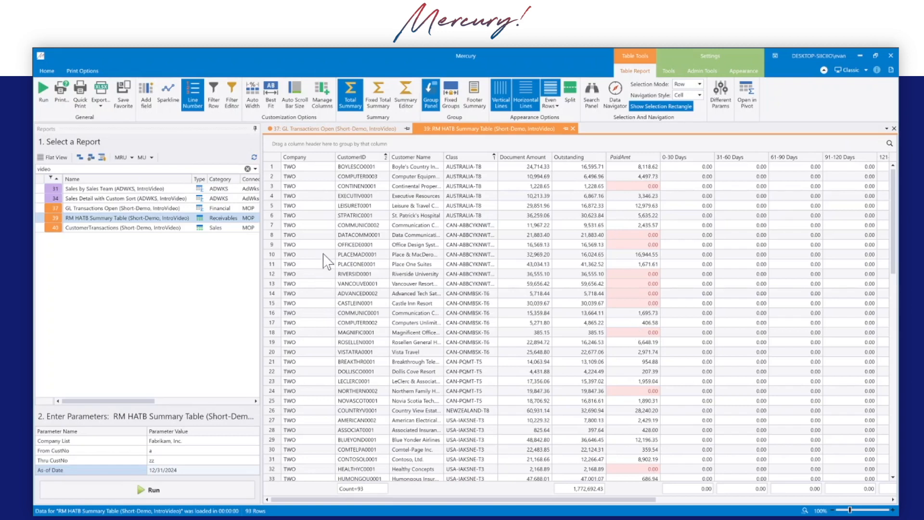
- Select the CustomerTransactions report and set its Company List parameter to Fabrikam, Inc
{"action": "left_click", "coordinate": [126, 228]}
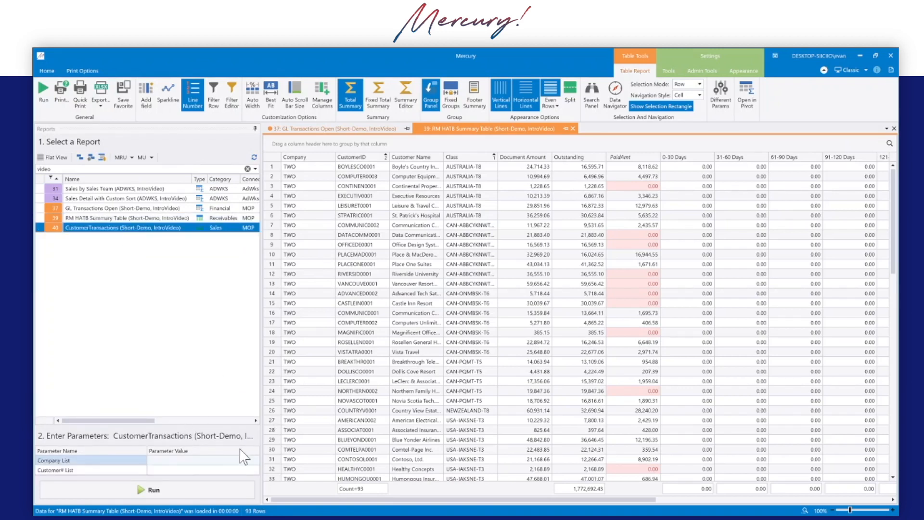
{"action": "left_click", "coordinate": [181, 461]}
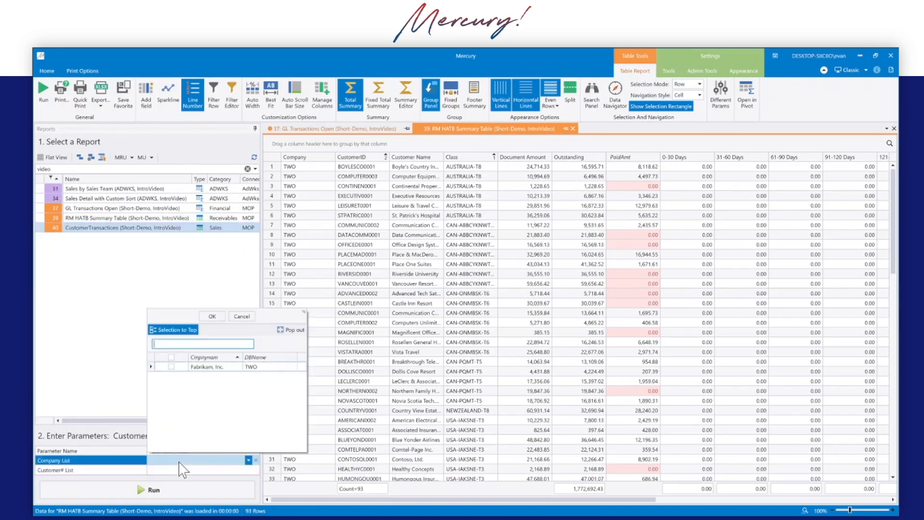
{"action": "left_click", "coordinate": [171, 367]}
{"action": "left_click", "coordinate": [212, 316]}
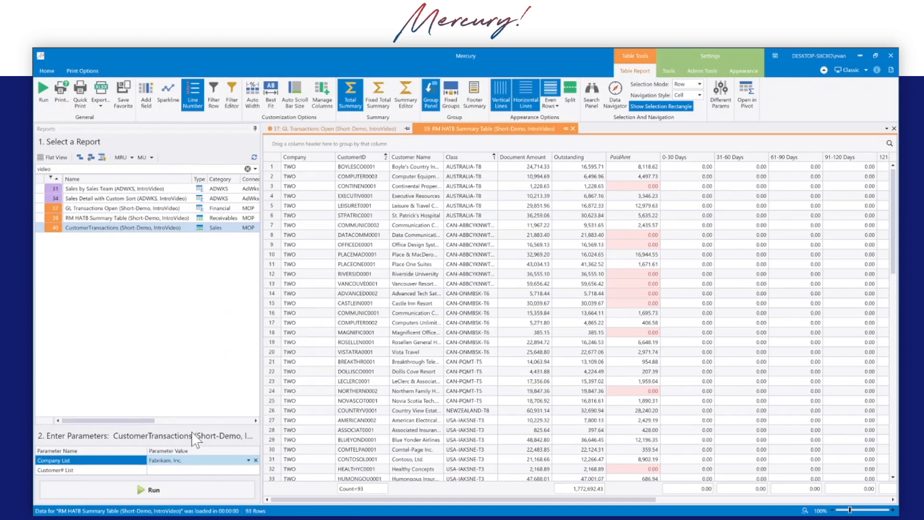
- Select all customers for the Customer# List parameter and run the CustomerTransactions report
{"action": "left_click", "coordinate": [168, 470]}
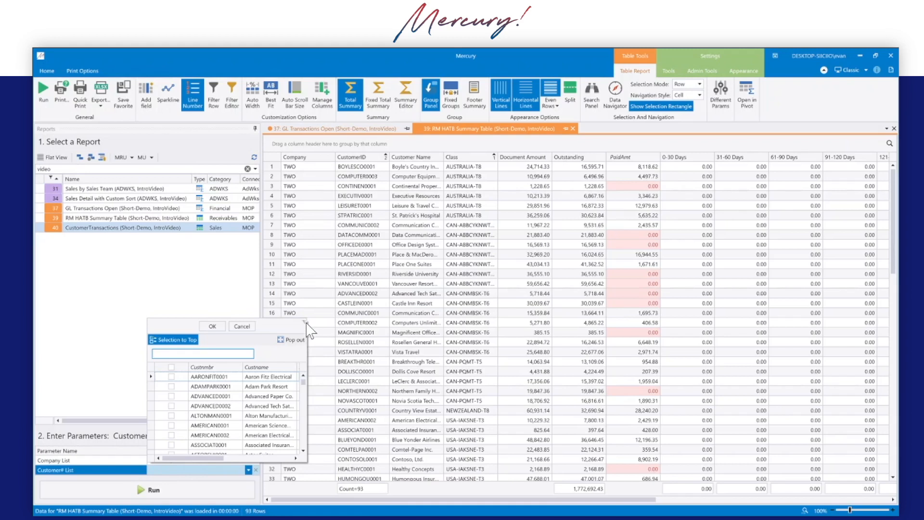
{"action": "left_click_drag", "start_coordinate": [306, 321], "coordinate": [470, 305]}
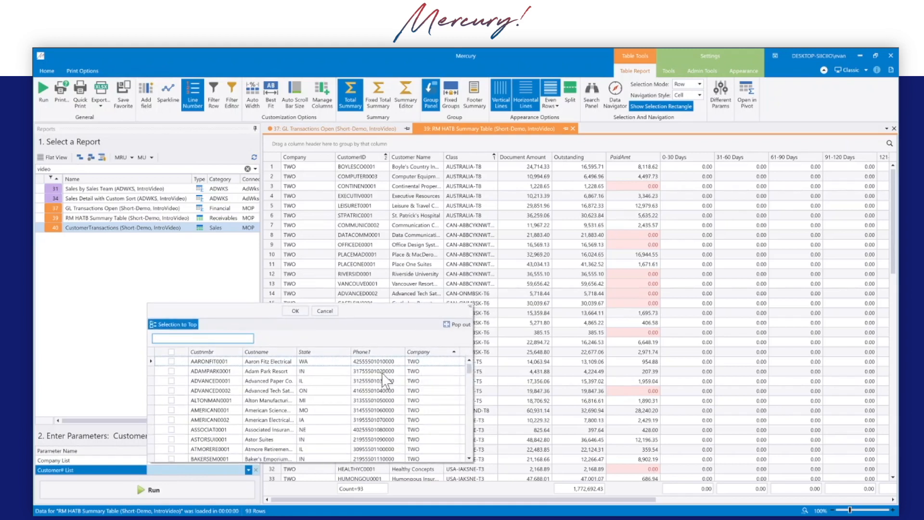
{"action": "left_click", "coordinate": [171, 352]}
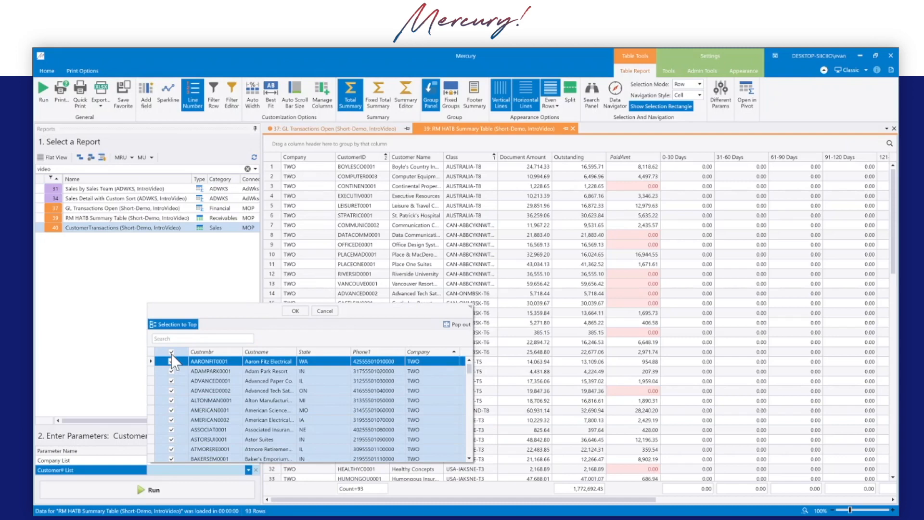
{"action": "left_click", "coordinate": [295, 311]}
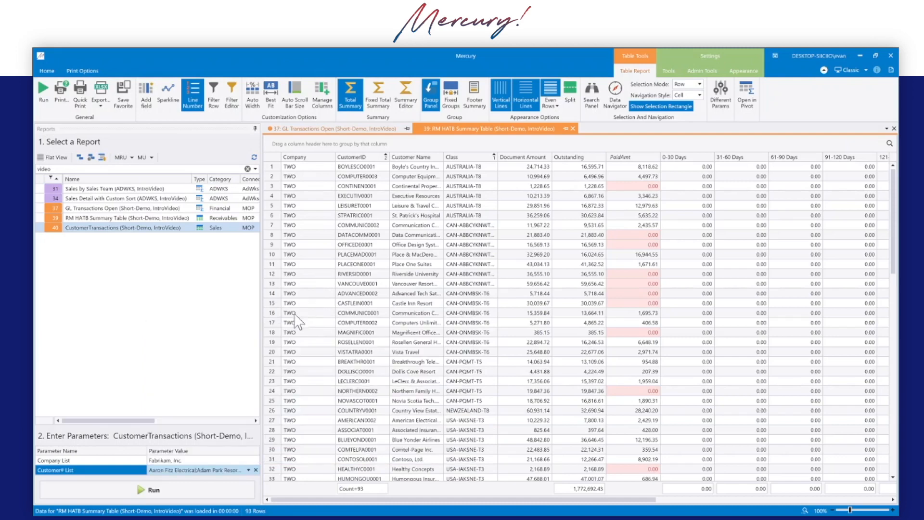
{"action": "left_click", "coordinate": [193, 496]}
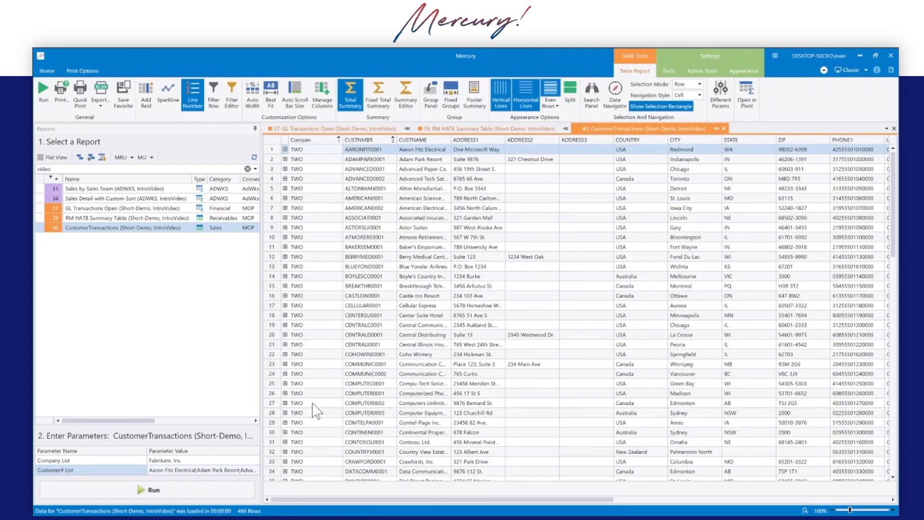
- Inspect the documents of customer Contoso, Ltd. and the applications of document STDINV2249, and collapse the customer row again
{"action": "scroll", "coordinate": [316, 411], "scroll_direction": "down", "scroll_amount": 3}
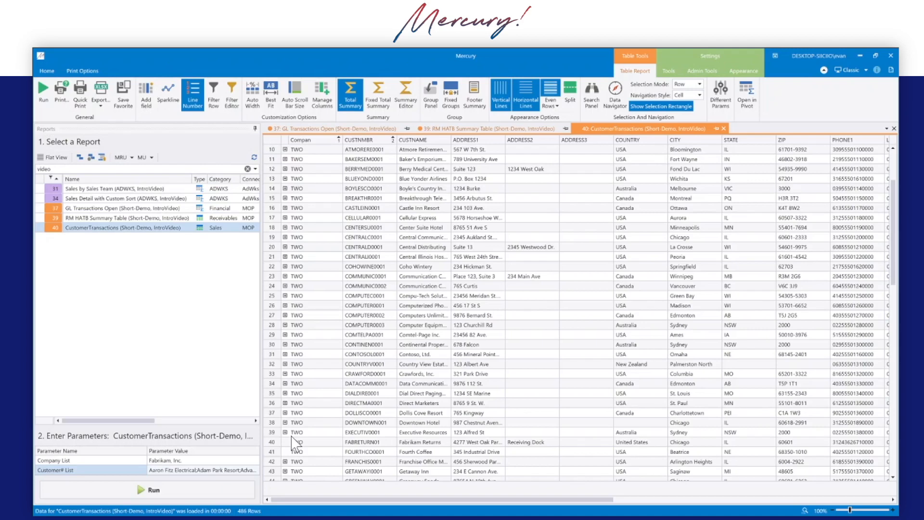
{"action": "left_click", "coordinate": [285, 355]}
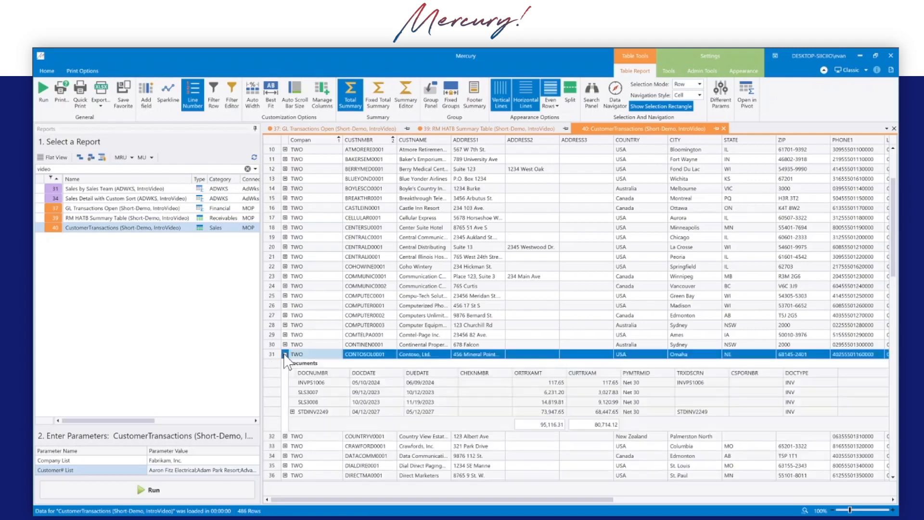
{"action": "scroll", "coordinate": [389, 373], "scroll_direction": "down", "scroll_amount": 3}
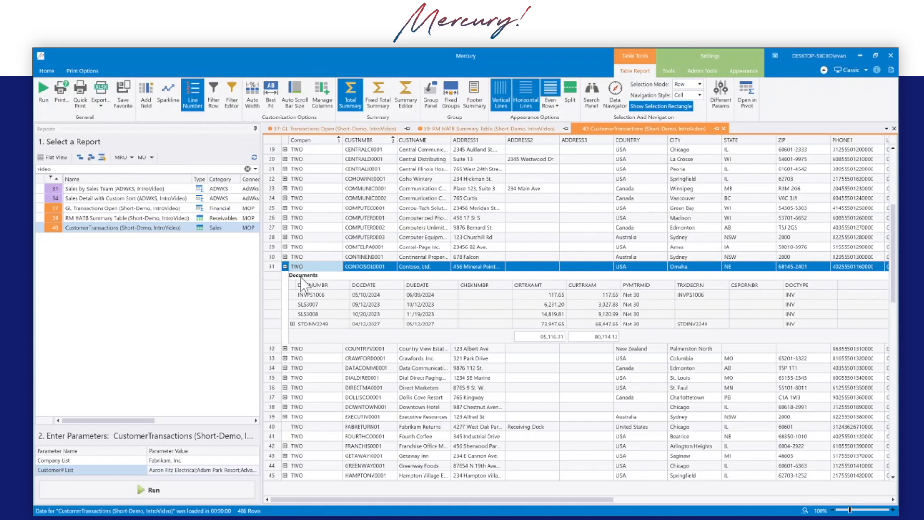
{"action": "left_click", "coordinate": [292, 323]}
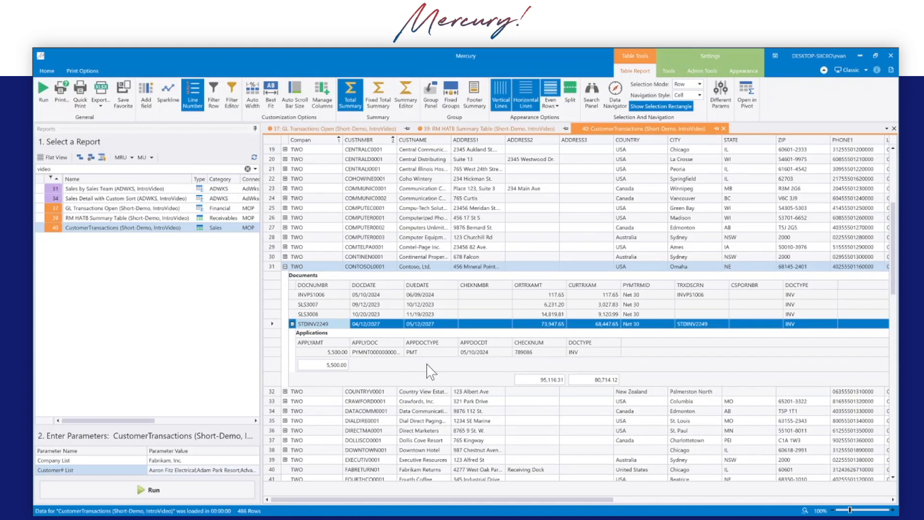
{"action": "left_click", "coordinate": [284, 266]}
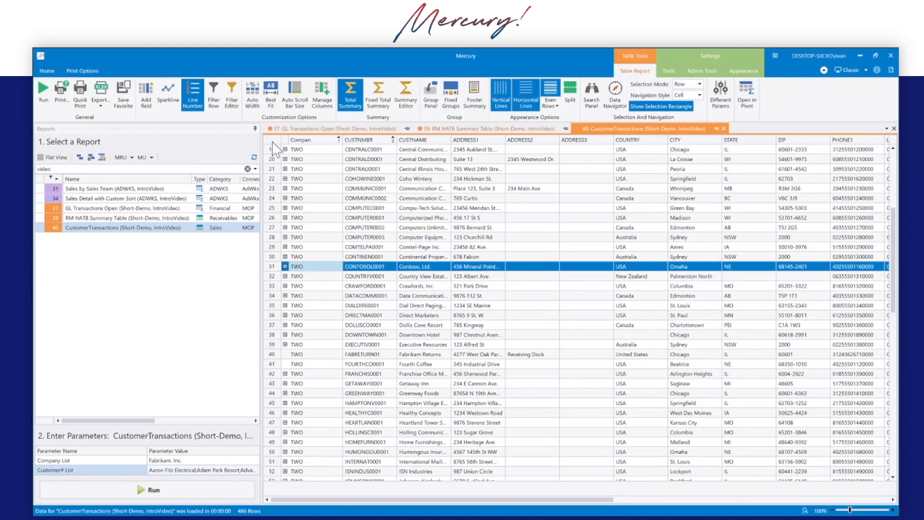
- Return to the open GL Transactions Open pivot and replace the Year column field with TranDate
{"action": "left_click", "coordinate": [148, 189]}
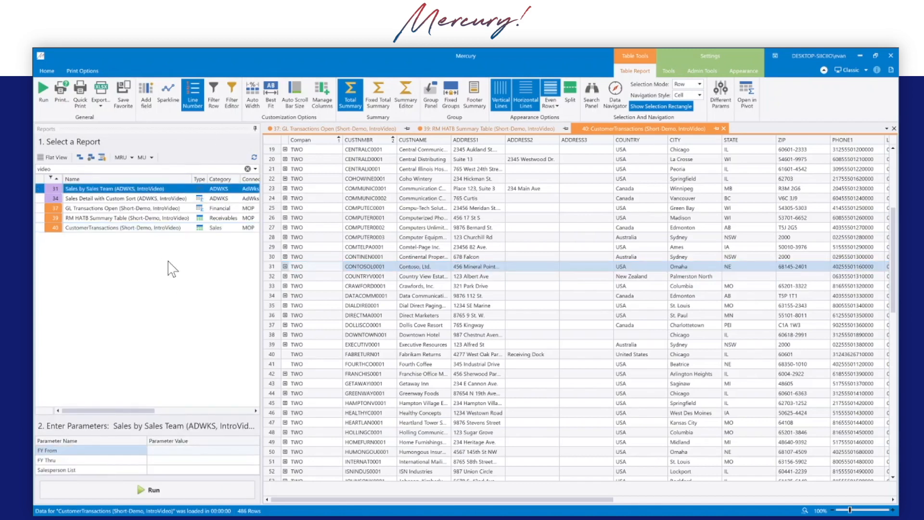
{"action": "left_click", "coordinate": [121, 210]}
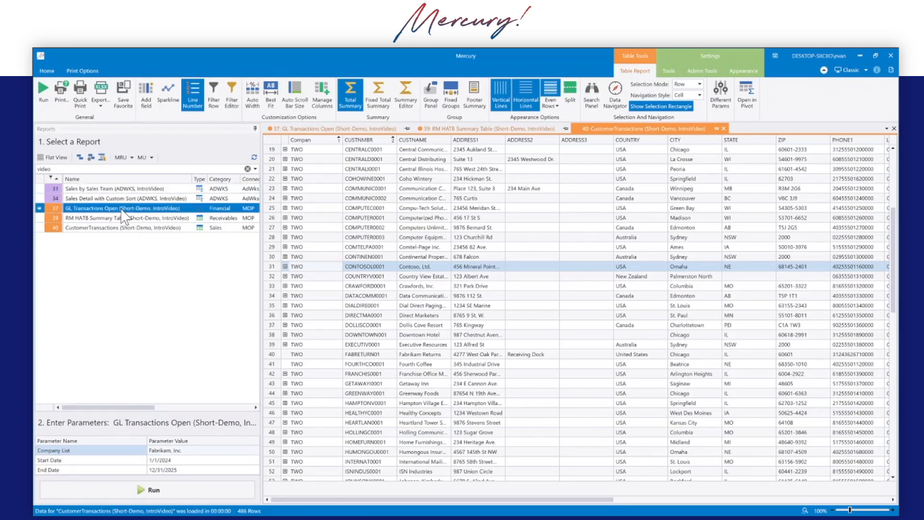
{"action": "left_click", "coordinate": [368, 130]}
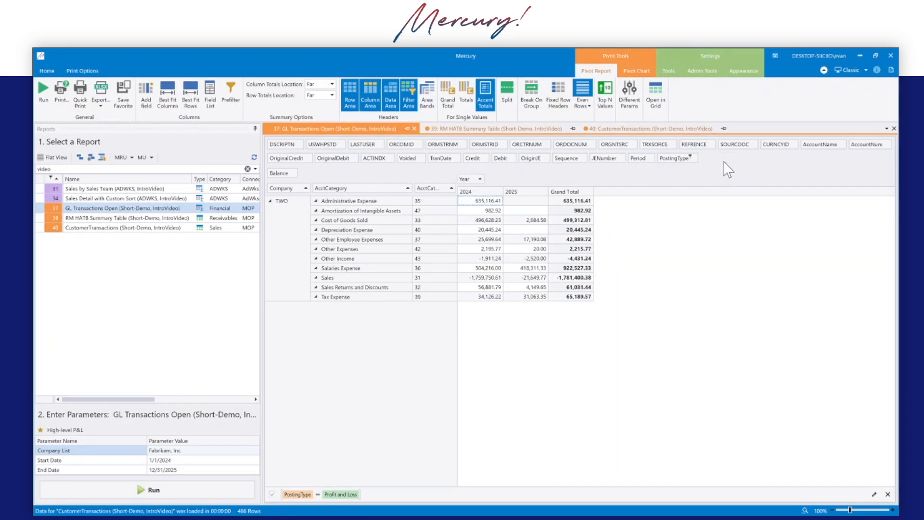
{"action": "left_click_drag", "start_coordinate": [728, 169], "coordinate": [726, 165]}
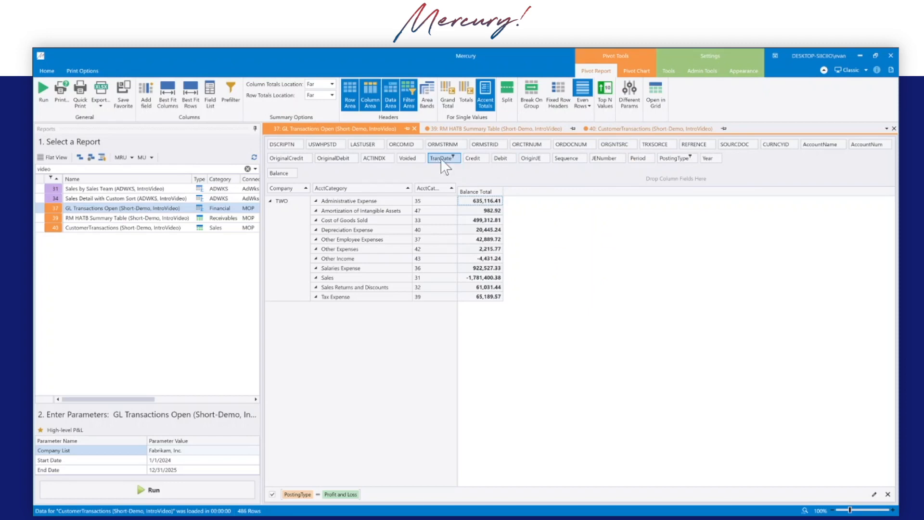
{"action": "left_click_drag", "start_coordinate": [441, 160], "coordinate": [466, 186]}
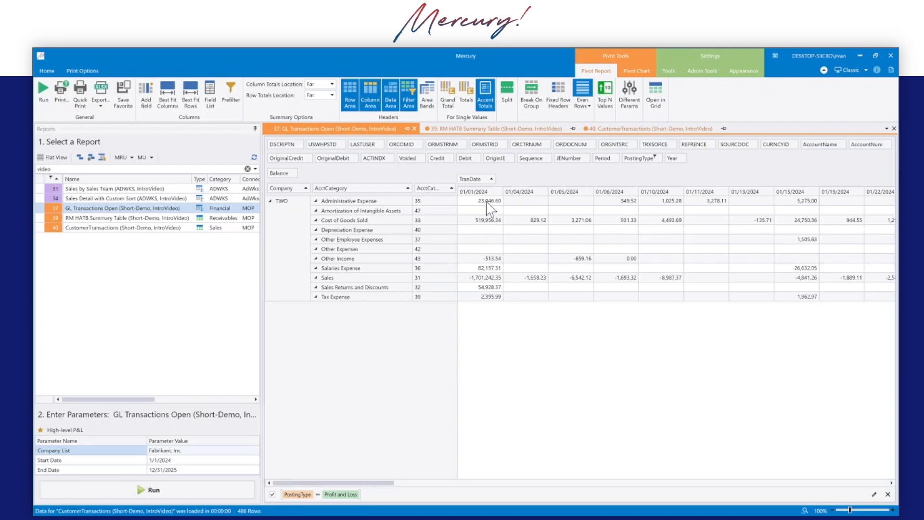
- Group the TranDate columns by the Month interval
{"action": "right_click", "coordinate": [470, 180]}
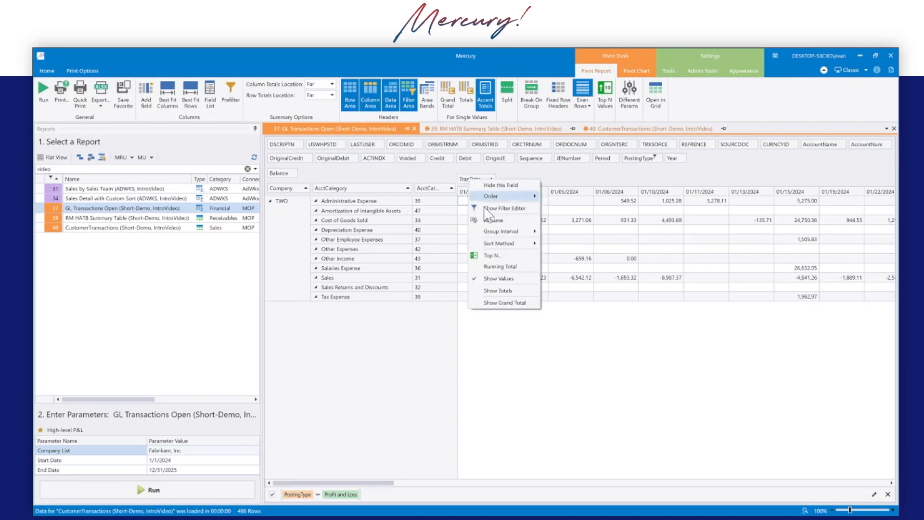
{"action": "mouse_move", "coordinate": [494, 233]}
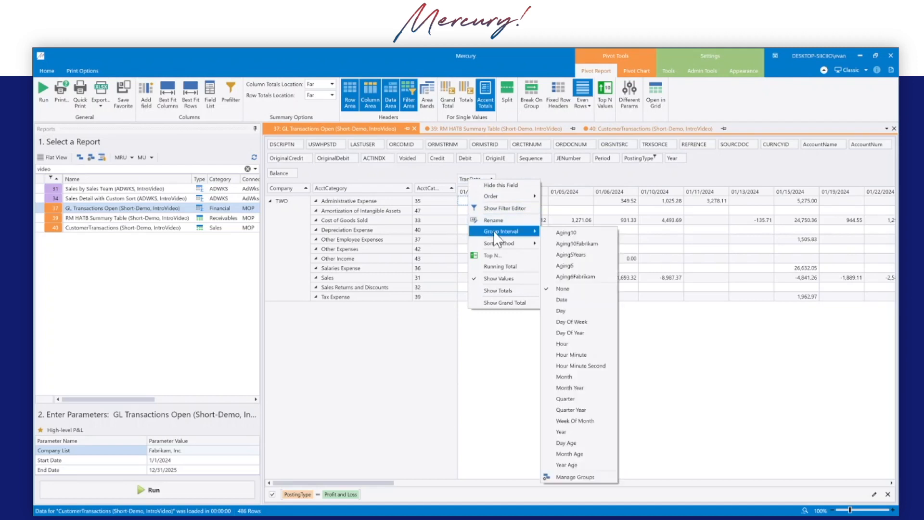
{"action": "left_click", "coordinate": [569, 378]}
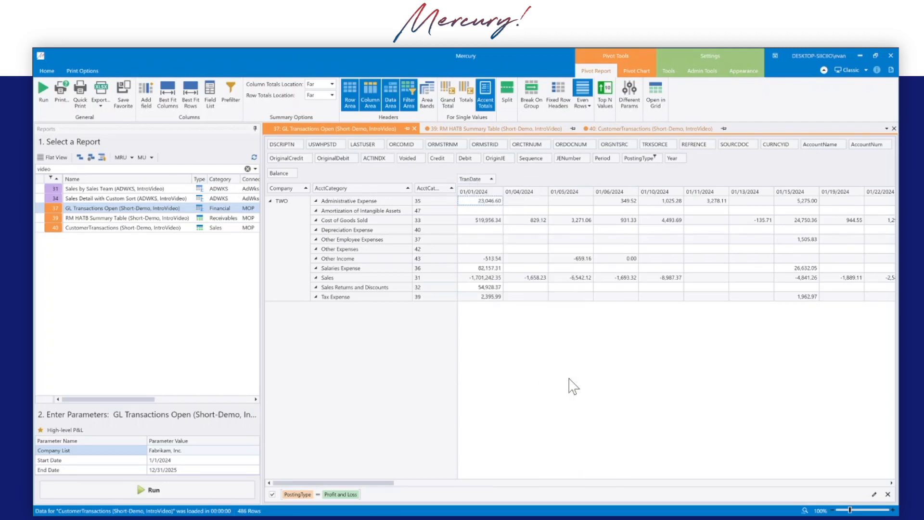
- Set the group interval of the TranDate column field to Month Year
{"action": "right_click", "coordinate": [476, 184]}
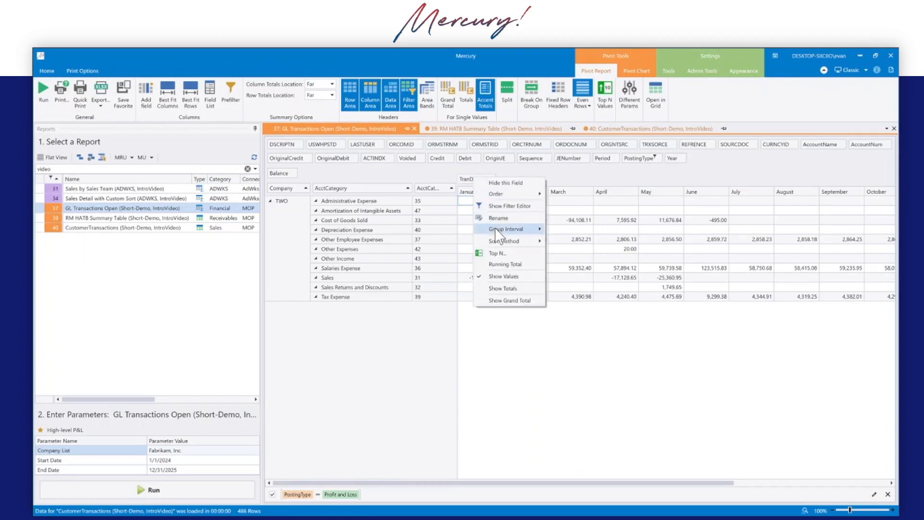
{"action": "mouse_move", "coordinate": [496, 230]}
{"action": "left_click", "coordinate": [576, 386]}
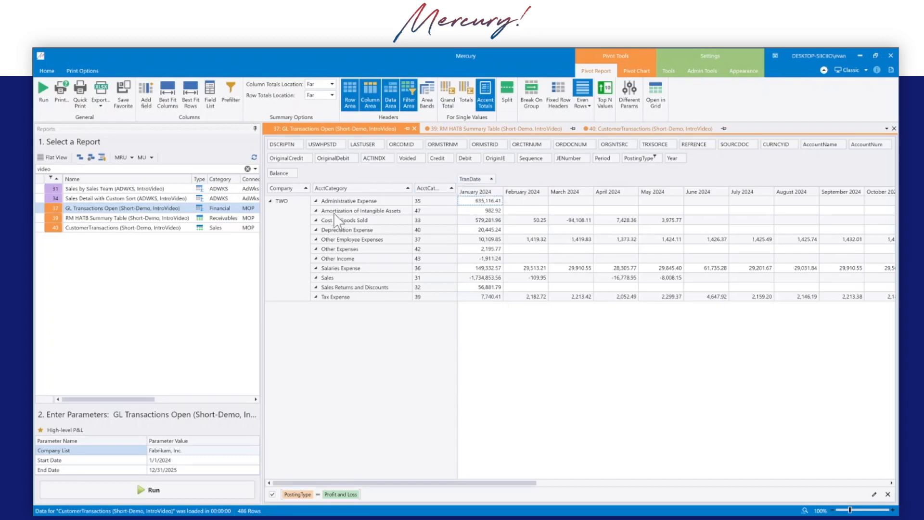
- Review the aging and other group intervals available for the TranDate field without changing the grouping
{"action": "right_click", "coordinate": [465, 183]}
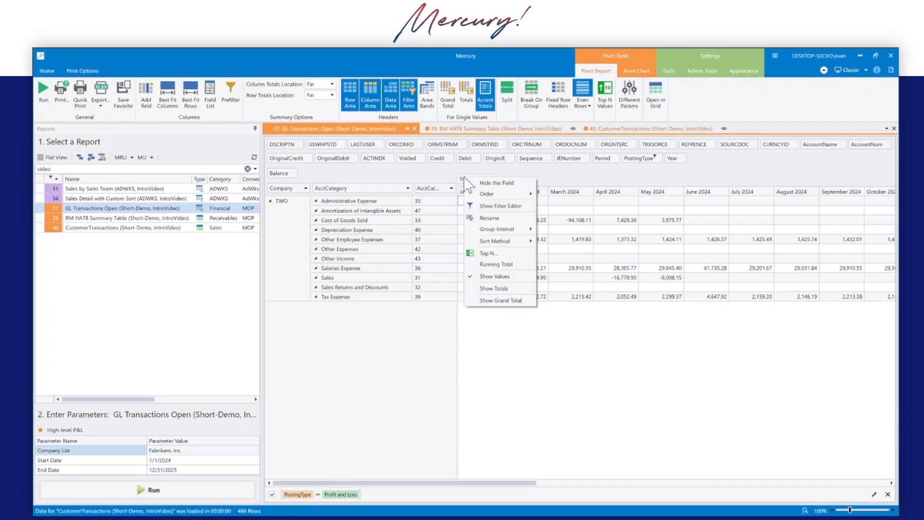
{"action": "mouse_move", "coordinate": [509, 235]}
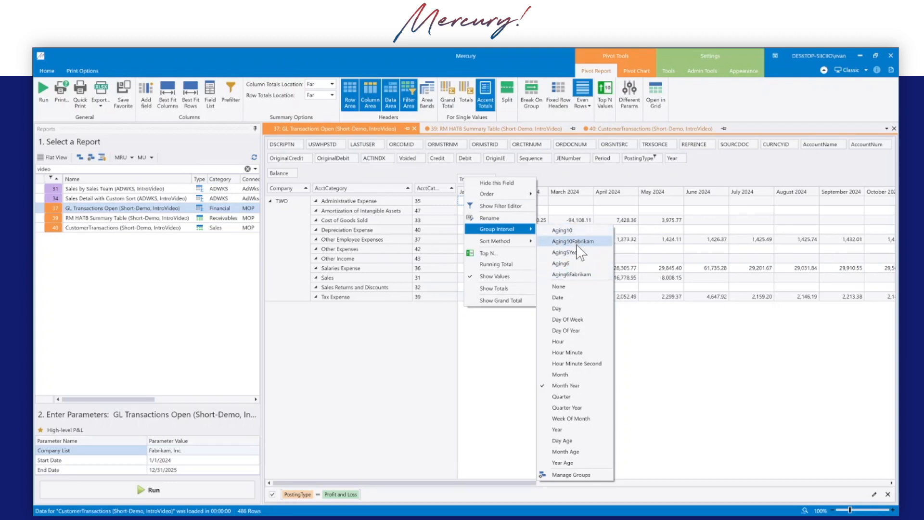
{"action": "left_click", "coordinate": [566, 185]}
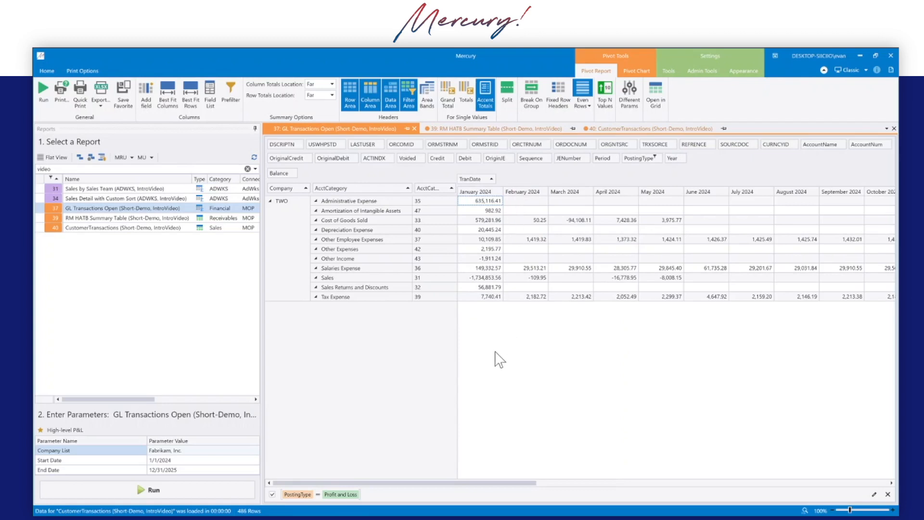
- Run the Sales by Sales Team report with FY From 2012, FY Thru 2014 and all salespersons selected
{"action": "left_click", "coordinate": [120, 189]}
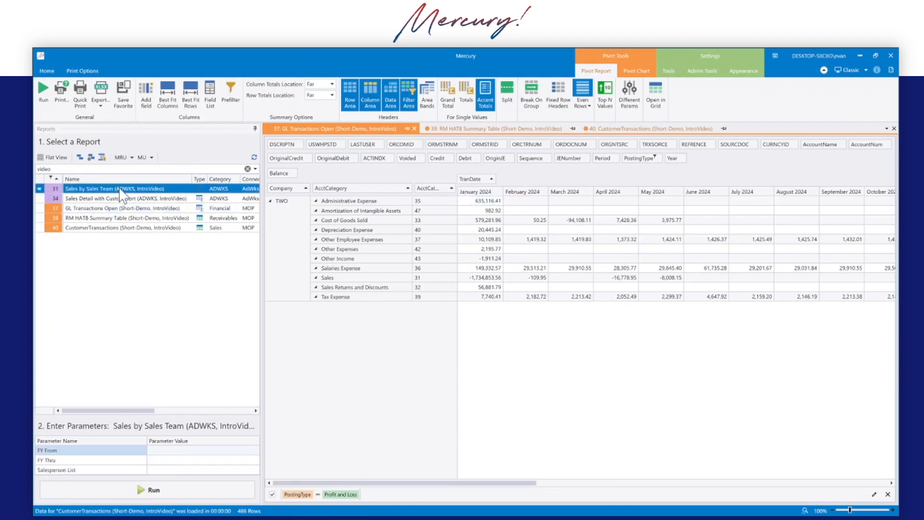
{"action": "left_click", "coordinate": [188, 449]}
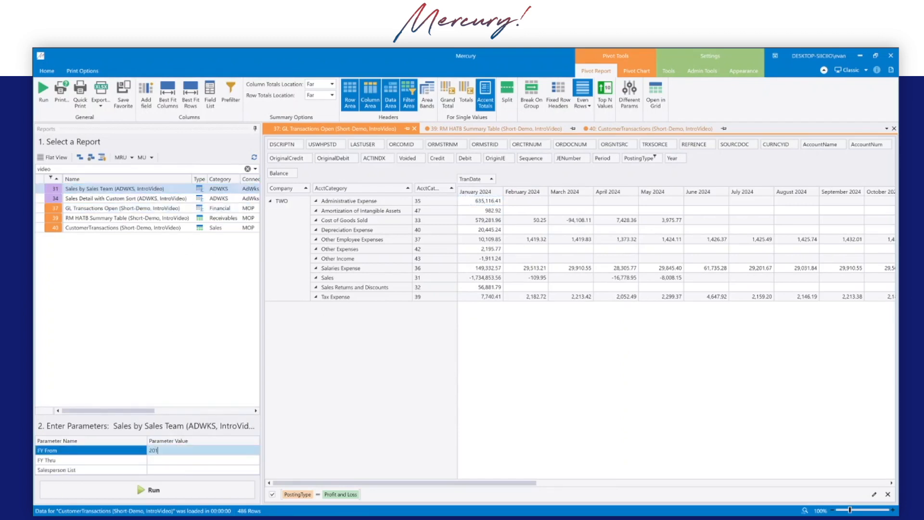
{"action": "key", "text": "Tab"}
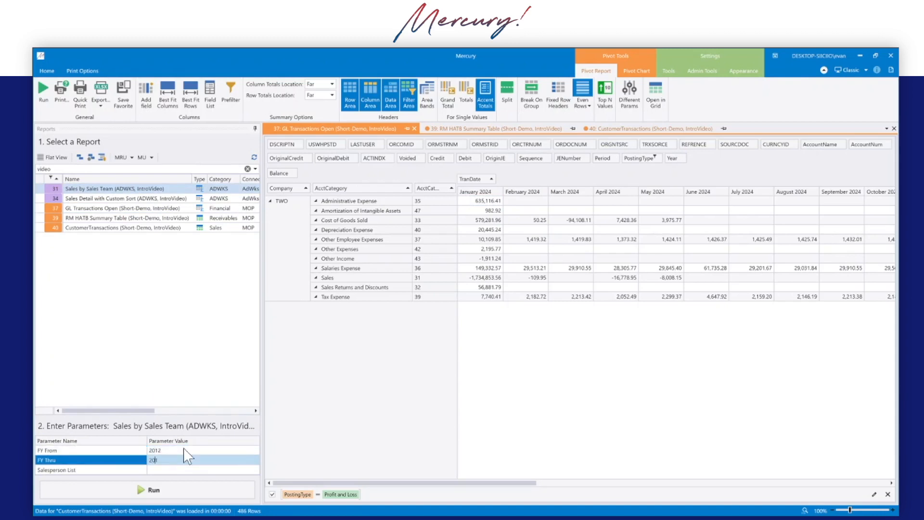
{"action": "left_click", "coordinate": [170, 467]}
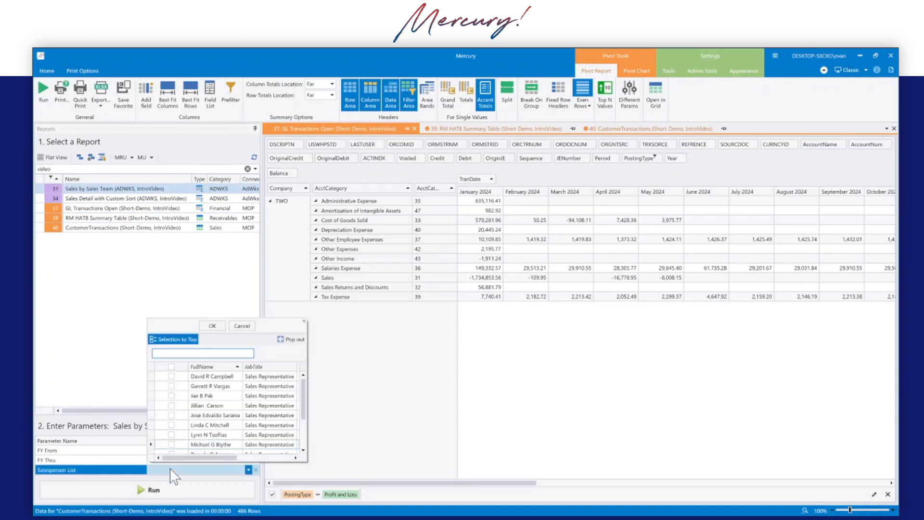
{"action": "left_click", "coordinate": [171, 366]}
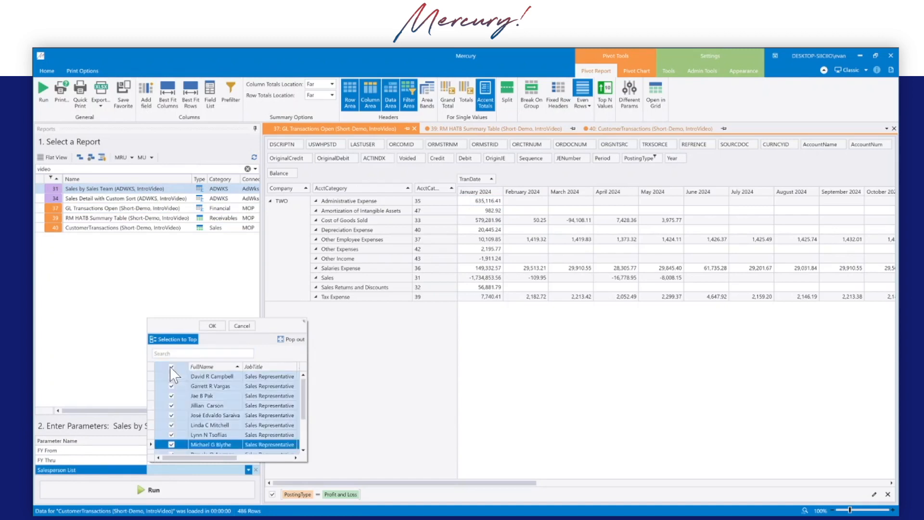
{"action": "left_click", "coordinate": [217, 327]}
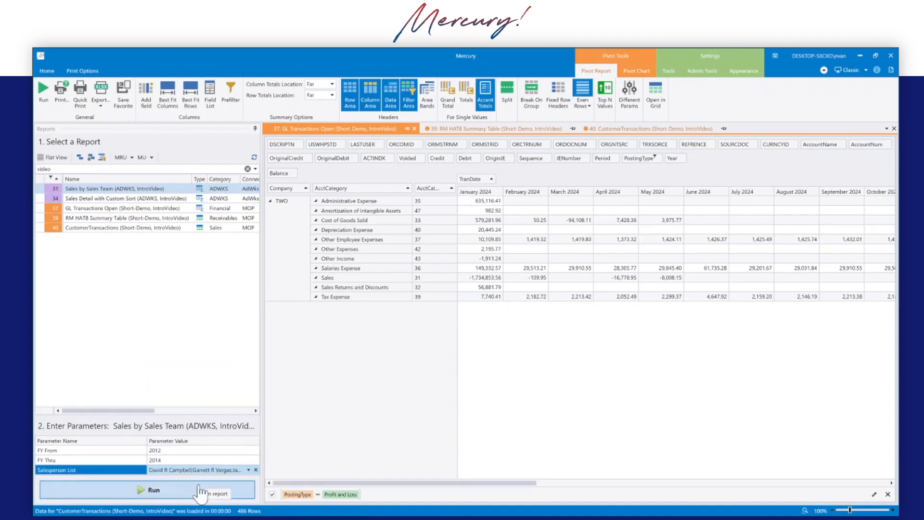
{"action": "left_click", "coordinate": [179, 493]}
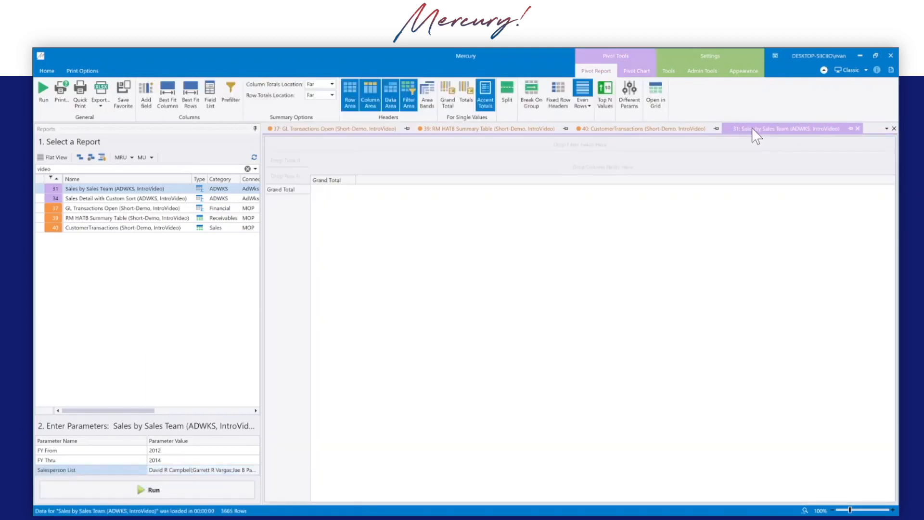
{"action": "mouse_move", "coordinate": [755, 135]}
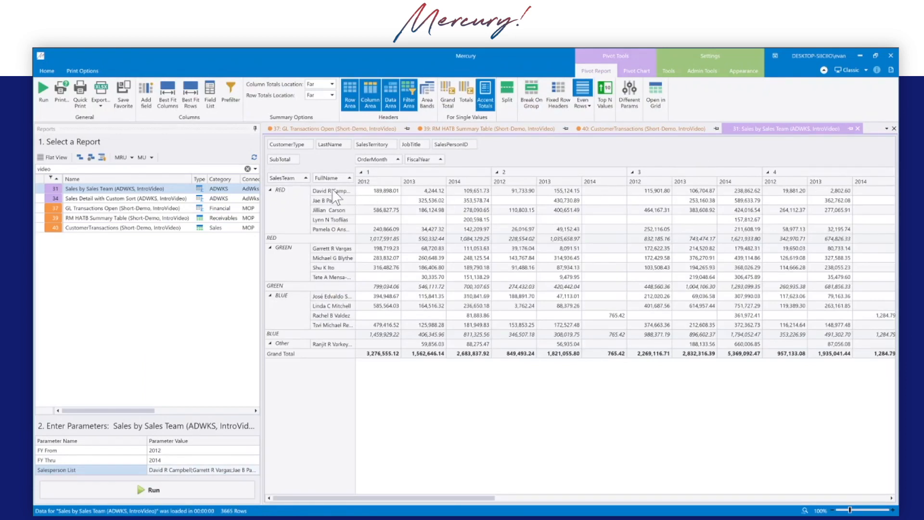
- Move the FullName field from the pivot's row area to the filter area, keeping SalesTeam as the only row field
{"action": "left_click_drag", "start_coordinate": [297, 178], "coordinate": [299, 184]}
{"action": "left_click_drag", "start_coordinate": [332, 178], "coordinate": [498, 147]}
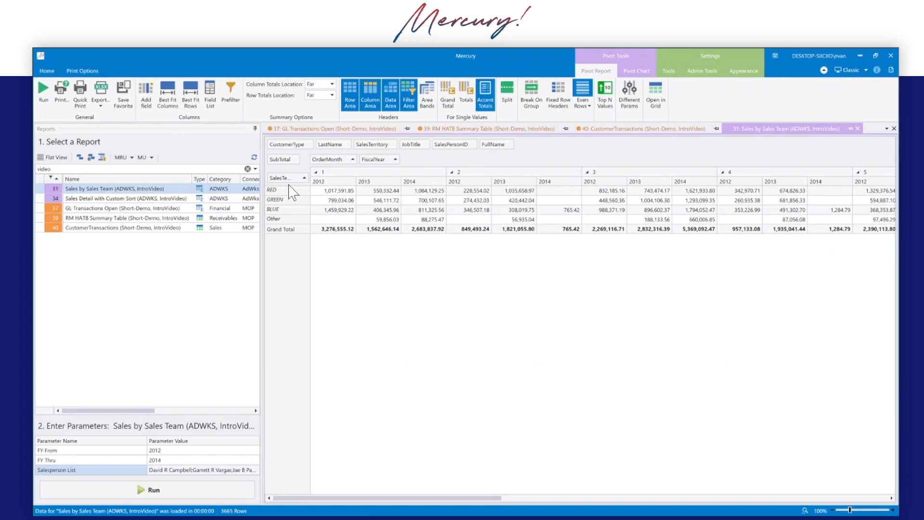
- Open the group management dialog and examine the reference and display values of the AdWksSalesTeam group
{"action": "left_click", "coordinate": [669, 71]}
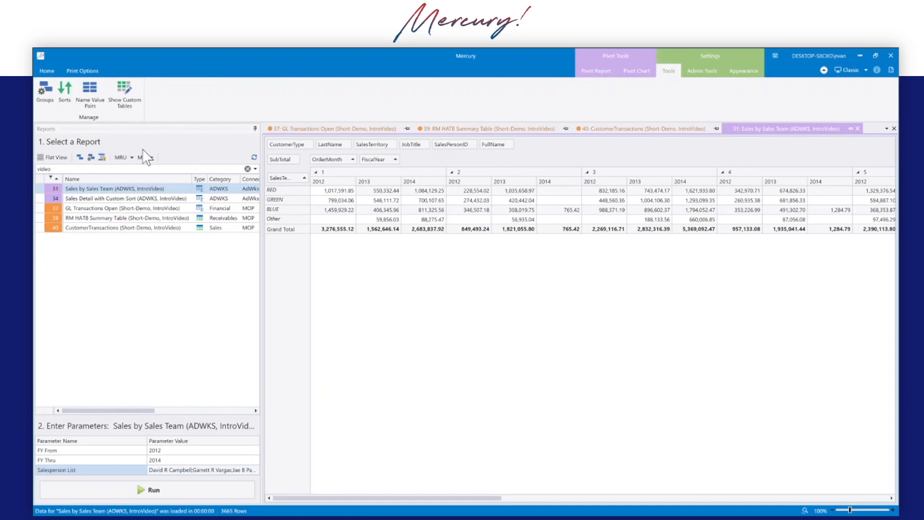
{"action": "left_click", "coordinate": [45, 97]}
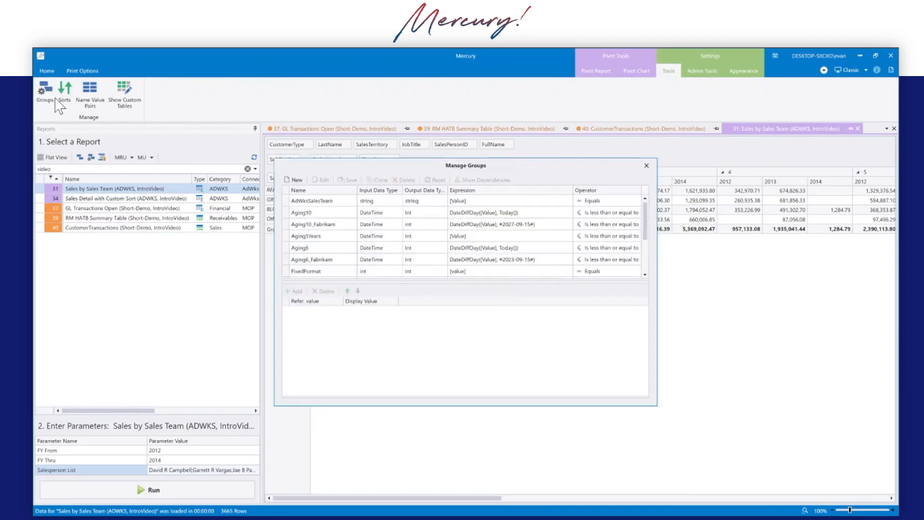
{"action": "left_click", "coordinate": [321, 202]}
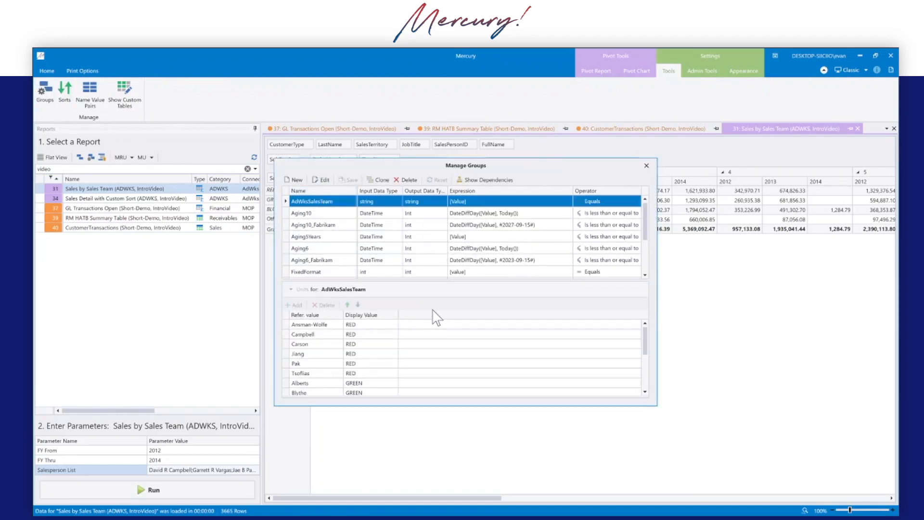
- Review the full list of reference and display values in the AdWksSalesTeam group and close the group manager
{"action": "scroll", "coordinate": [359, 354], "scroll_direction": "down", "scroll_amount": 1}
{"action": "scroll", "coordinate": [358, 354], "scroll_direction": "down", "scroll_amount": 2}
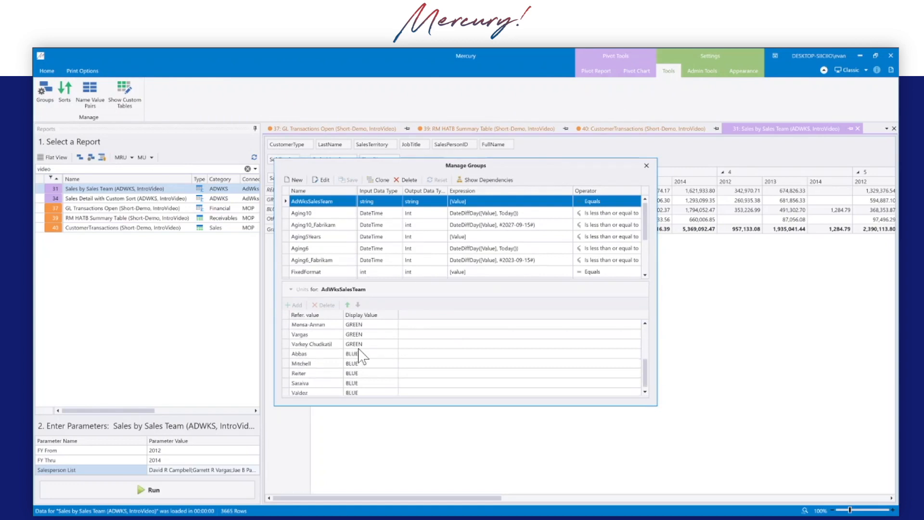
{"action": "scroll", "coordinate": [364, 359], "scroll_direction": "up", "scroll_amount": 1}
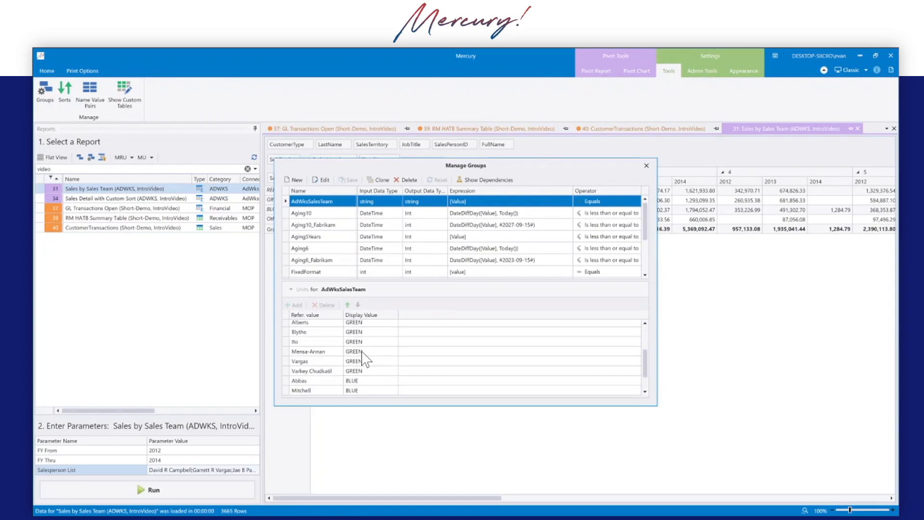
{"action": "scroll", "coordinate": [346, 349], "scroll_direction": "up", "scroll_amount": 2}
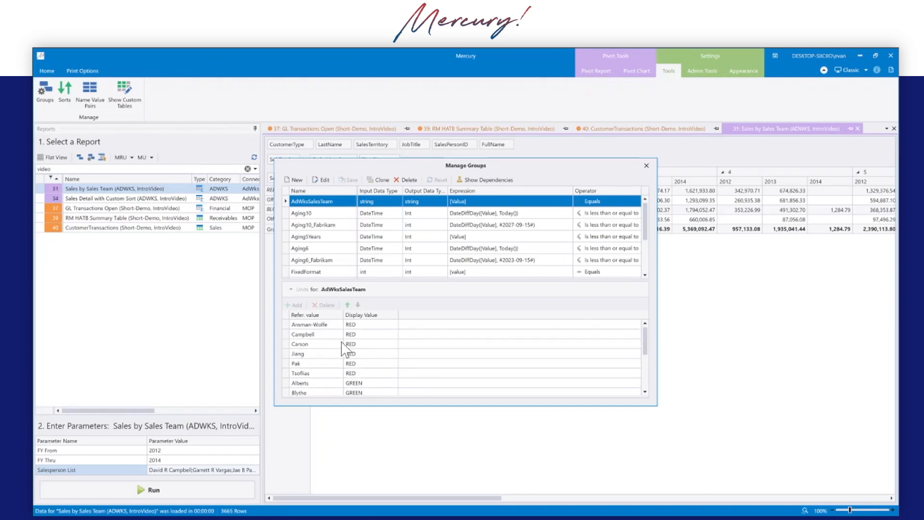
{"action": "left_click", "coordinate": [646, 166]}
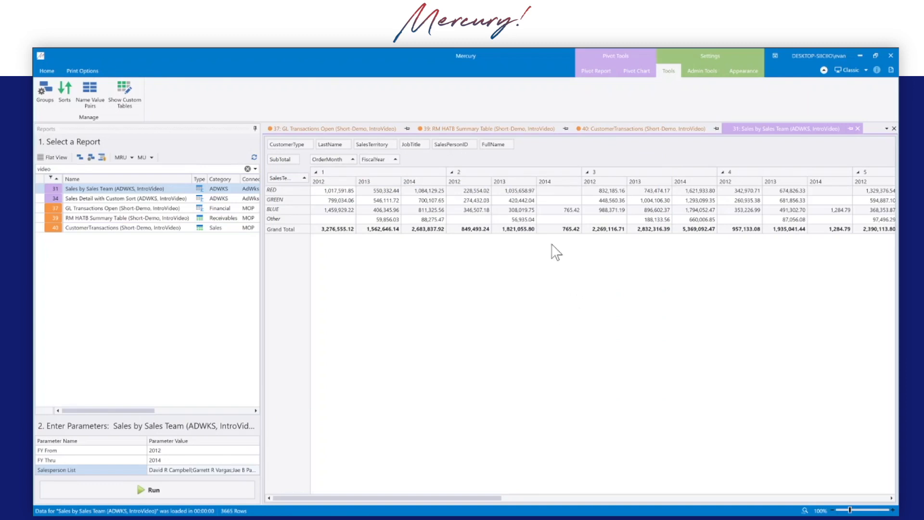
- Reopen the group manager, examine the expressions and units of Aging10 and Aging10_Fabrikam, and close it
{"action": "left_click", "coordinate": [42, 107]}
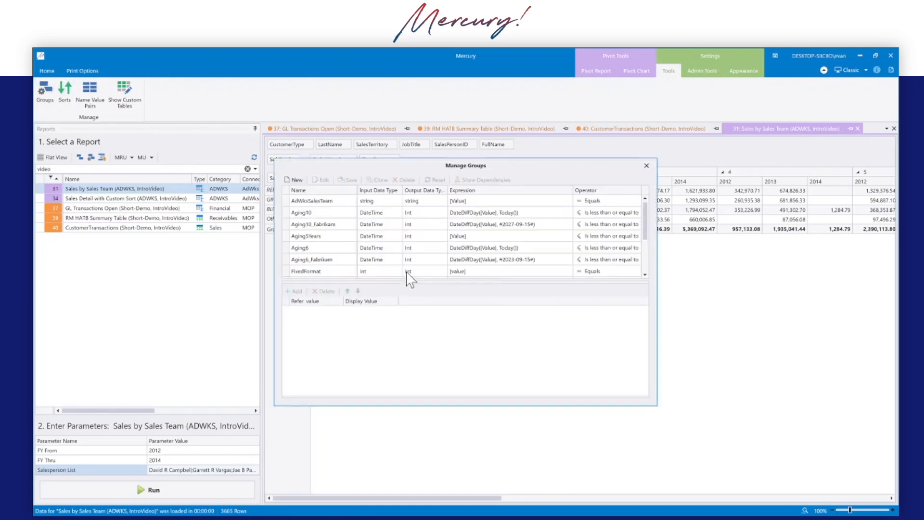
{"action": "left_click", "coordinate": [315, 213]}
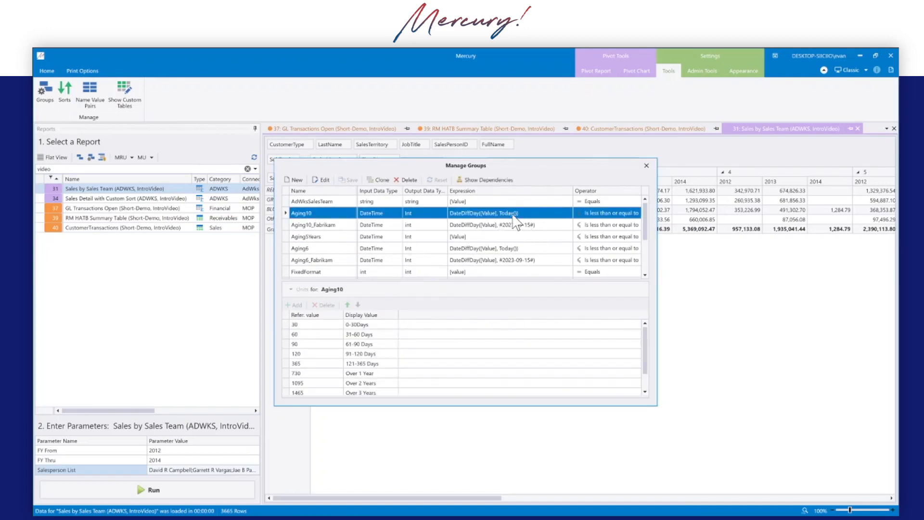
{"action": "left_click", "coordinate": [315, 225]}
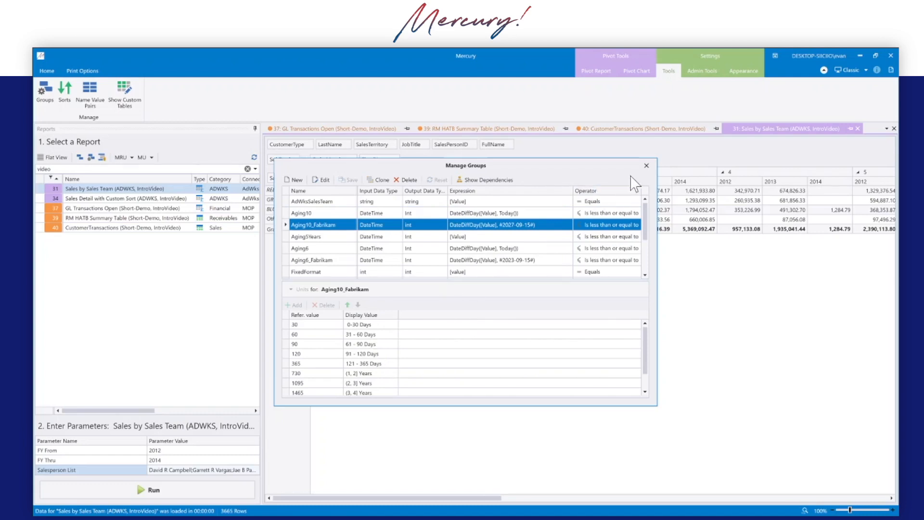
{"action": "left_click", "coordinate": [646, 165]}
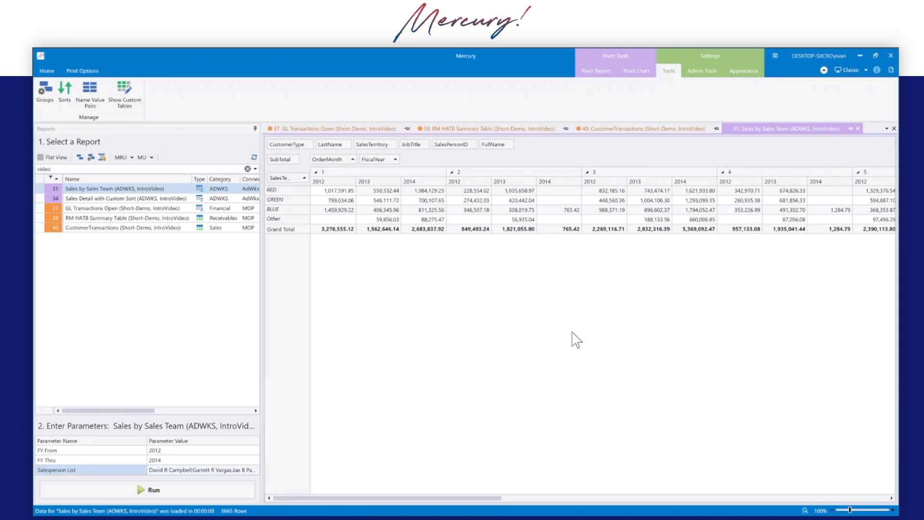
- Set the SalesTeam field's group interval to None and check the interval options without changing them further
{"action": "right_click", "coordinate": [282, 191]}
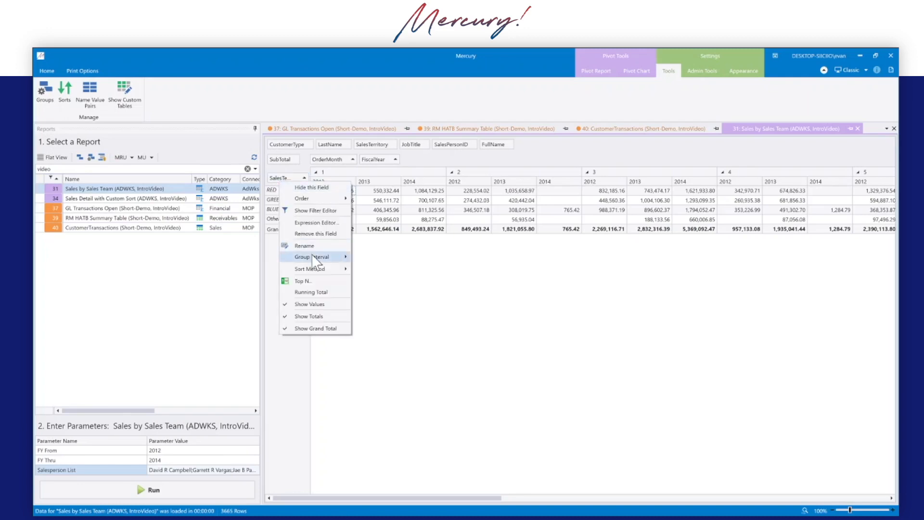
{"action": "mouse_move", "coordinate": [312, 260]}
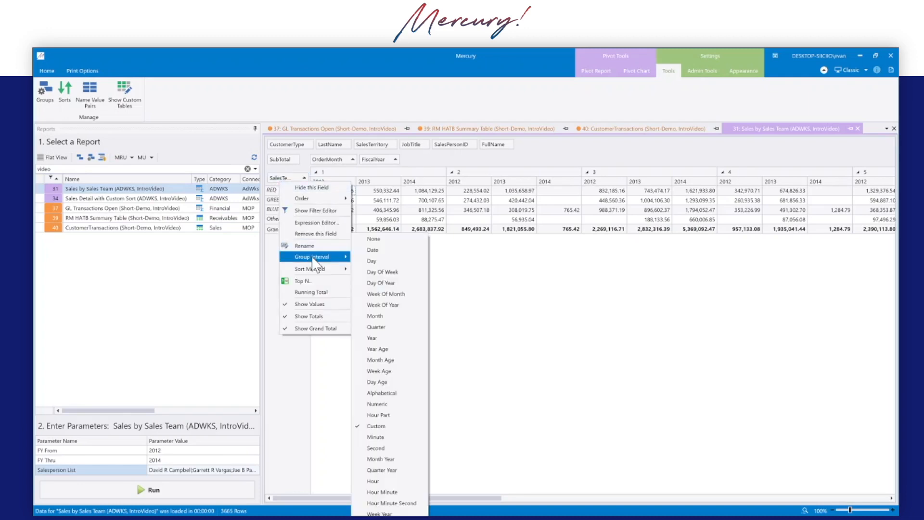
{"action": "left_click", "coordinate": [386, 239]}
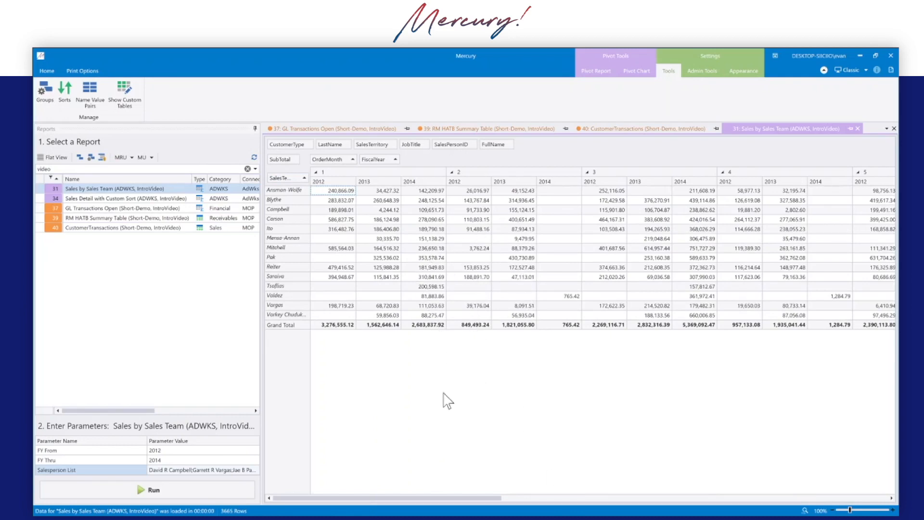
{"action": "right_click", "coordinate": [283, 184]}
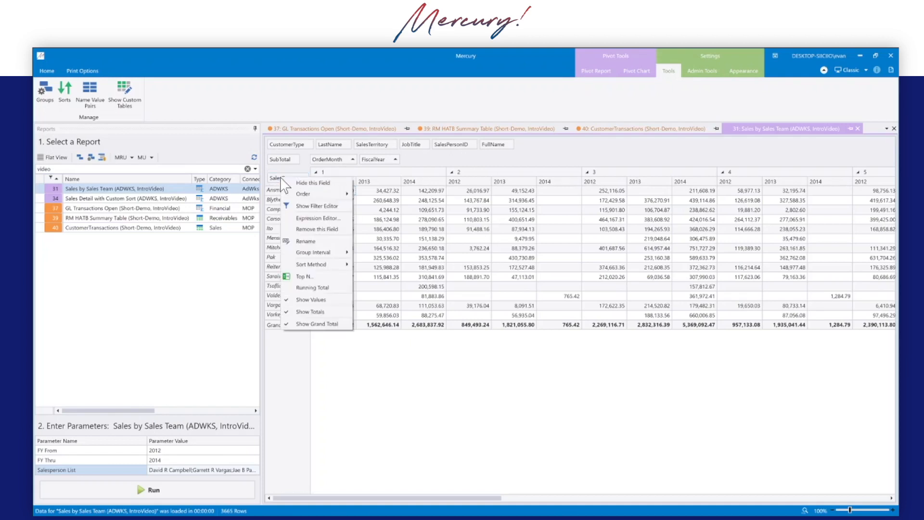
{"action": "mouse_move", "coordinate": [309, 257]}
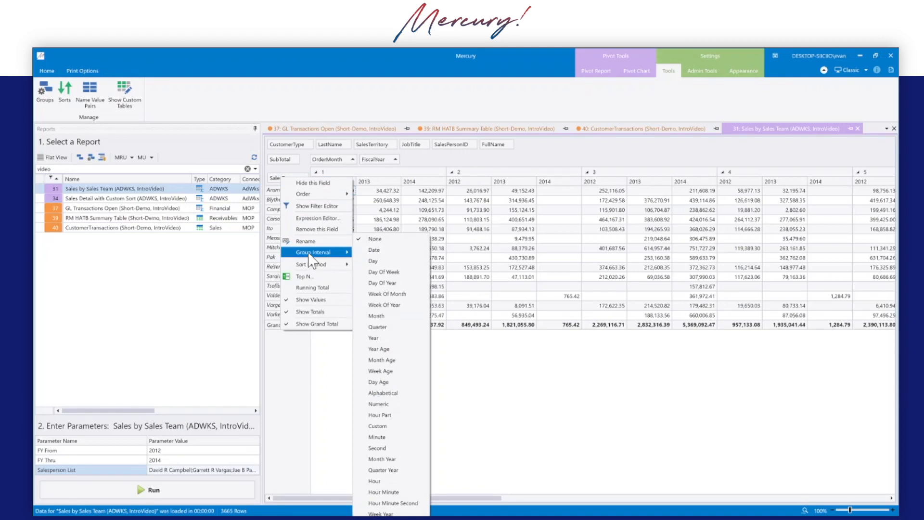
{"action": "left_click", "coordinate": [506, 389]}
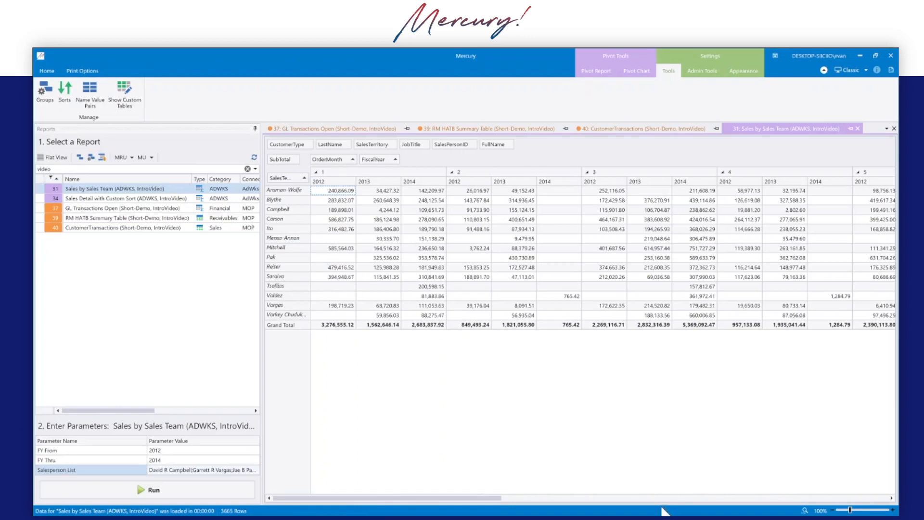
- Select the Sales Detail with Custom Sort report and set From Date 1/1/2014, Thru Date 12/31/2014 and Customer Type Store
{"action": "left_click", "coordinate": [116, 199]}
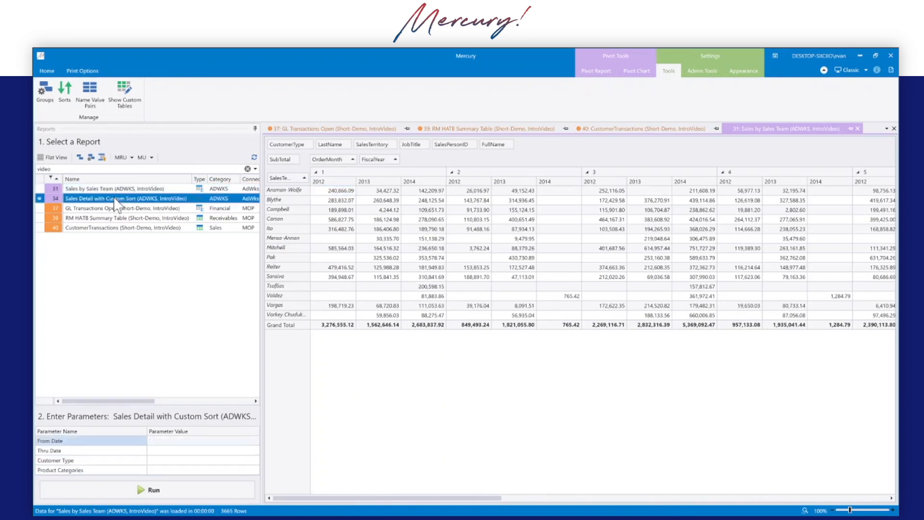
{"action": "left_click", "coordinate": [188, 441]}
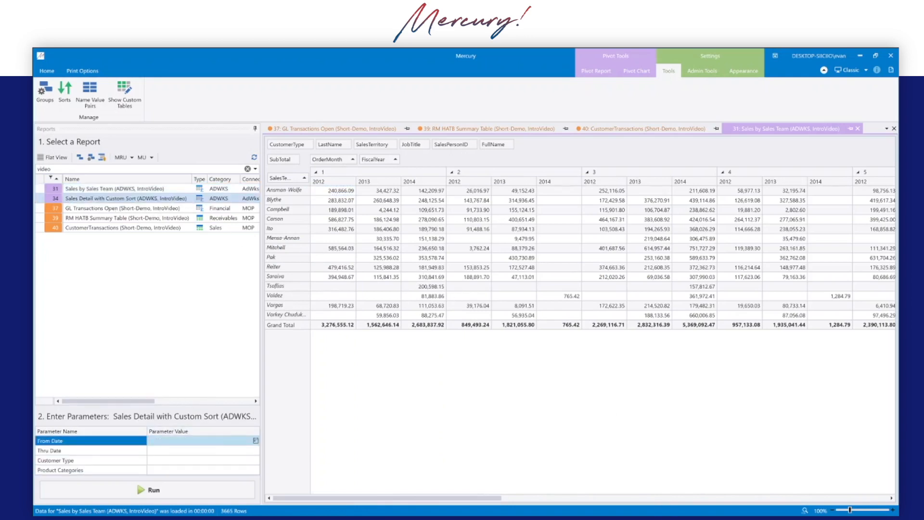
{"action": "type", "text": "0101/1/2014"}
{"action": "left_click", "coordinate": [188, 448]}
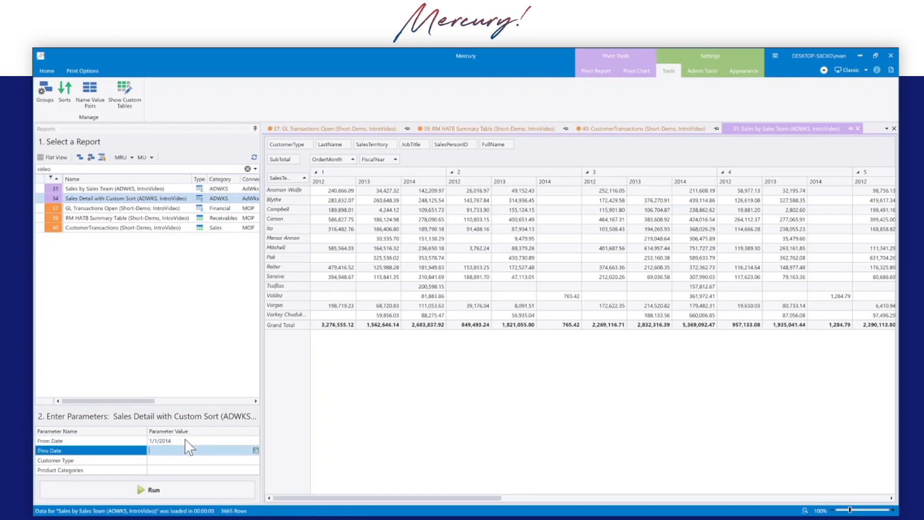
{"action": "type", "text": "12/31/2014"}
{"action": "key", "text": "Tab"}
{"action": "left_click", "coordinate": [219, 461]}
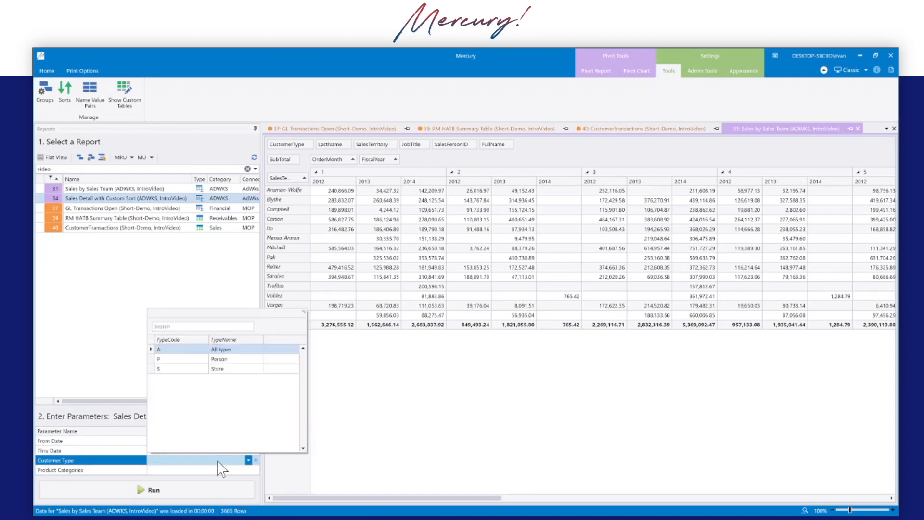
{"action": "left_click", "coordinate": [174, 375]}
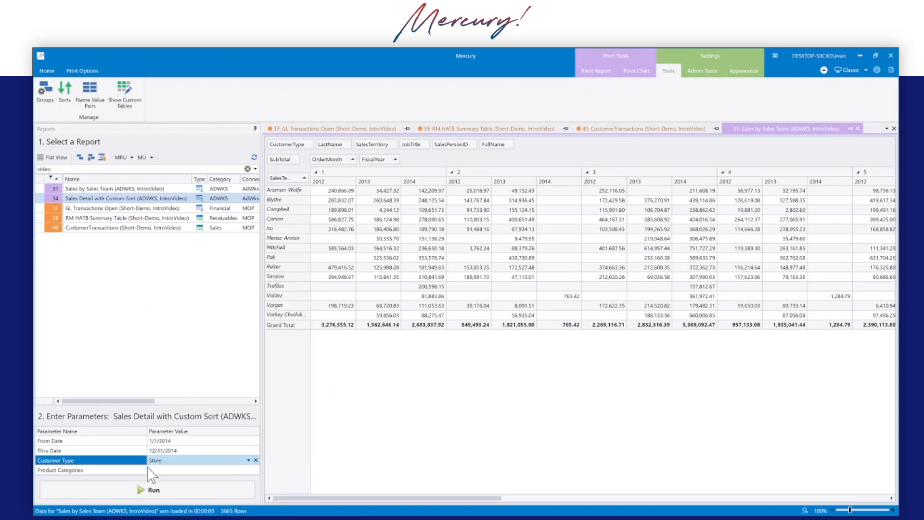
- Include all product categories (Accessories, Bikes, Clothing, Components) and run the Sales Detail with Custom Sort report
{"action": "left_click", "coordinate": [164, 470]}
{"action": "left_click", "coordinate": [172, 367]}
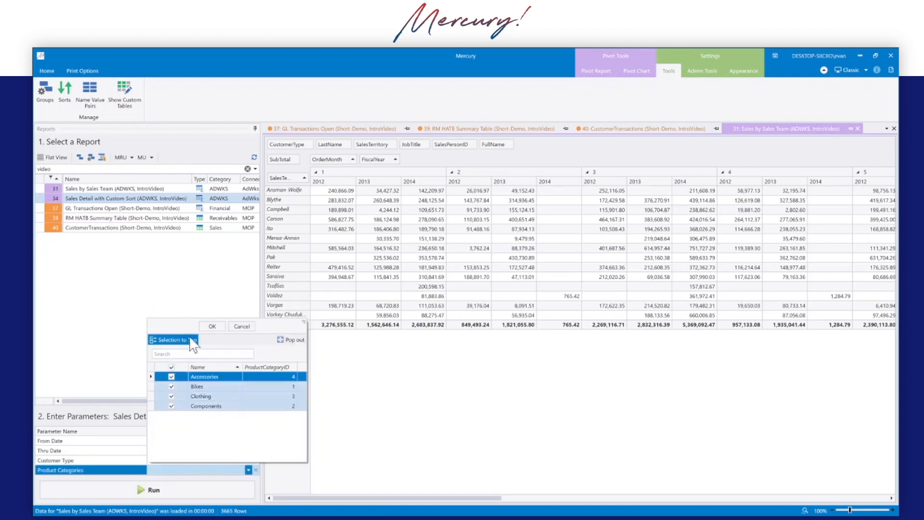
{"action": "left_click", "coordinate": [212, 326]}
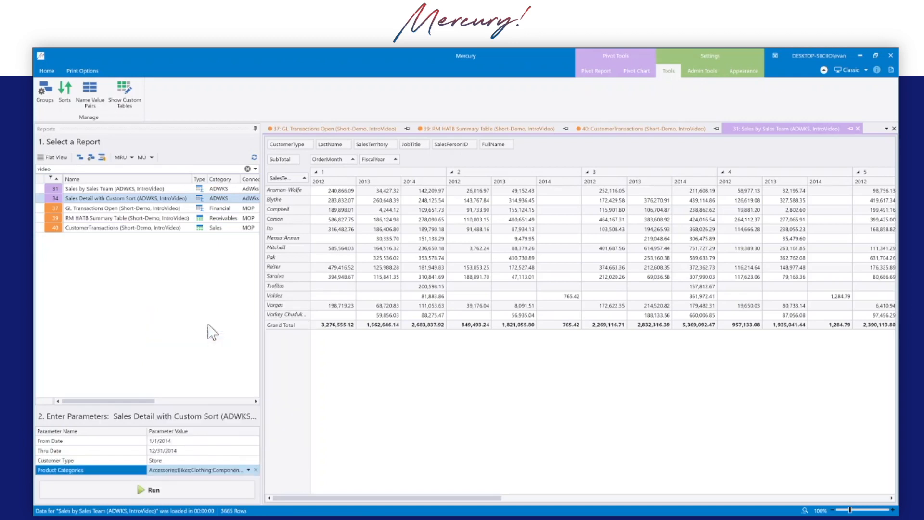
{"action": "left_click", "coordinate": [159, 490]}
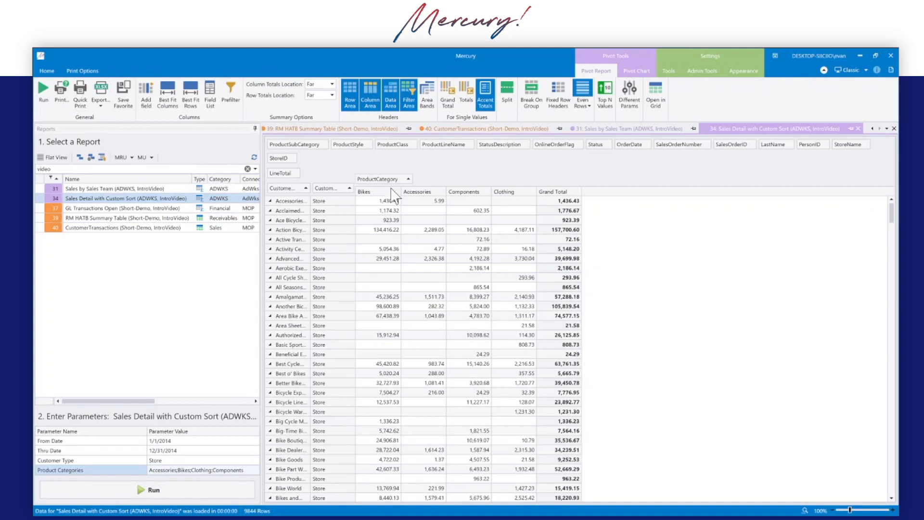
- Reverse the sort order of the ProductCategory field and switch it back to the original order
{"action": "left_click_drag", "start_coordinate": [390, 179], "coordinate": [409, 189]}
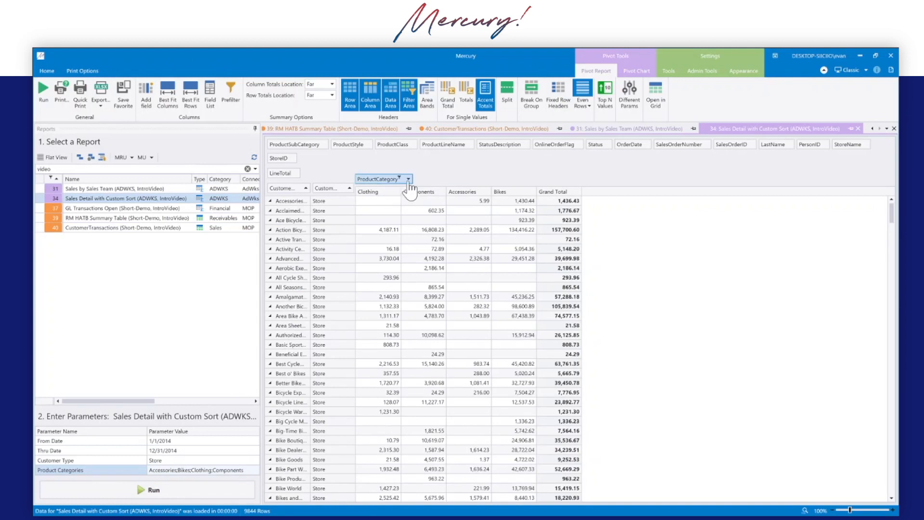
{"action": "left_click", "coordinate": [410, 180]}
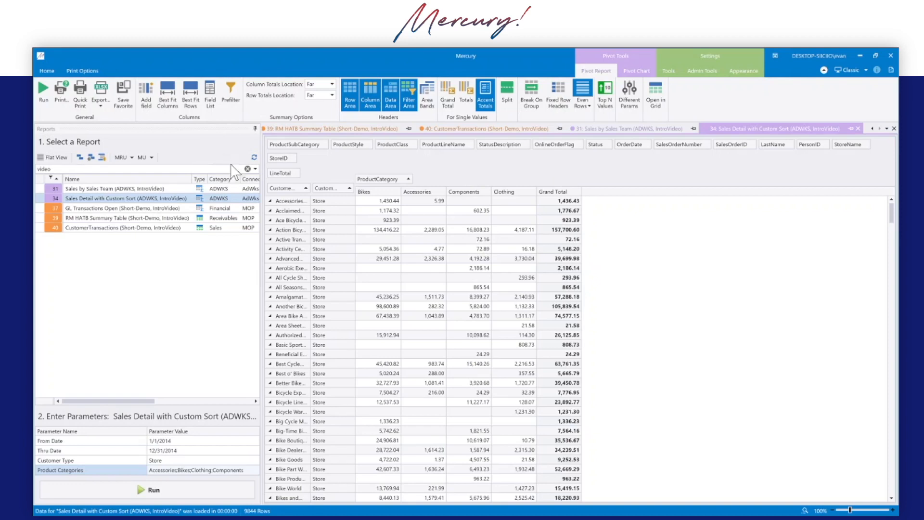
- Clear the "video" search from the report list and browse the complete list of reports
{"action": "left_click", "coordinate": [250, 171]}
{"action": "left_click", "coordinate": [248, 169]}
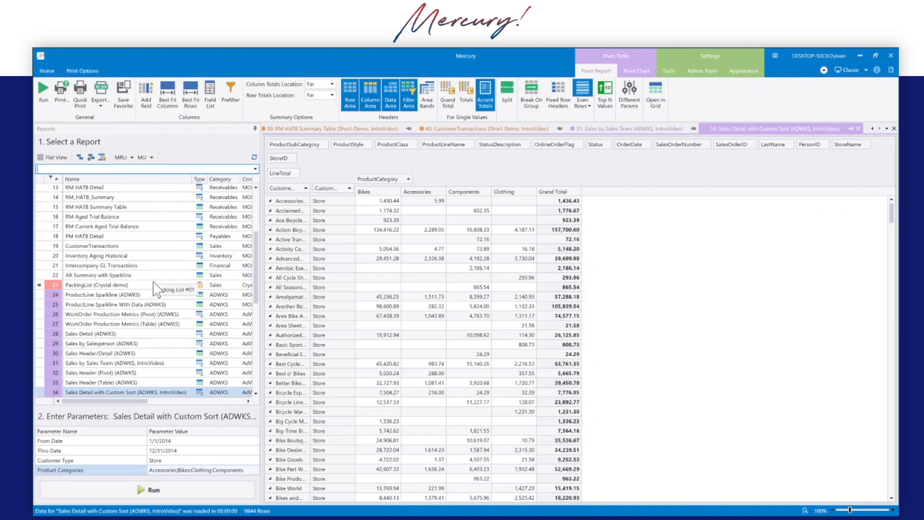
{"action": "scroll", "coordinate": [142, 295], "scroll_direction": "down", "scroll_amount": 2}
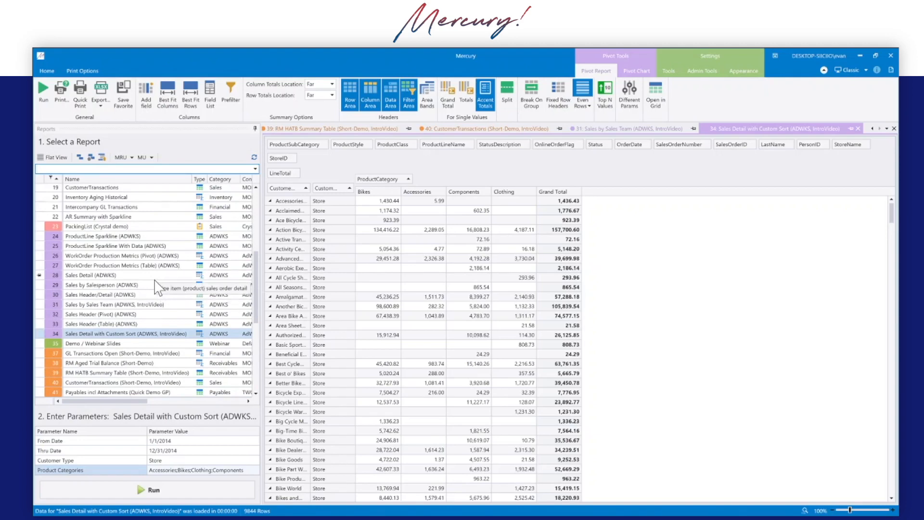
{"action": "scroll", "coordinate": [156, 284], "scroll_direction": "up", "scroll_amount": 6}
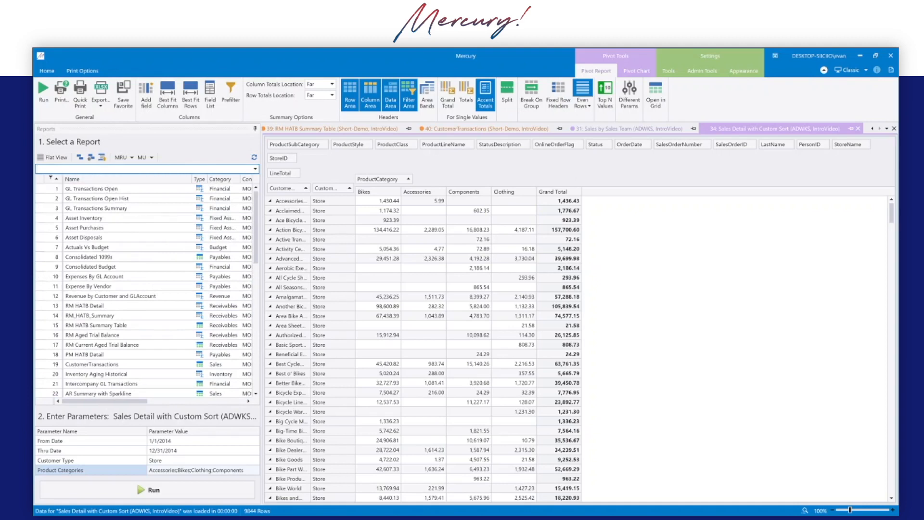
- Group the report list by category, look through the categories, and return to the flat list
{"action": "left_click", "coordinate": [79, 157]}
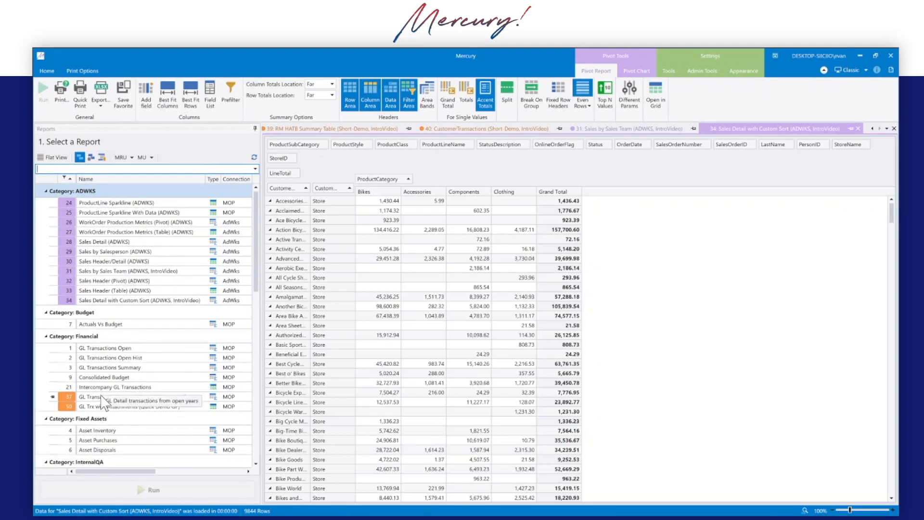
{"action": "scroll", "coordinate": [102, 426], "scroll_direction": "down", "scroll_amount": 2}
{"action": "scroll", "coordinate": [104, 423], "scroll_direction": "up", "scroll_amount": 2}
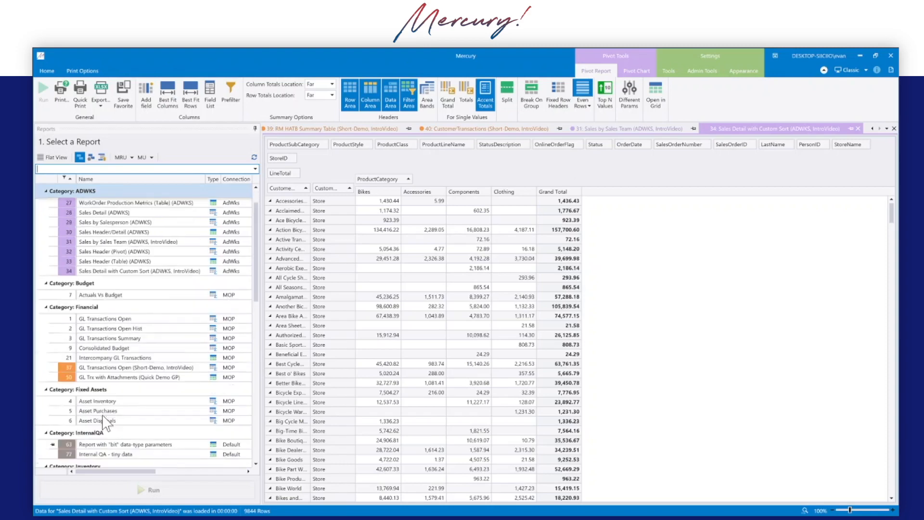
{"action": "left_click", "coordinate": [42, 157]}
- Group the report list by type and collapse the Pivot and Table types
{"action": "left_click", "coordinate": [90, 158]}
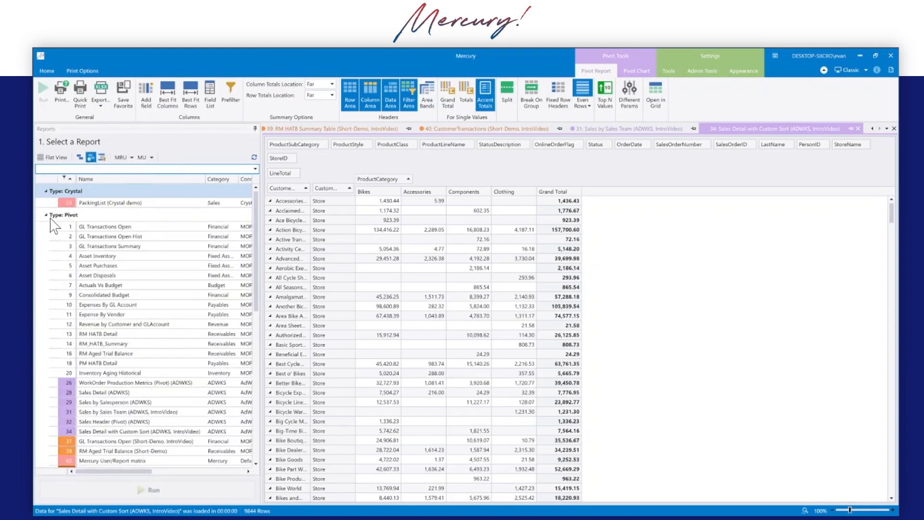
{"action": "left_click", "coordinate": [47, 215]}
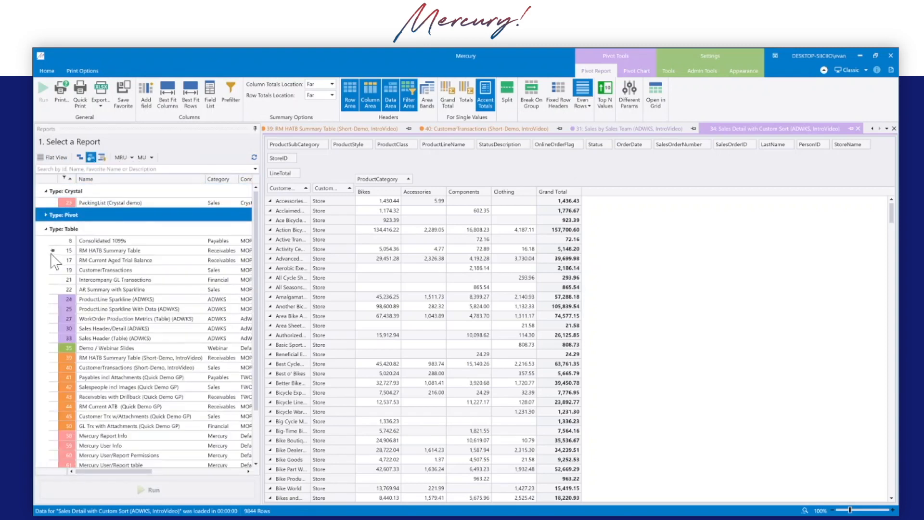
{"action": "left_click", "coordinate": [45, 230]}
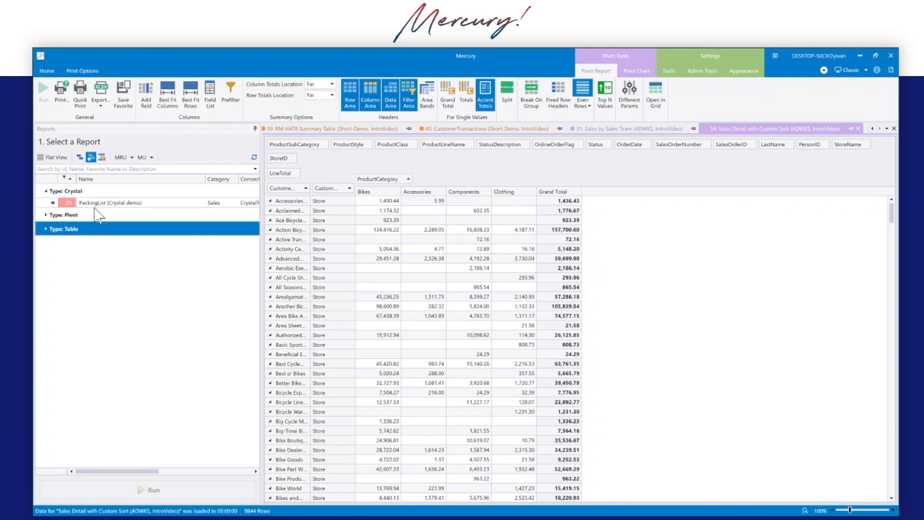
- Expand the Pivot type, select the GL Transactions Open (Short-Demo, IntroVideo) report and browse the remaining pivot reports
{"action": "left_click", "coordinate": [47, 214]}
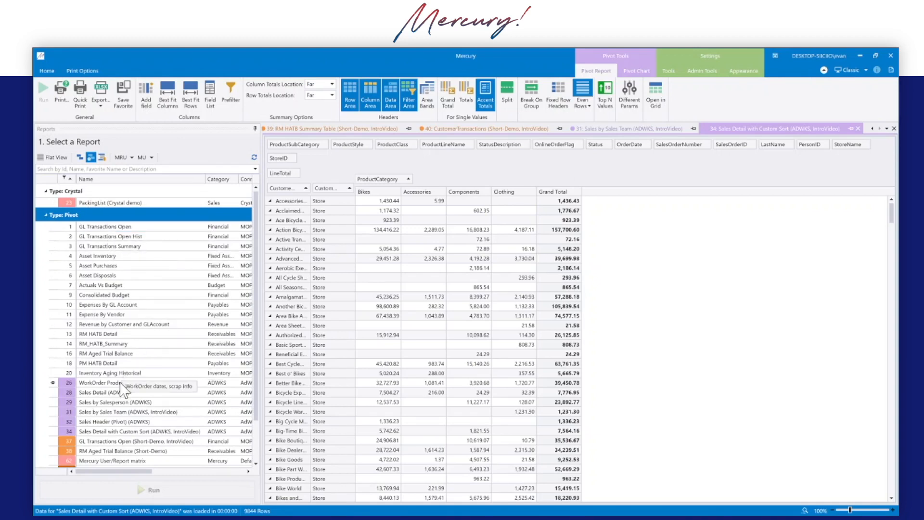
{"action": "left_click", "coordinate": [124, 441]}
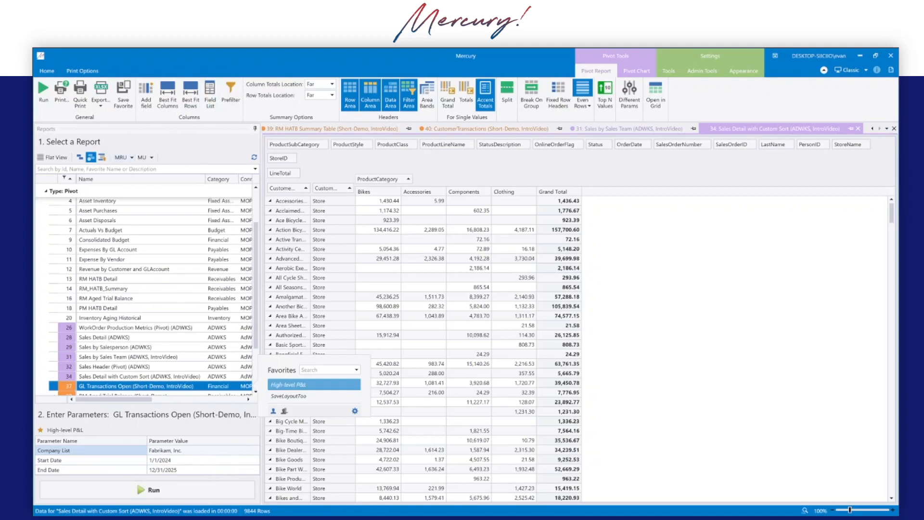
{"action": "scroll", "coordinate": [56, 317], "scroll_direction": "down", "scroll_amount": 3}
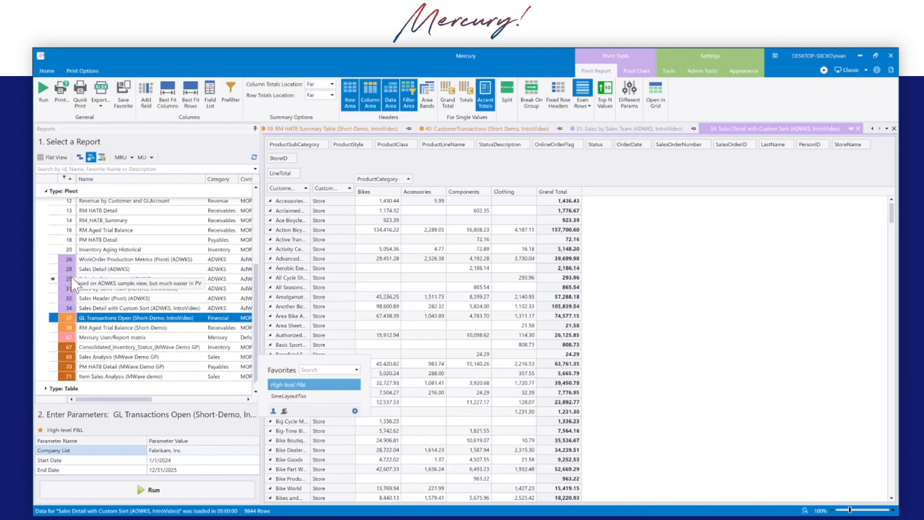
- Check the report color setting of WorkOrder Production Metrics (Pivot) without changing it and return the report list to the flat view
{"action": "left_click", "coordinate": [72, 259]}
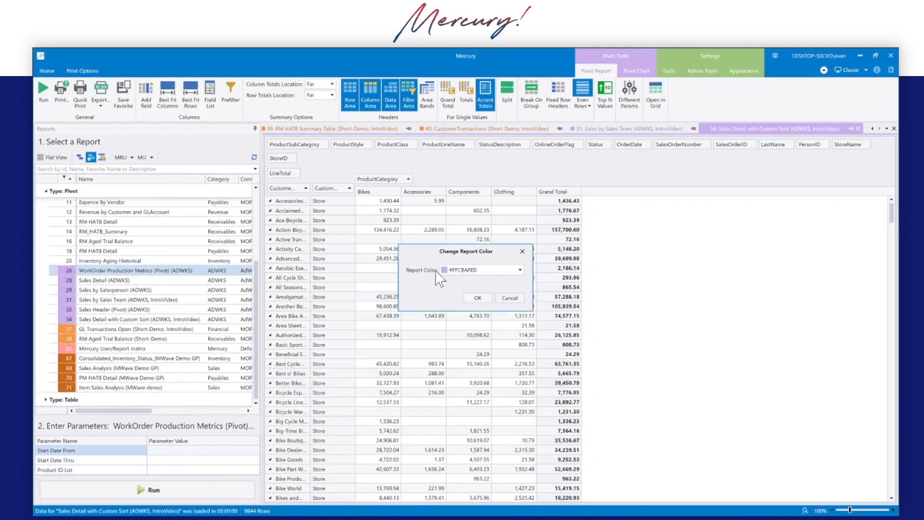
{"action": "left_click", "coordinate": [522, 251]}
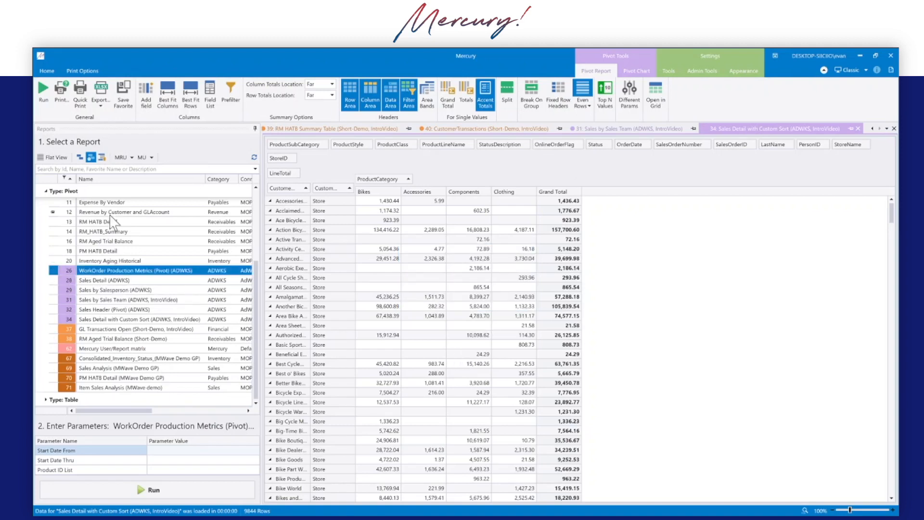
{"action": "left_click", "coordinate": [55, 158]}
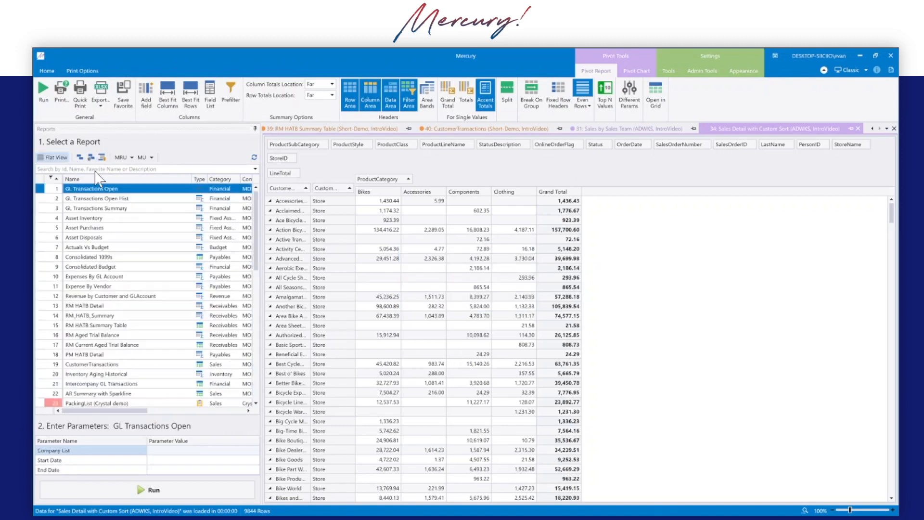
- Sort the flat report list by name in ascending and descending order, and restore the order by report ID
{"action": "left_click", "coordinate": [145, 188]}
{"action": "left_click", "coordinate": [151, 179]}
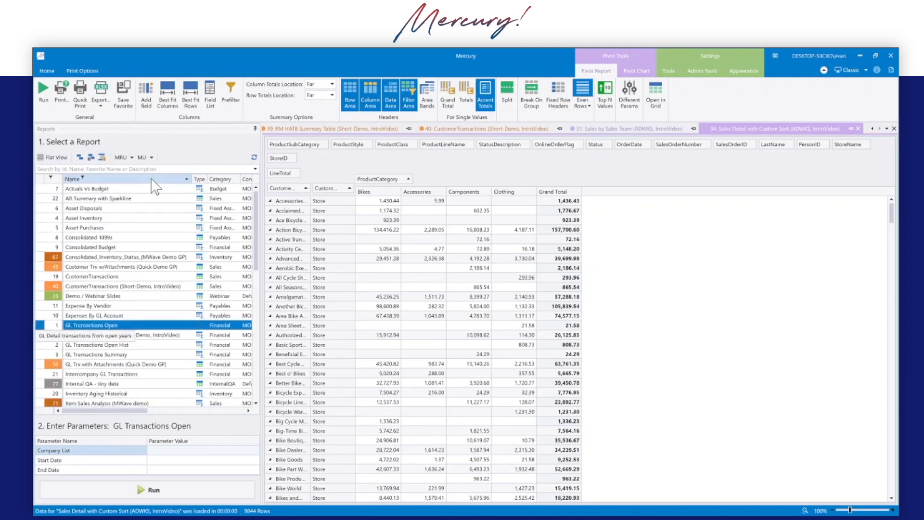
{"action": "left_click", "coordinate": [151, 180]}
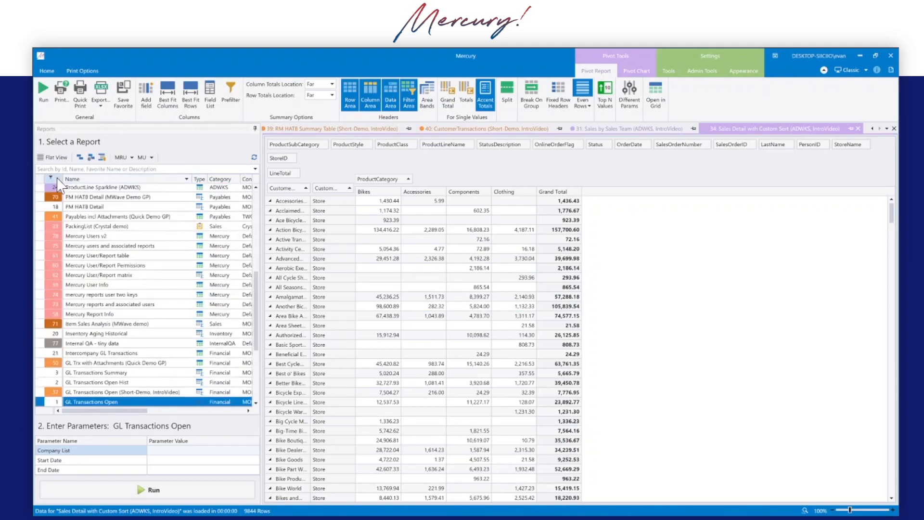
{"action": "left_click", "coordinate": [57, 180]}
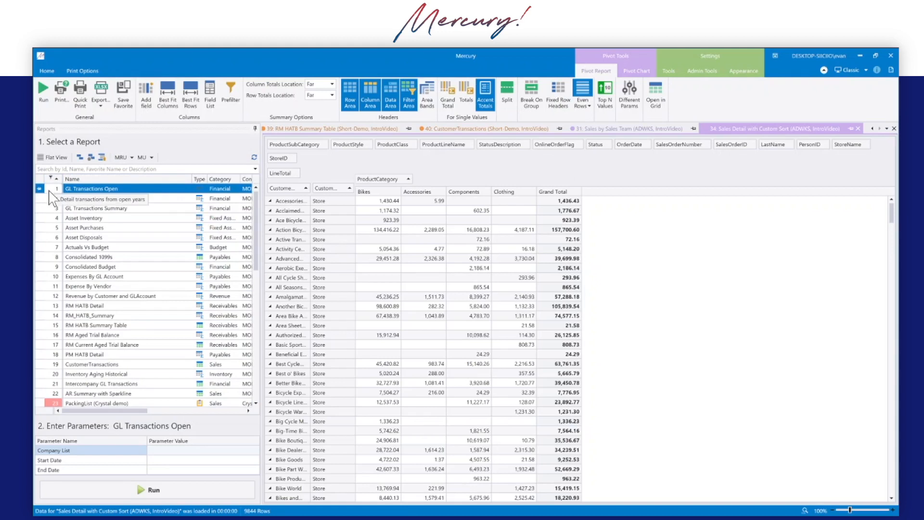
- Filter the report list by color so that only the purple and orange reports are listed
{"action": "right_click", "coordinate": [51, 180]}
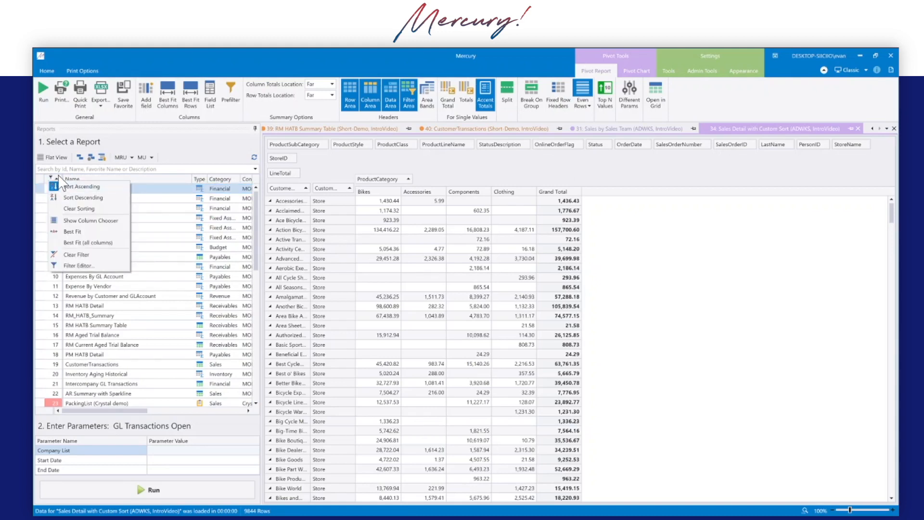
{"action": "right_click", "coordinate": [58, 176]}
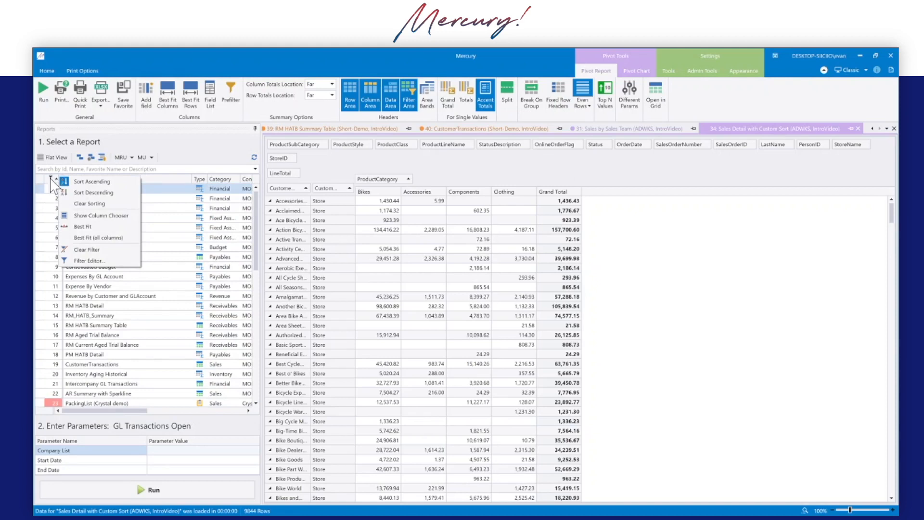
{"action": "left_click", "coordinate": [50, 178]}
{"action": "left_click", "coordinate": [50, 178]}
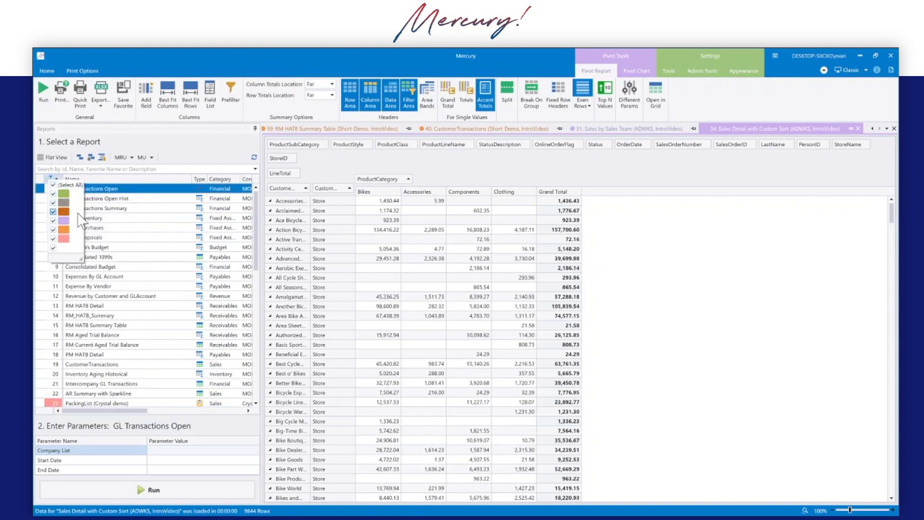
{"action": "left_click", "coordinate": [53, 247]}
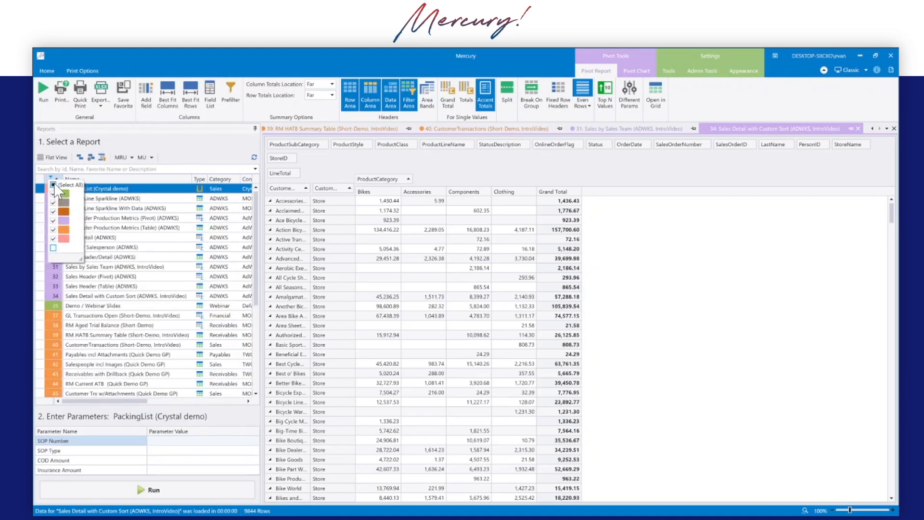
{"action": "left_click", "coordinate": [53, 185]}
{"action": "left_click", "coordinate": [53, 221]}
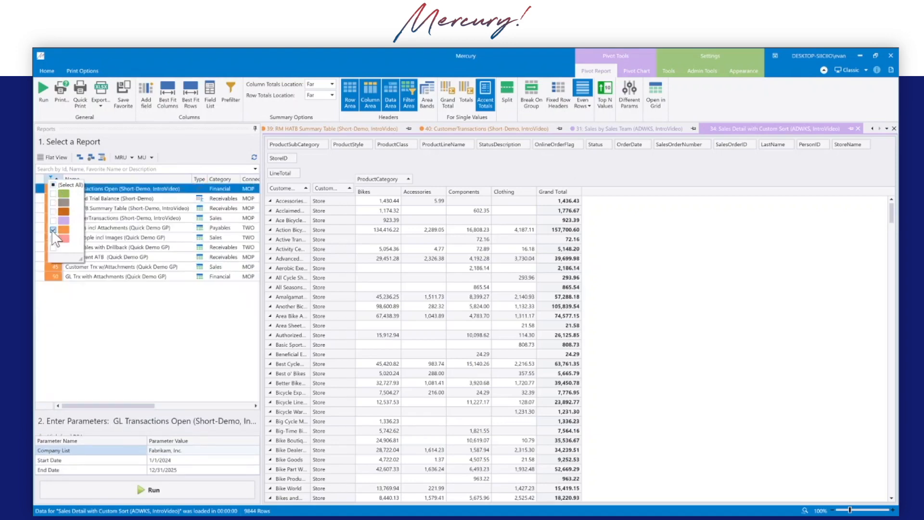
{"action": "left_click", "coordinate": [53, 229]}
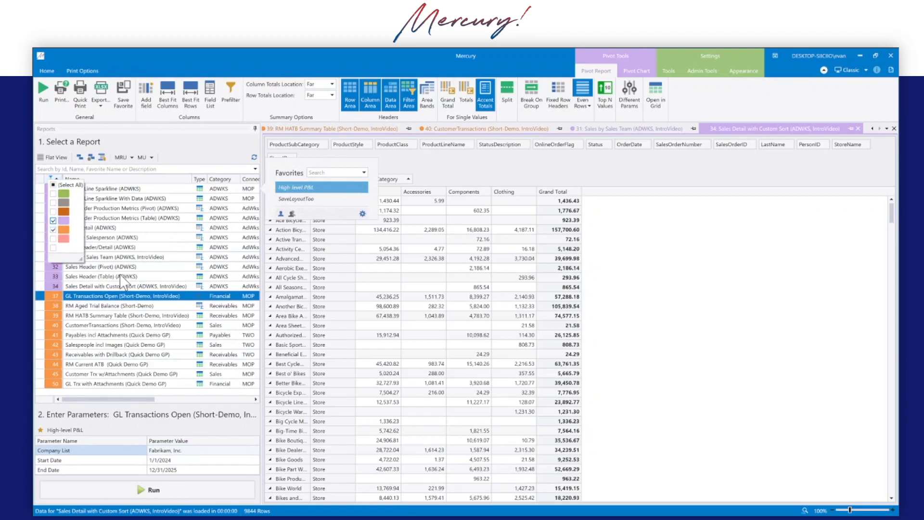
{"action": "left_click", "coordinate": [210, 158]}
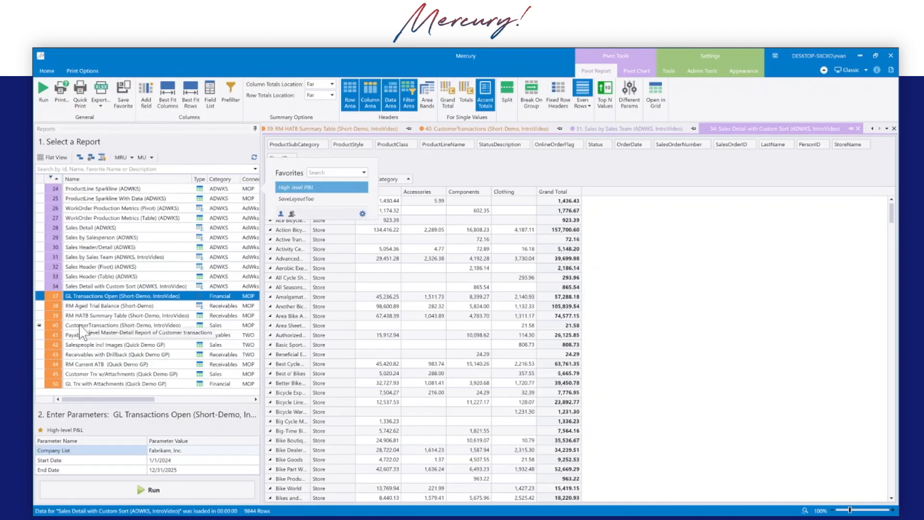
- Pin the RM HATB Summary Table (Short-Demo, IntroVideo) report to the start of the list and clear the color filter
{"action": "left_click", "coordinate": [41, 316]}
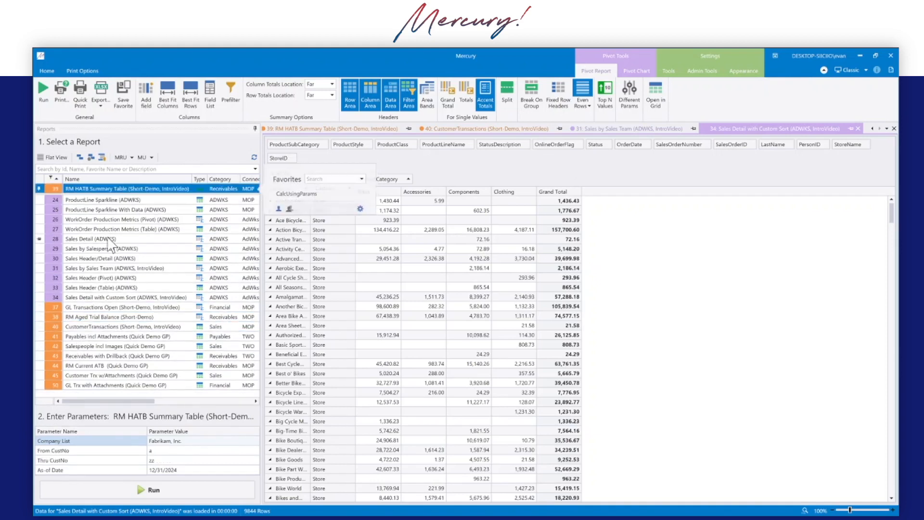
{"action": "left_click", "coordinate": [51, 177]}
{"action": "left_click", "coordinate": [54, 185]}
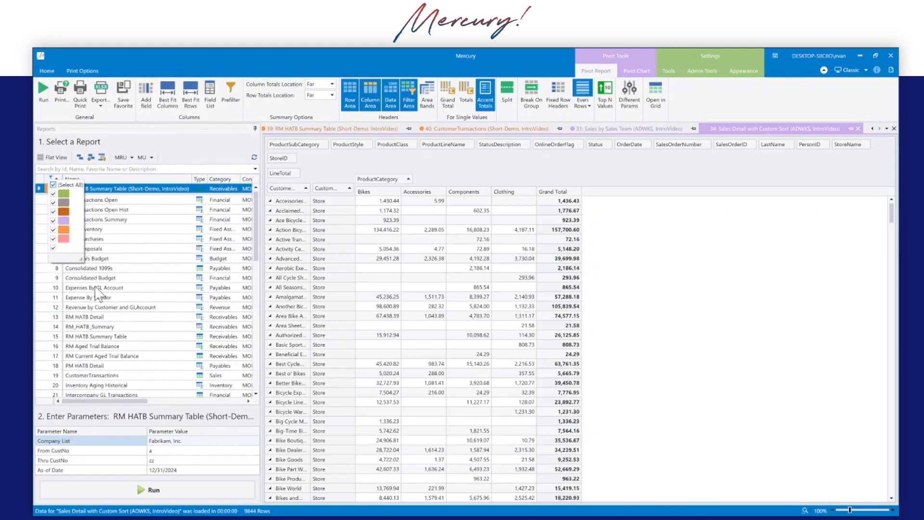
{"action": "left_click", "coordinate": [259, 210]}
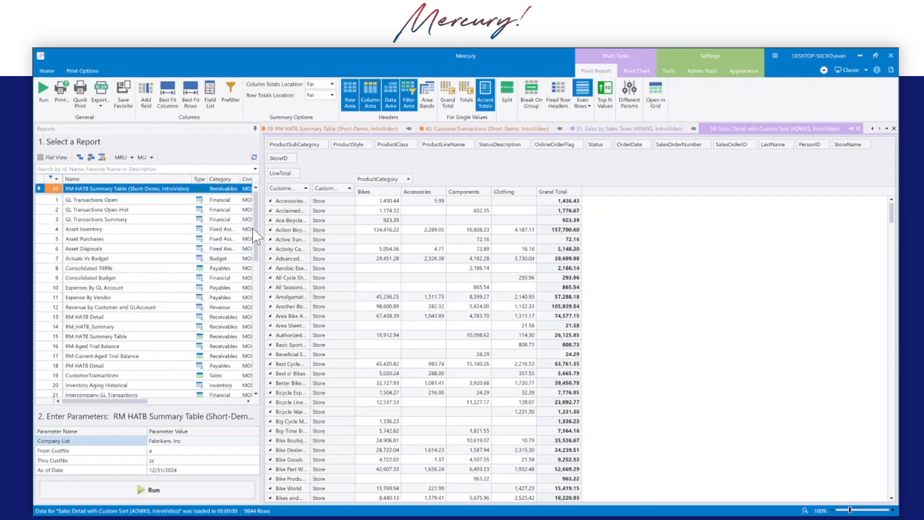
{"action": "mouse_move", "coordinate": [255, 234]}
{"action": "left_mouse_down"}
{"action": "mouse_move", "coordinate": [249, 316]}
{"action": "mouse_move", "coordinate": [245, 220]}
{"action": "left_mouse_up"}
- Start a new report in the report administration named "GL Demo by Year" with the description "Hight-level GL summary by acct-cat by year"
{"action": "left_click", "coordinate": [695, 74]}
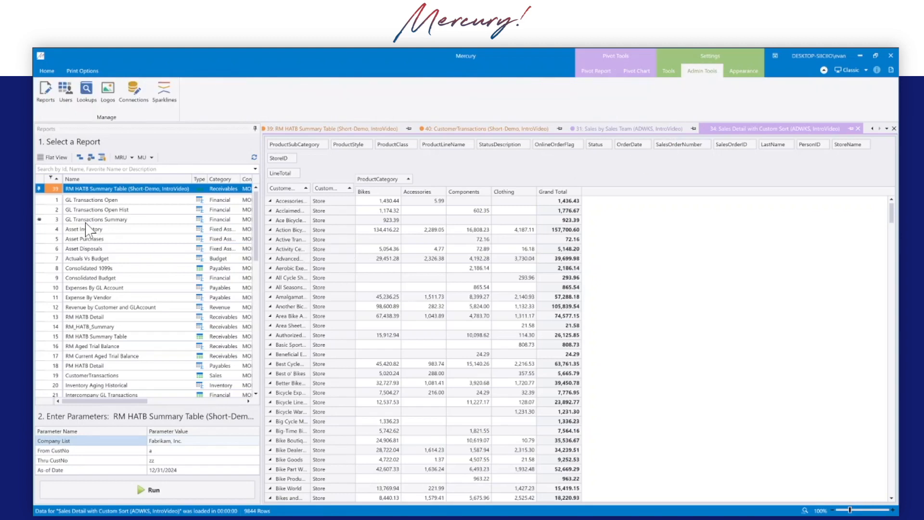
{"action": "left_click", "coordinate": [46, 93]}
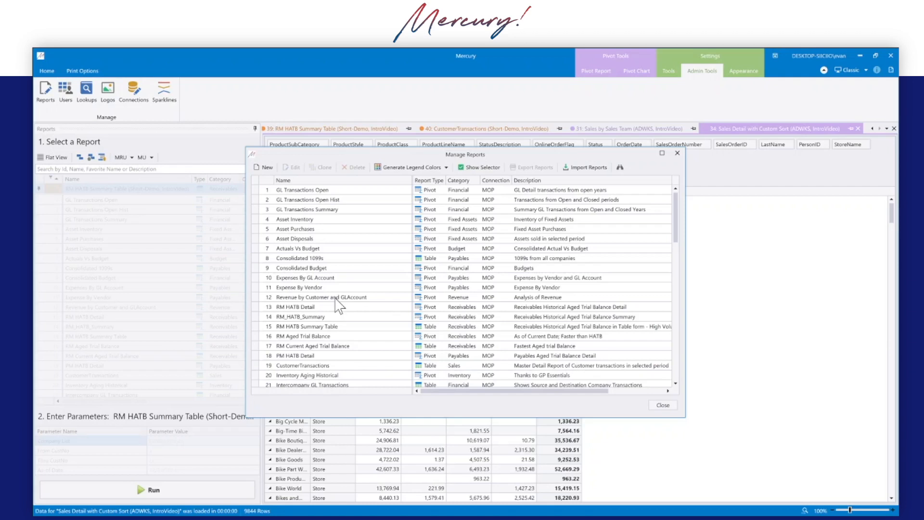
{"action": "left_click", "coordinate": [264, 168]}
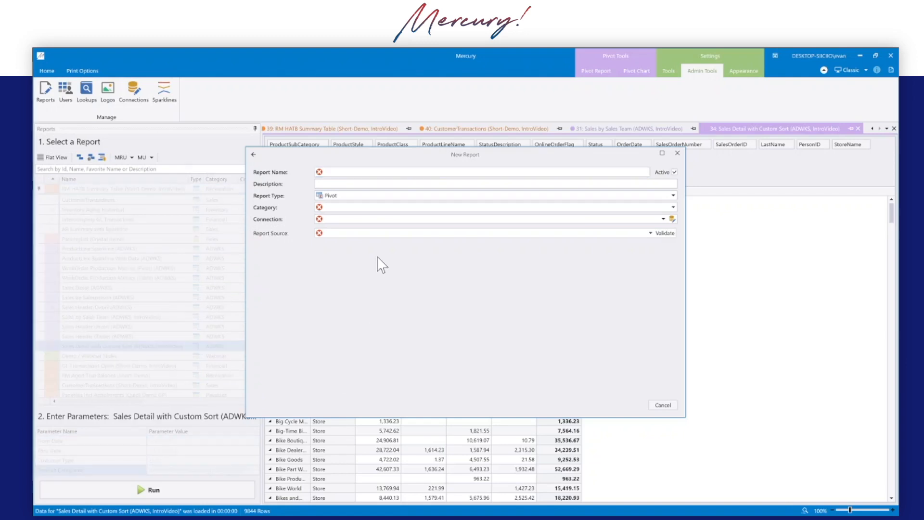
{"action": "left_click", "coordinate": [373, 172]}
{"action": "type", "text": "GL Demo"}
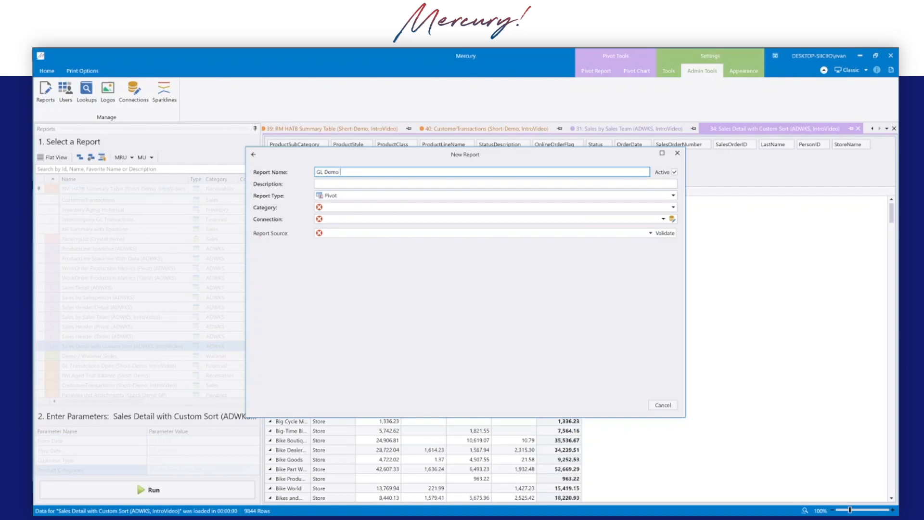
{"action": "type", "text": " by Year"}
{"action": "key", "text": "Tab"}
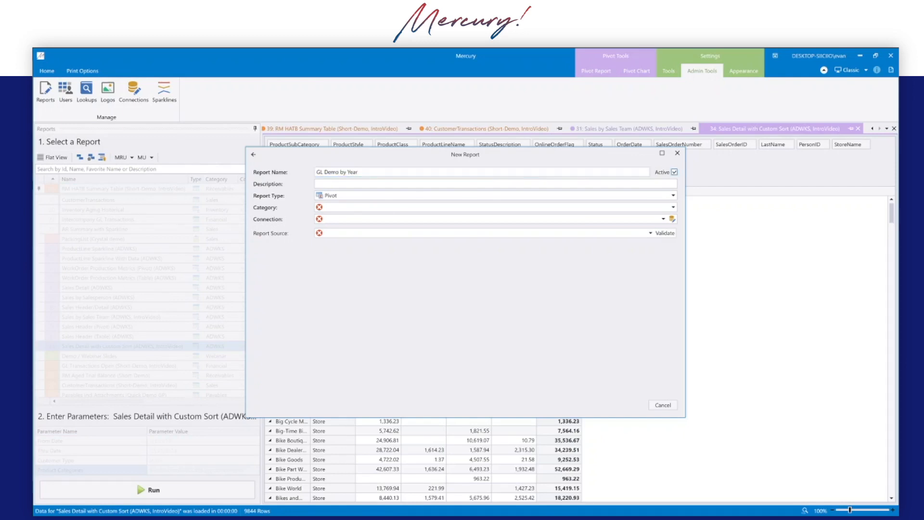
{"action": "key", "text": "Tab"}
{"action": "type", "text": "H"}
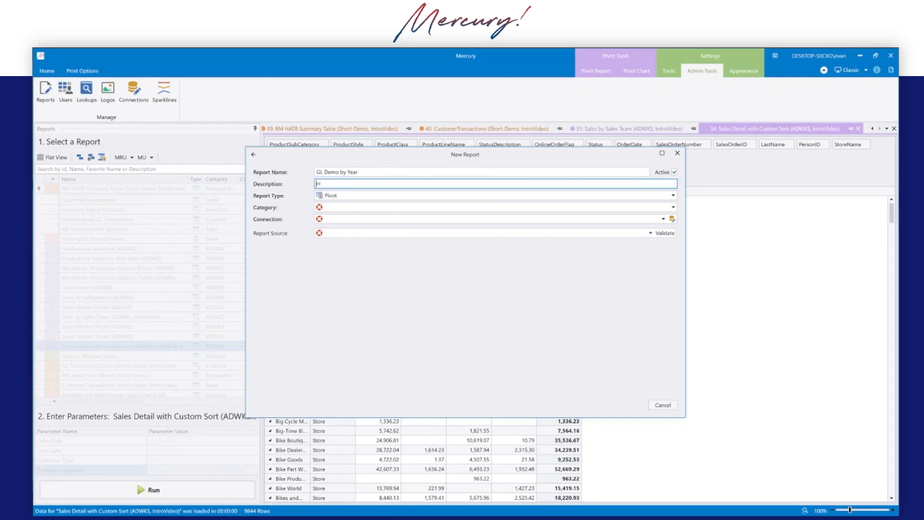
{"action": "type", "text": "ight-level GL summary by acct-cat by year"}
- Assign the new report to a new category DemoNewReport and set its connection to MOP
{"action": "left_click", "coordinate": [355, 208]}
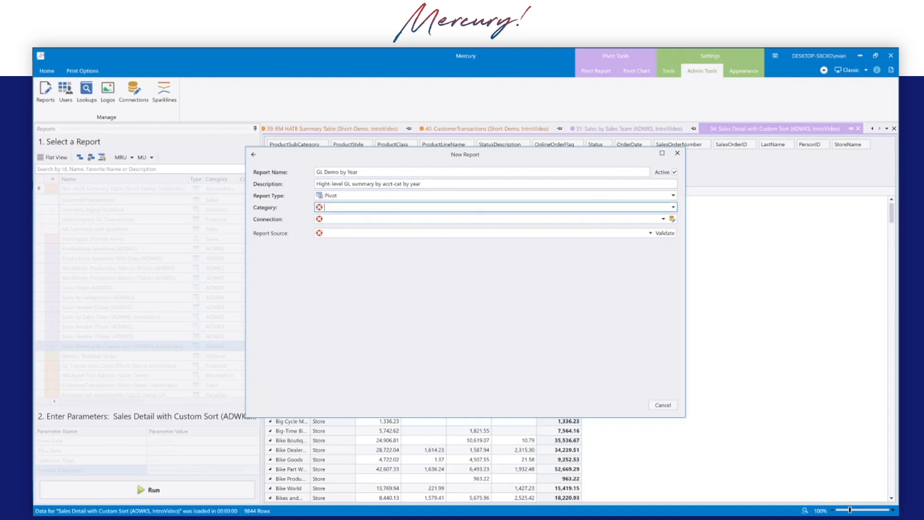
{"action": "left_click", "coordinate": [673, 207]}
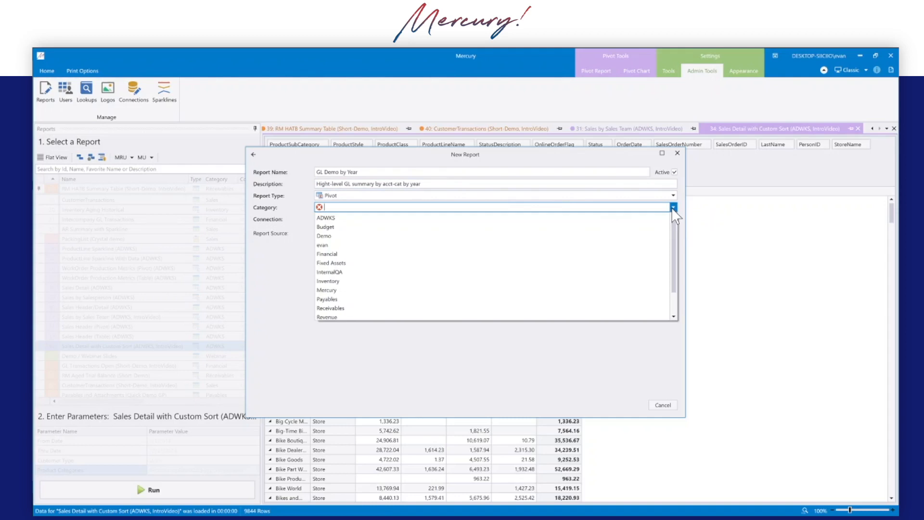
{"action": "left_click", "coordinate": [673, 208]}
{"action": "type", "text": "Demo"}
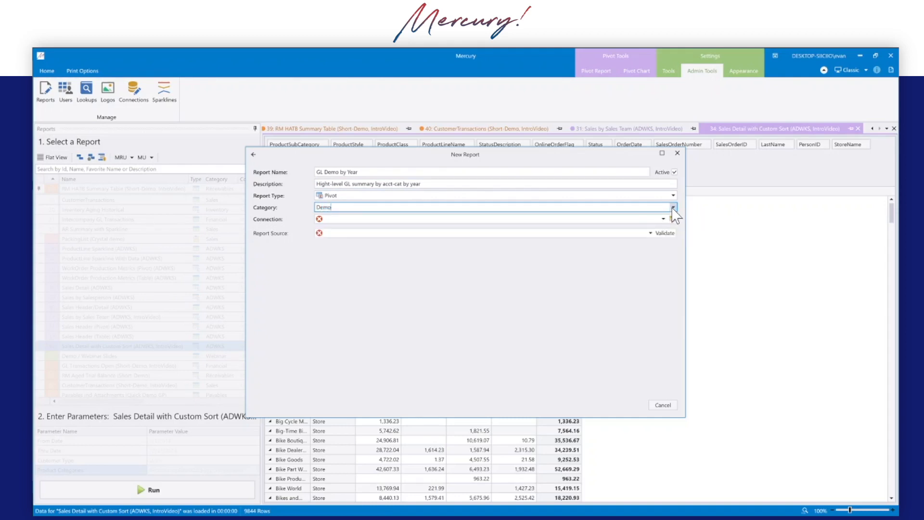
{"action": "type", "text": "NewReport"}
{"action": "left_click", "coordinate": [663, 219]}
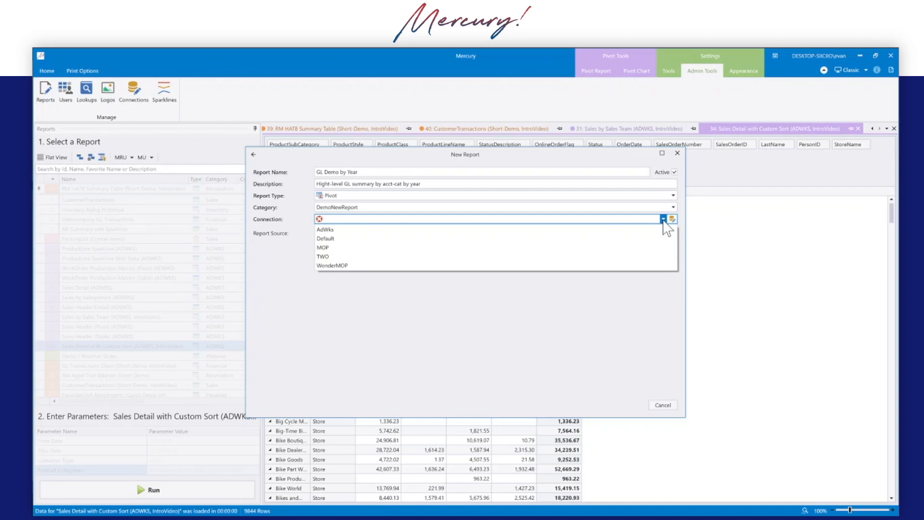
{"action": "left_click", "coordinate": [327, 248]}
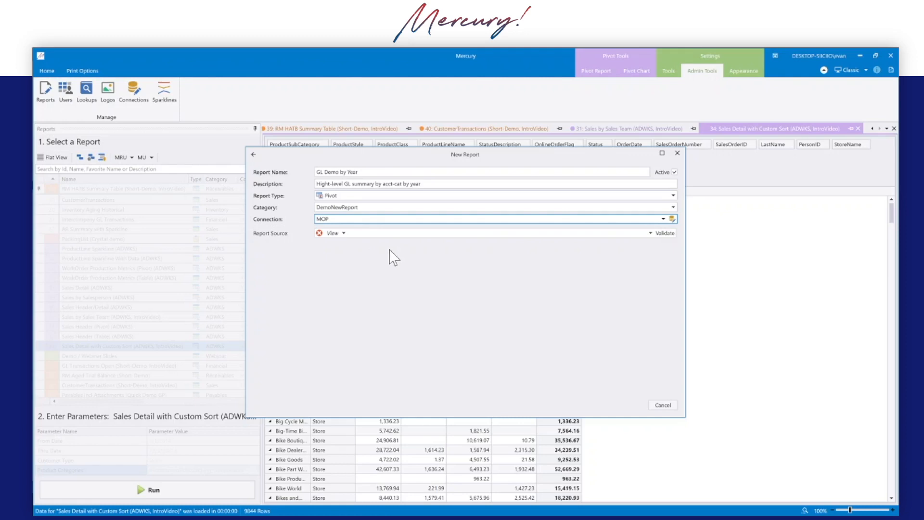
- Set the new report's source to the stored procedure dbo.GLTransactionsOpen
{"action": "left_click", "coordinate": [344, 234]}
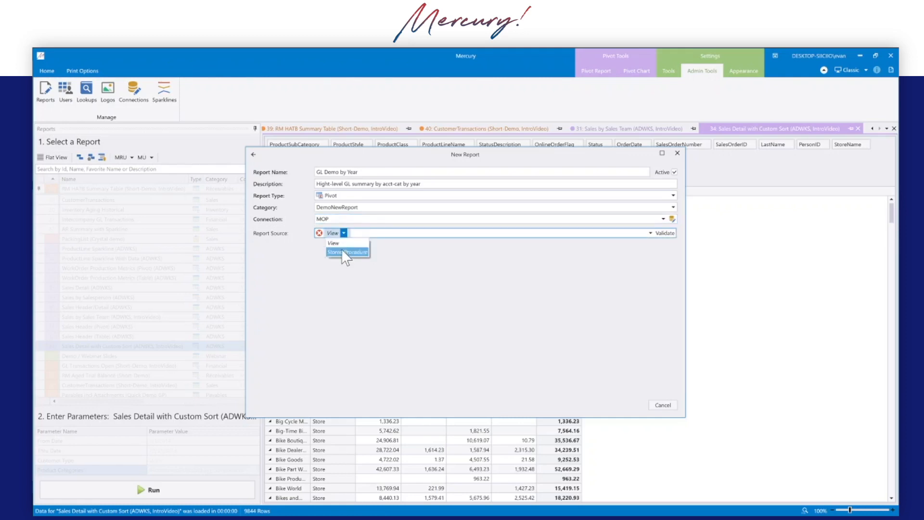
{"action": "left_click", "coordinate": [346, 252]}
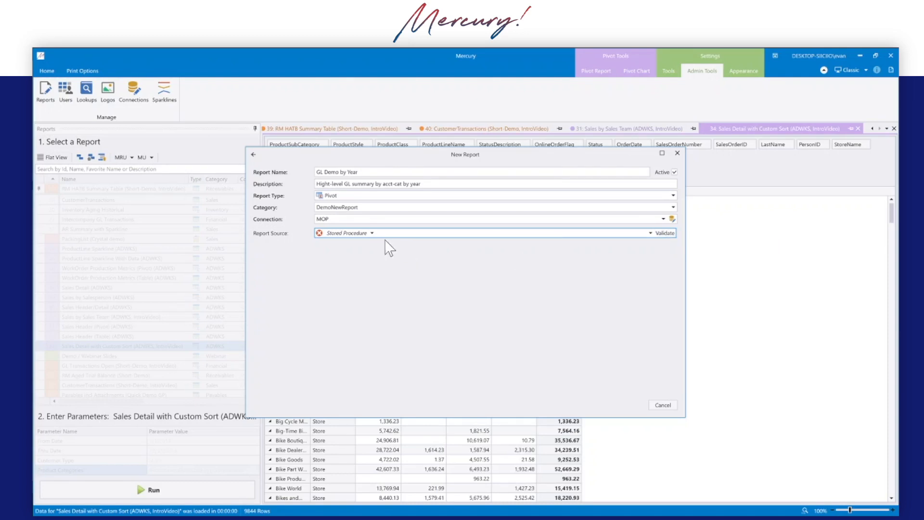
{"action": "left_click", "coordinate": [372, 233]}
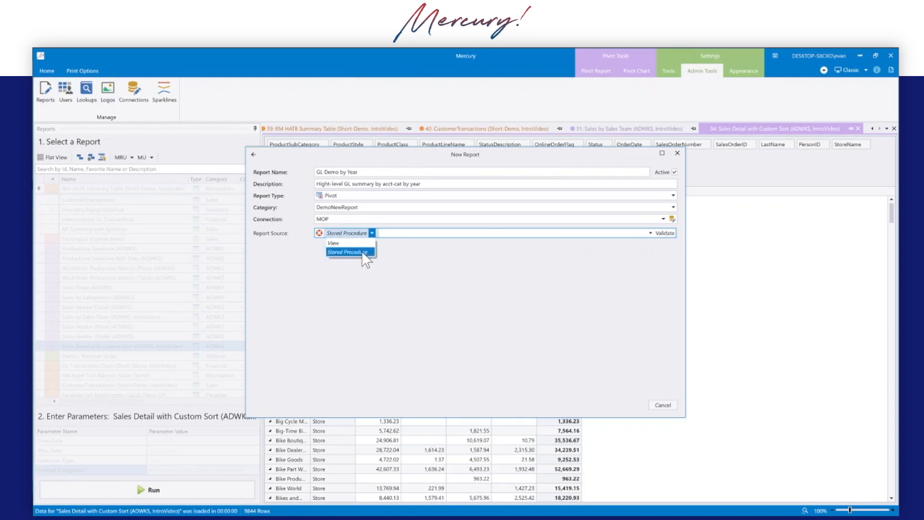
{"action": "left_click", "coordinate": [362, 251]}
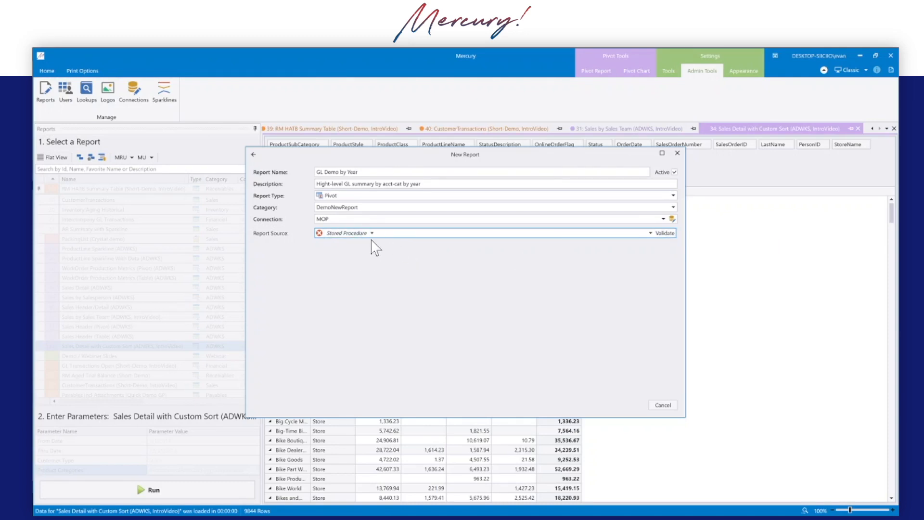
{"action": "left_click", "coordinate": [650, 233]}
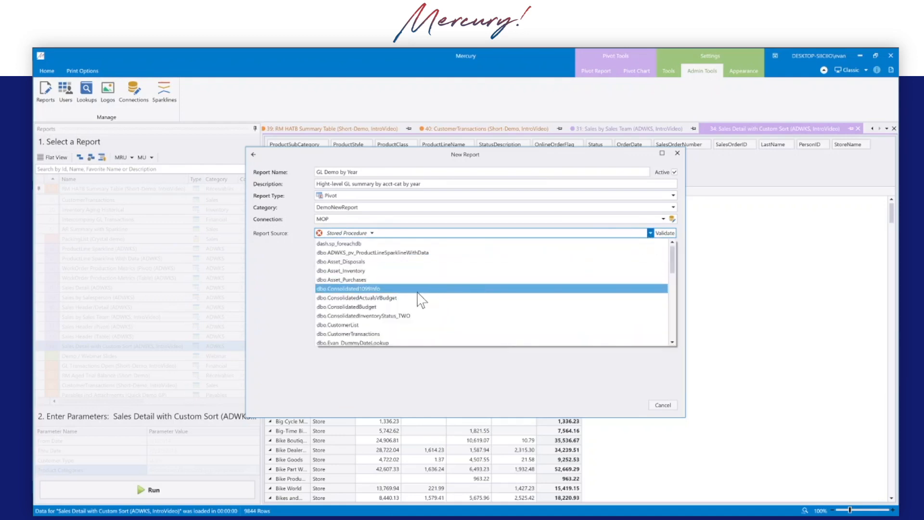
{"action": "scroll", "coordinate": [368, 325], "scroll_direction": "down", "scroll_amount": 3}
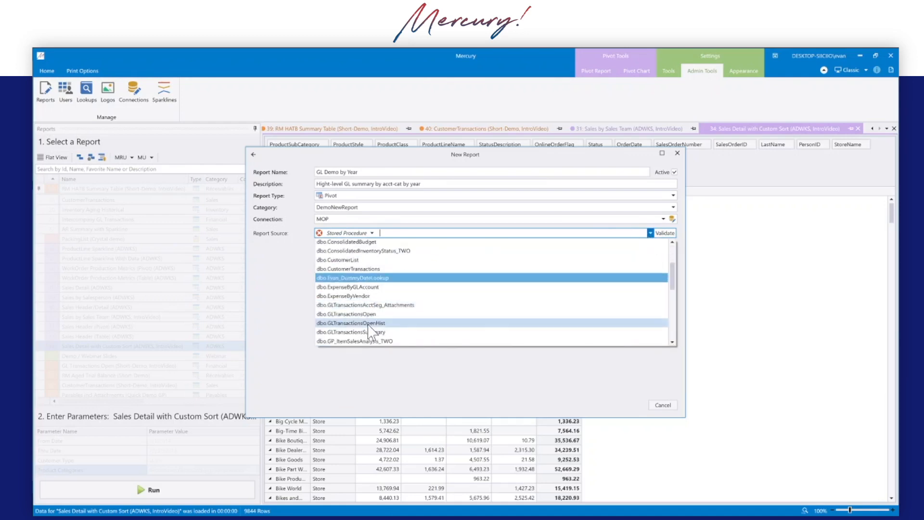
{"action": "scroll", "coordinate": [382, 327], "scroll_direction": "down", "scroll_amount": 2}
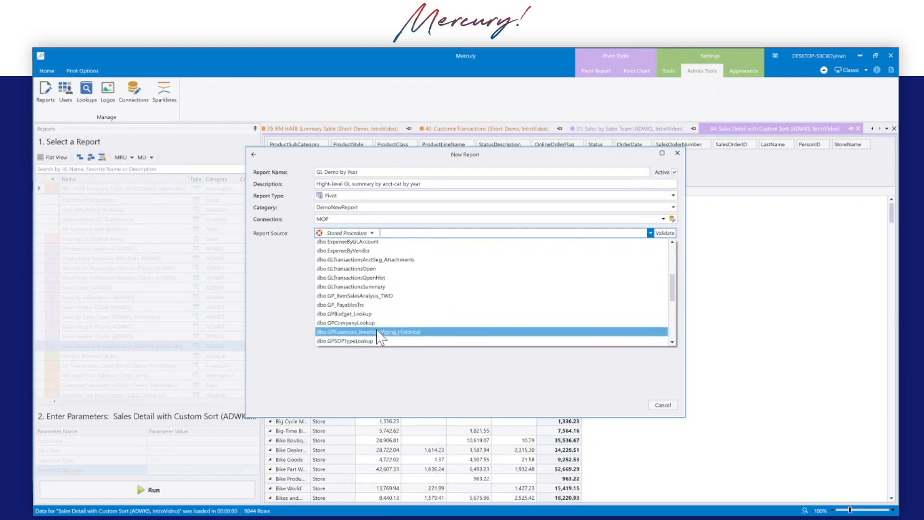
{"action": "left_click", "coordinate": [369, 269]}
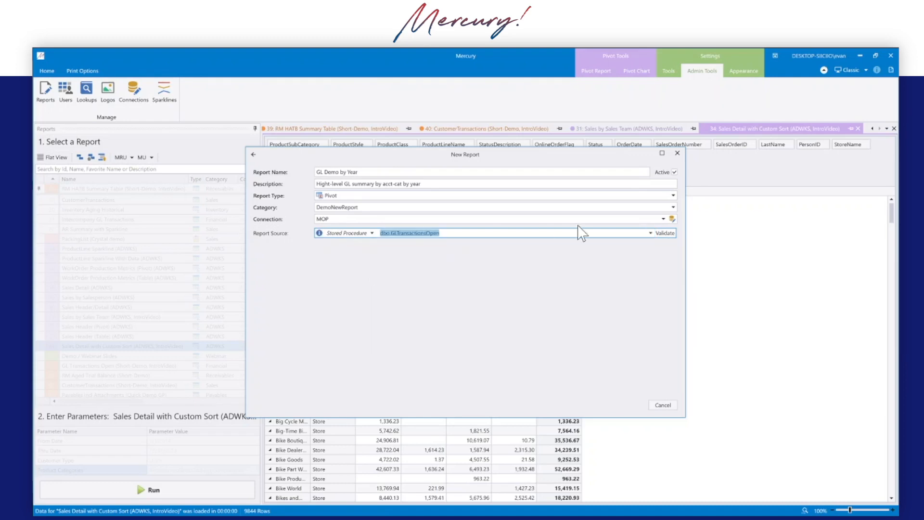
{"action": "left_click", "coordinate": [666, 234]}
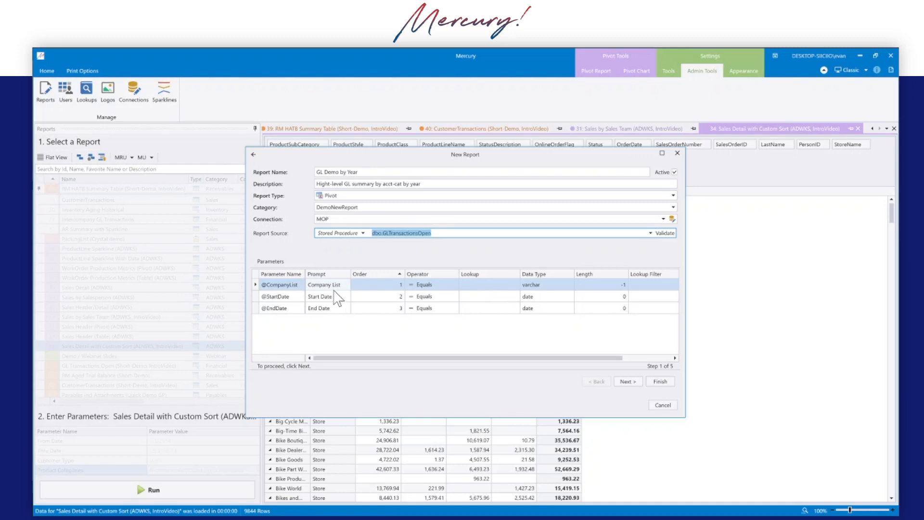
{"action": "left_click", "coordinate": [501, 287]}
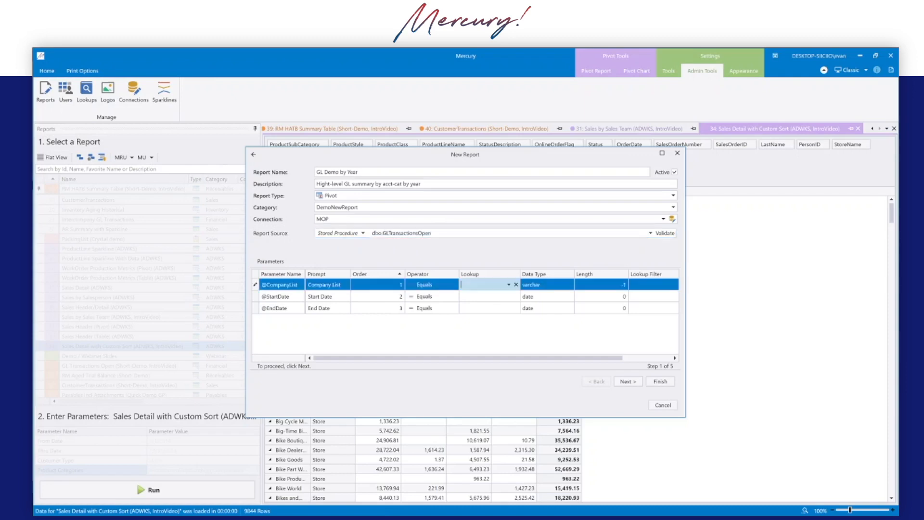
{"action": "left_click", "coordinate": [509, 285]}
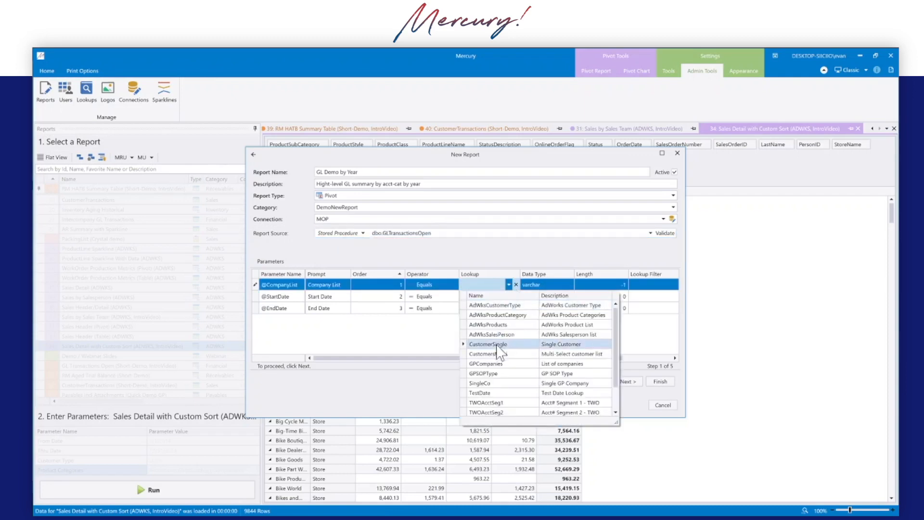
{"action": "left_click", "coordinate": [489, 366]}
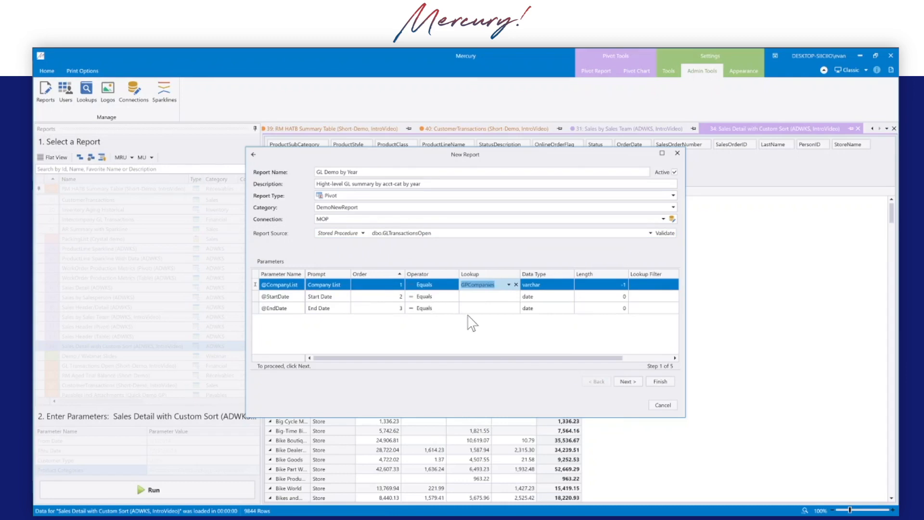
{"action": "left_click", "coordinate": [625, 381]}
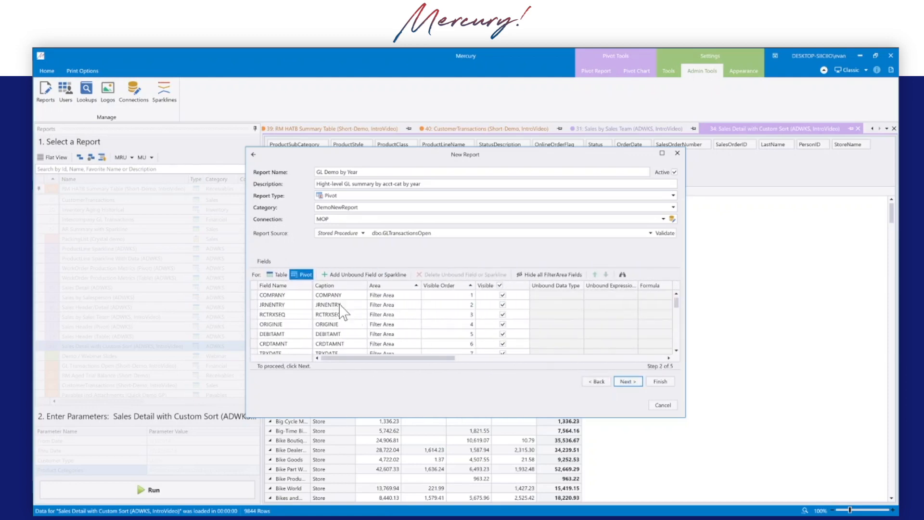
- Sort the pivot fields by field name and assign ACCATDSC to the Row Area
{"action": "left_click", "coordinate": [273, 285]}
{"action": "scroll", "coordinate": [347, 317], "scroll_direction": "up", "scroll_amount": 1}
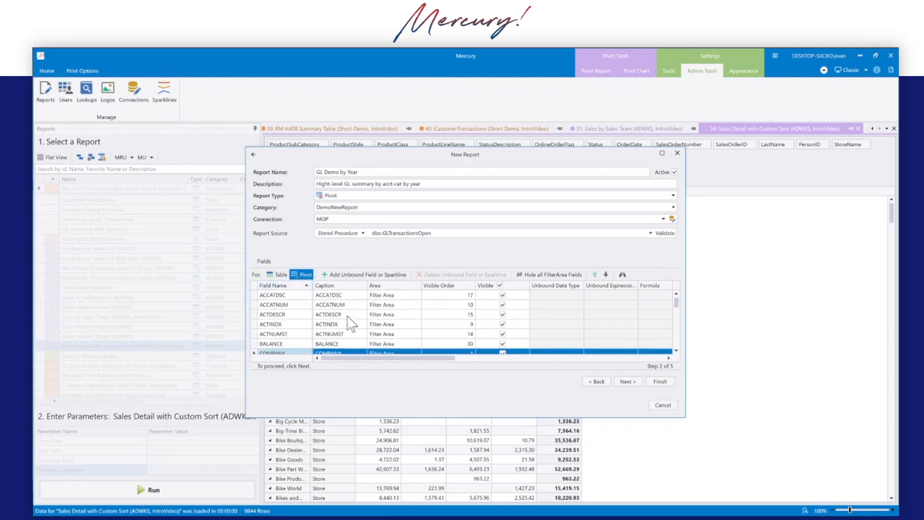
{"action": "left_click", "coordinate": [285, 295]}
{"action": "left_click", "coordinate": [403, 300]}
{"action": "left_click", "coordinate": [404, 300]}
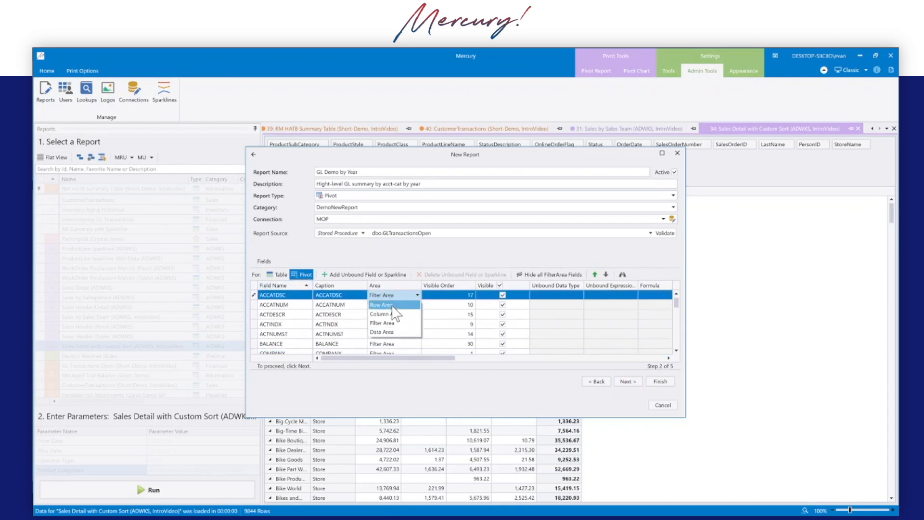
{"action": "left_click", "coordinate": [396, 314]}
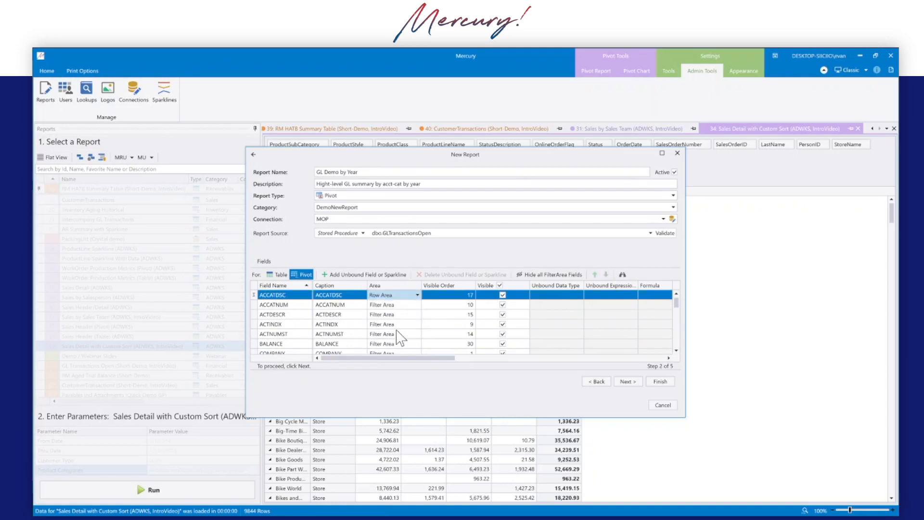
- Assign the BALANCE field to the Data Area
{"action": "left_click", "coordinate": [290, 344]}
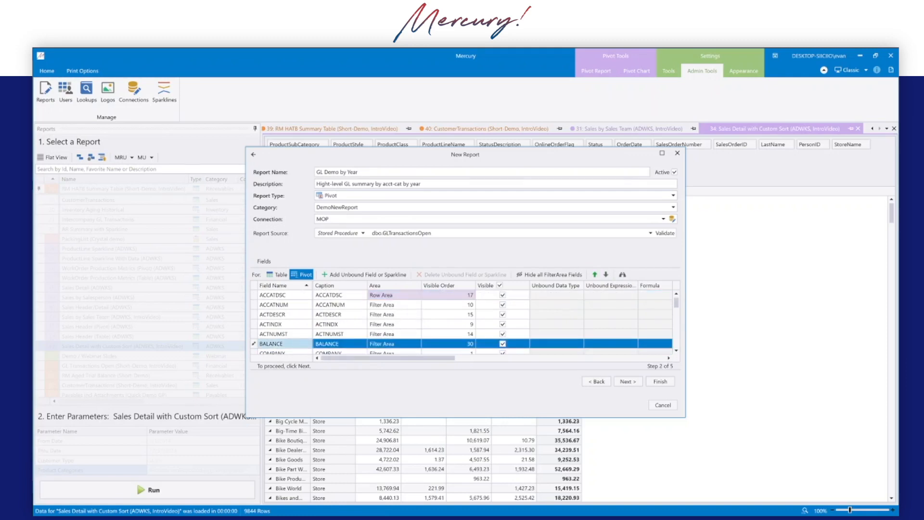
{"action": "left_click", "coordinate": [395, 345]}
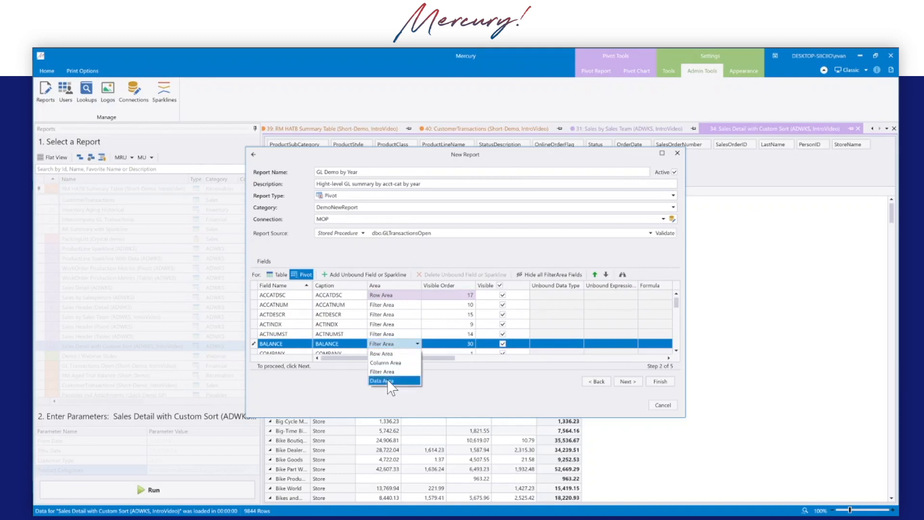
{"action": "left_click", "coordinate": [389, 381]}
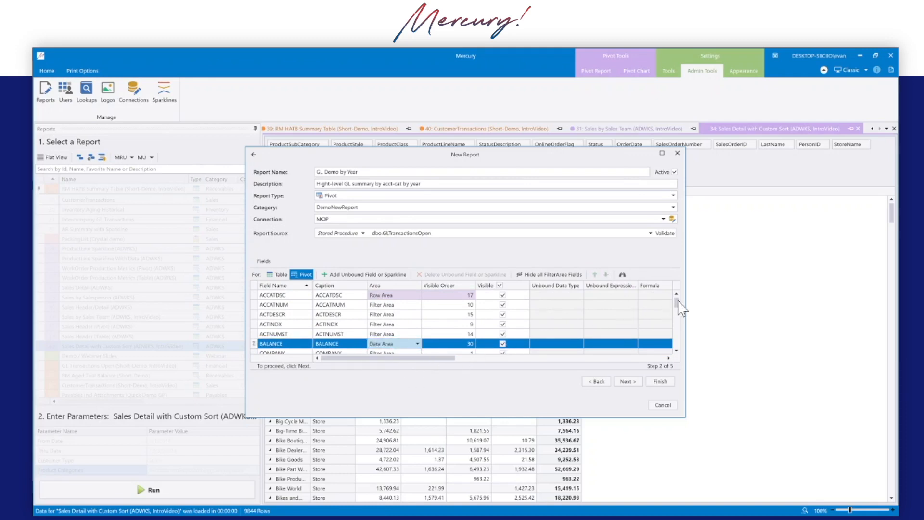
- Assign the YEAR1 field to the Column Area and proceed past the field setup
{"action": "left_click_drag", "start_coordinate": [676, 304], "coordinate": [673, 350]}
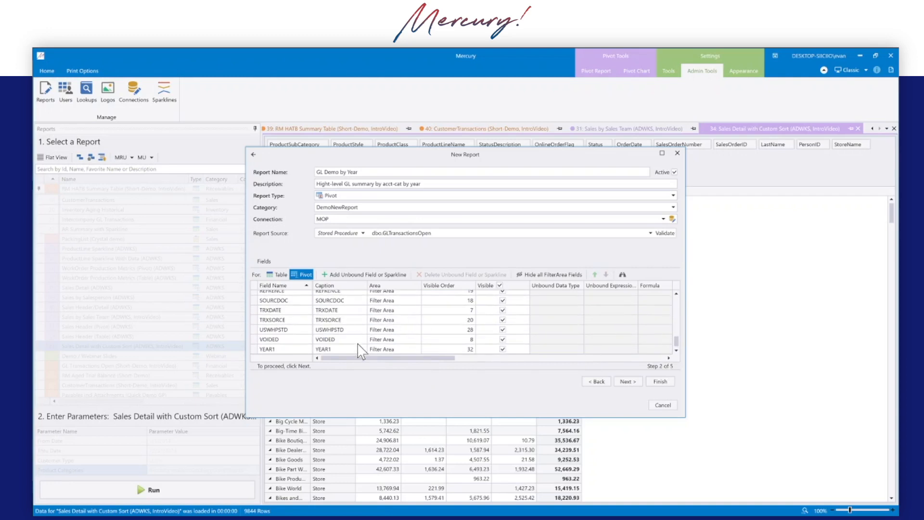
{"action": "left_click", "coordinate": [376, 349]}
{"action": "left_click", "coordinate": [385, 349]}
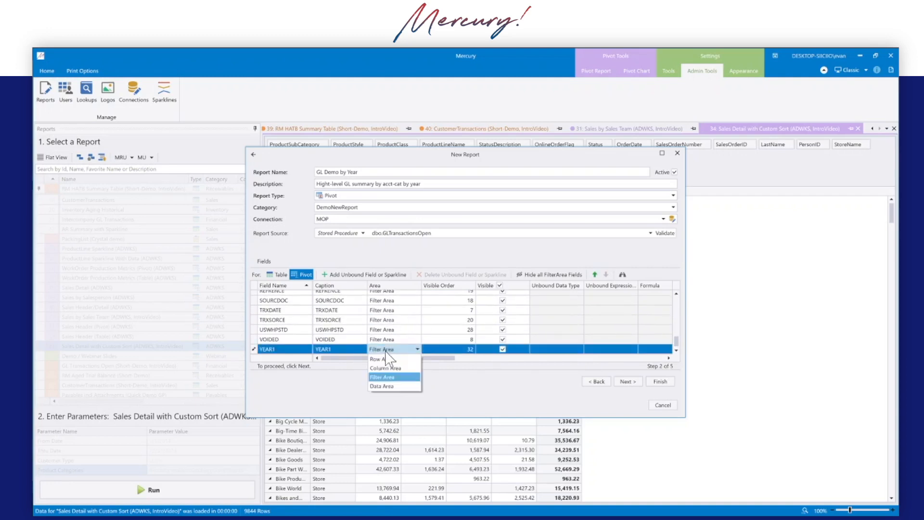
{"action": "left_click", "coordinate": [386, 367]}
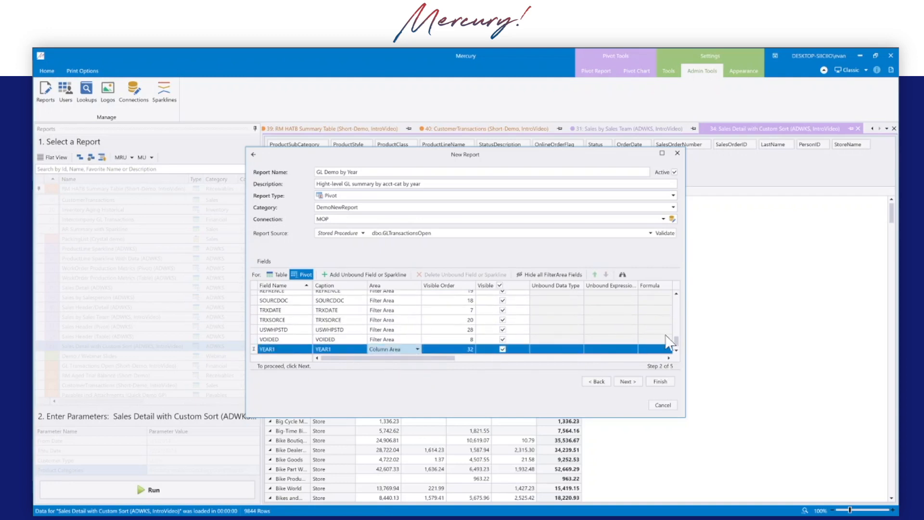
{"action": "mouse_move", "coordinate": [675, 342]}
{"action": "left_mouse_down"}
{"action": "mouse_move", "coordinate": [675, 301]}
{"action": "mouse_move", "coordinate": [668, 348]}
{"action": "left_mouse_up"}
{"action": "left_click", "coordinate": [627, 383]}
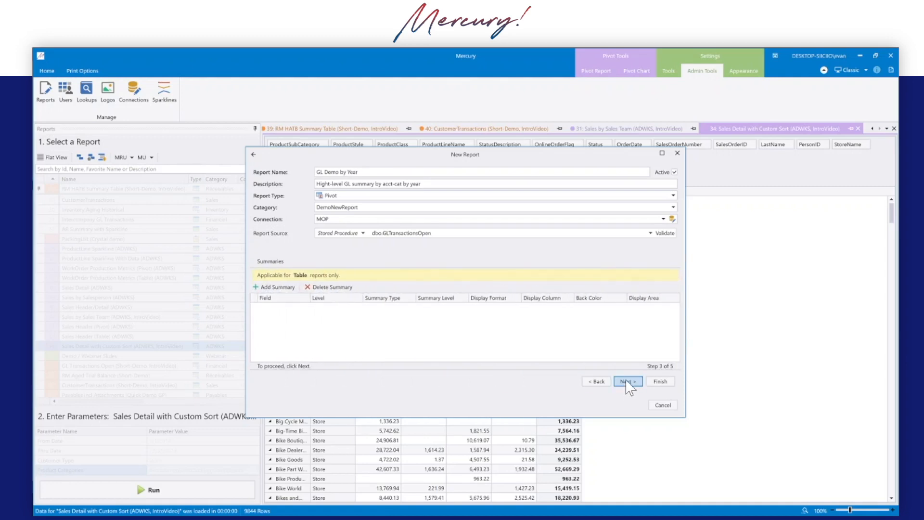
- Allow all users access to the new report, finish creating it and close the report administration
{"action": "left_click", "coordinate": [626, 382]}
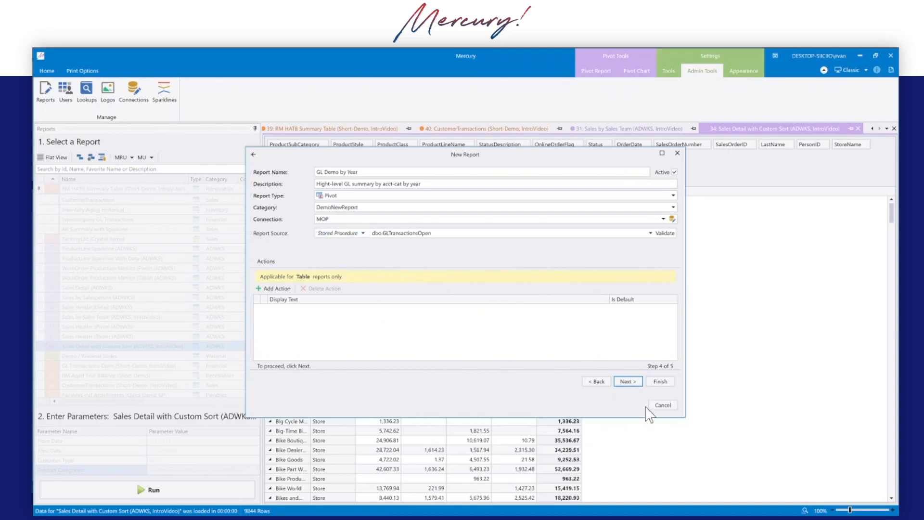
{"action": "left_click", "coordinate": [629, 384]}
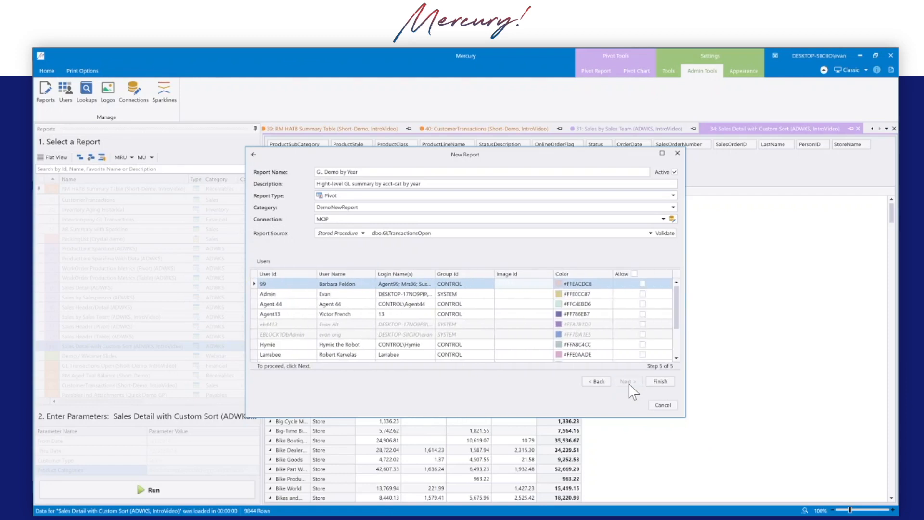
{"action": "left_click", "coordinate": [634, 274]}
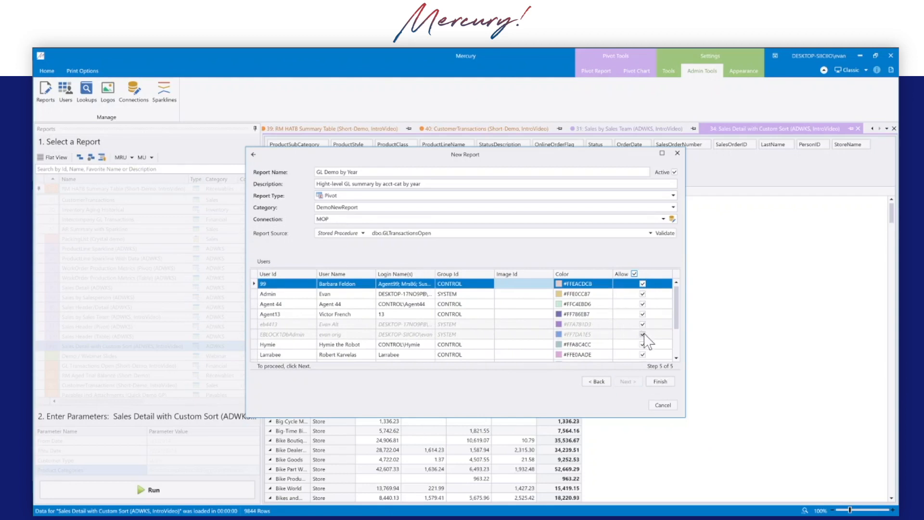
{"action": "left_click", "coordinate": [660, 381]}
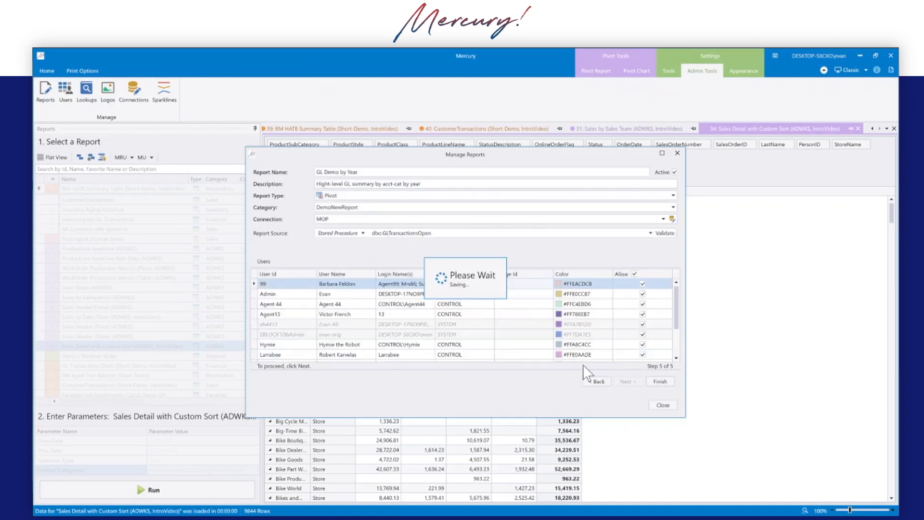
{"action": "left_click", "coordinate": [310, 375]}
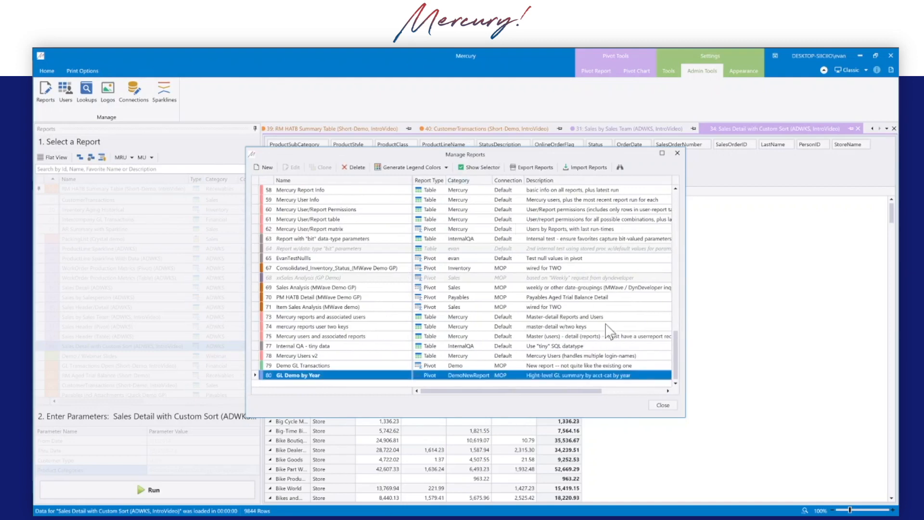
{"action": "left_click", "coordinate": [663, 405]}
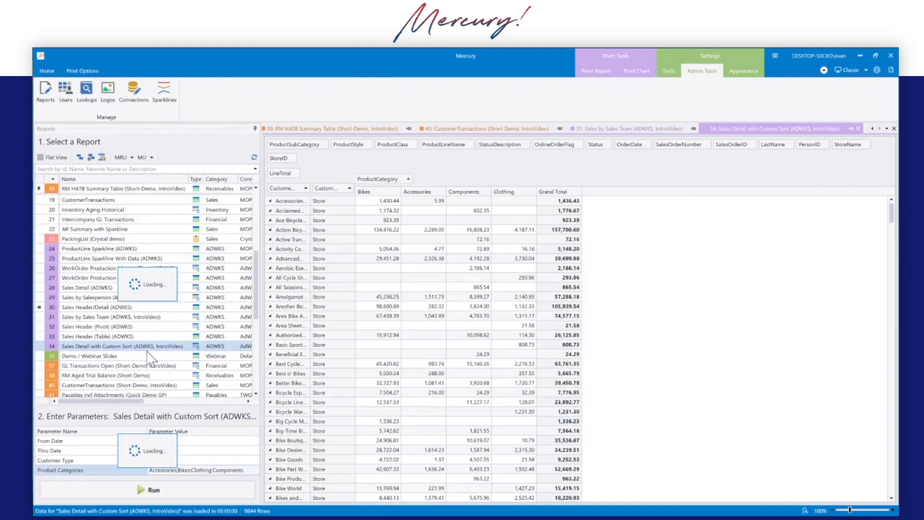
- Select GL Demo by Year in the report list and set its Company List parameter to Fabrikam, Inc
{"action": "scroll", "coordinate": [153, 370], "scroll_direction": "down", "scroll_amount": 7}
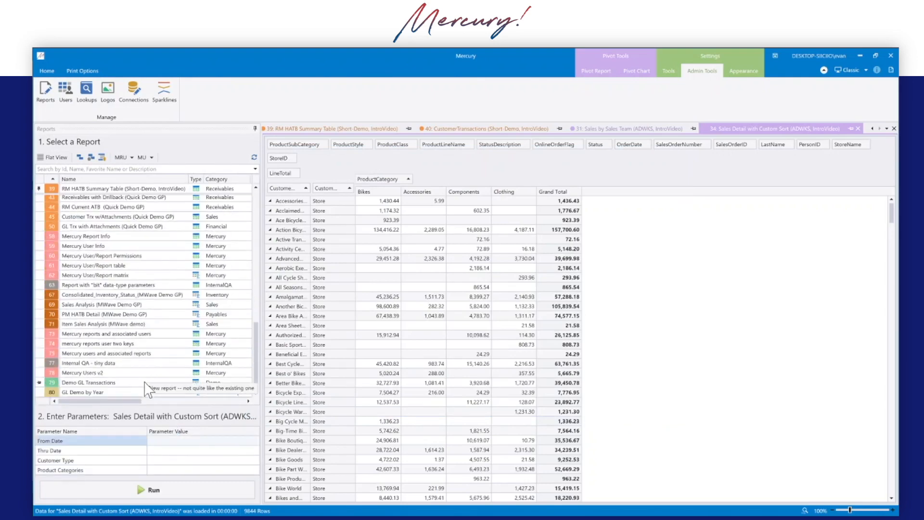
{"action": "left_click", "coordinate": [107, 393]}
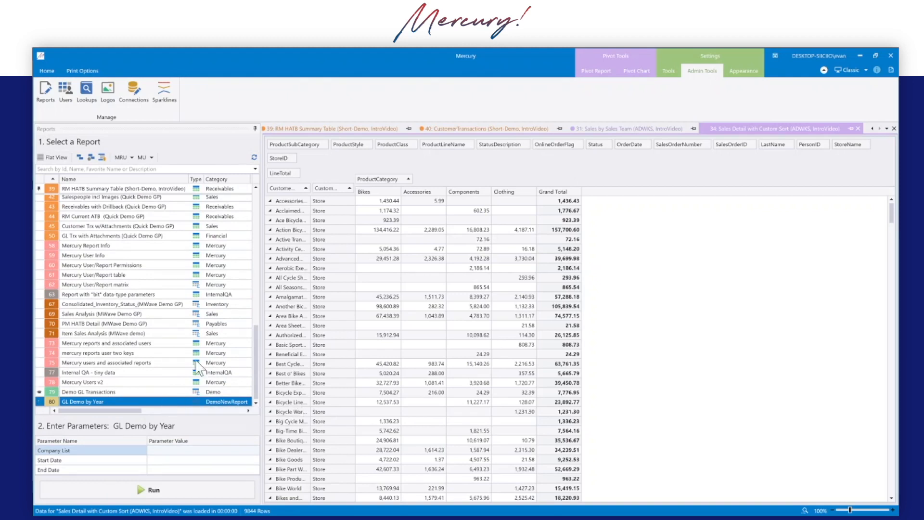
{"action": "left_click", "coordinate": [254, 158]}
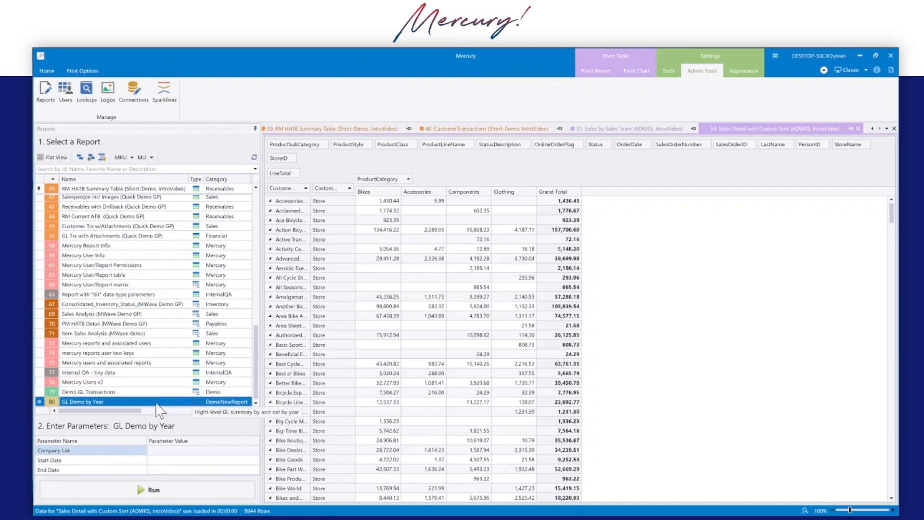
{"action": "left_click", "coordinate": [167, 451]}
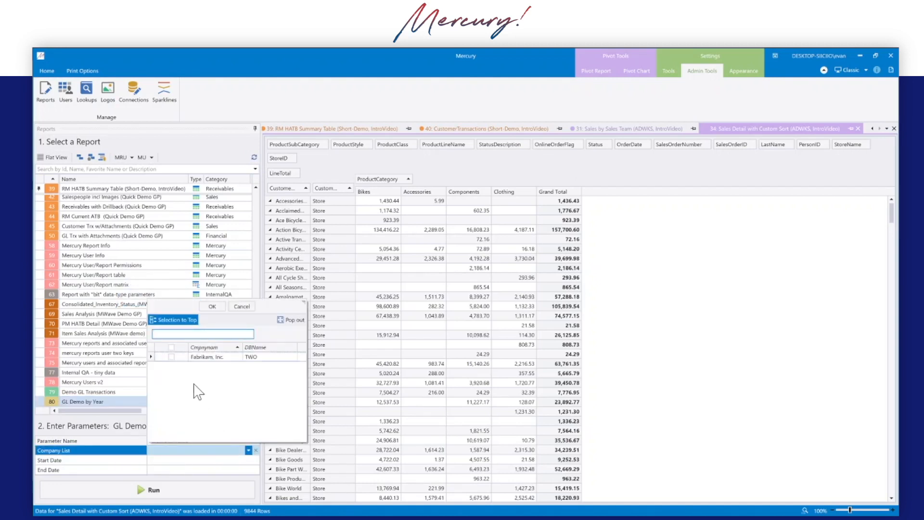
{"action": "left_click", "coordinate": [172, 357]}
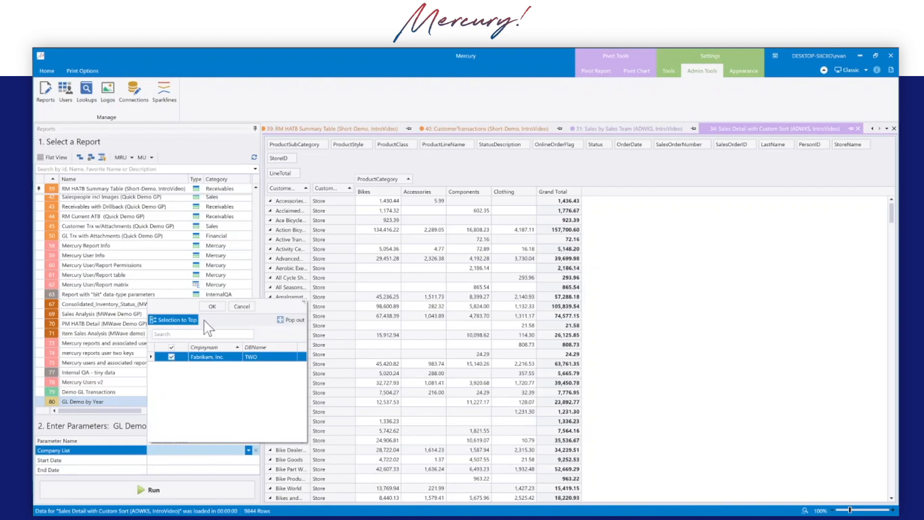
{"action": "left_click", "coordinate": [212, 306]}
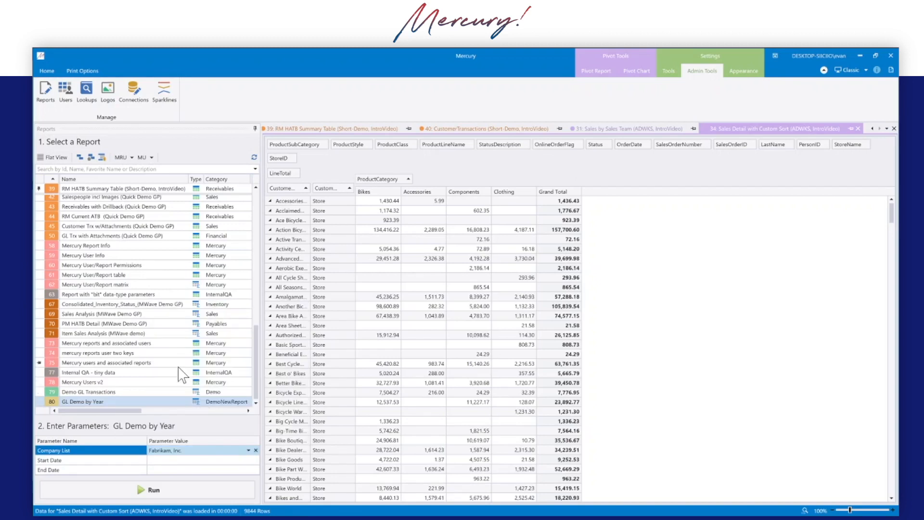
- Run GL Demo by Year with Start Date 1/1/2024 and End Date 12/31/2024
{"action": "left_click", "coordinate": [173, 460]}
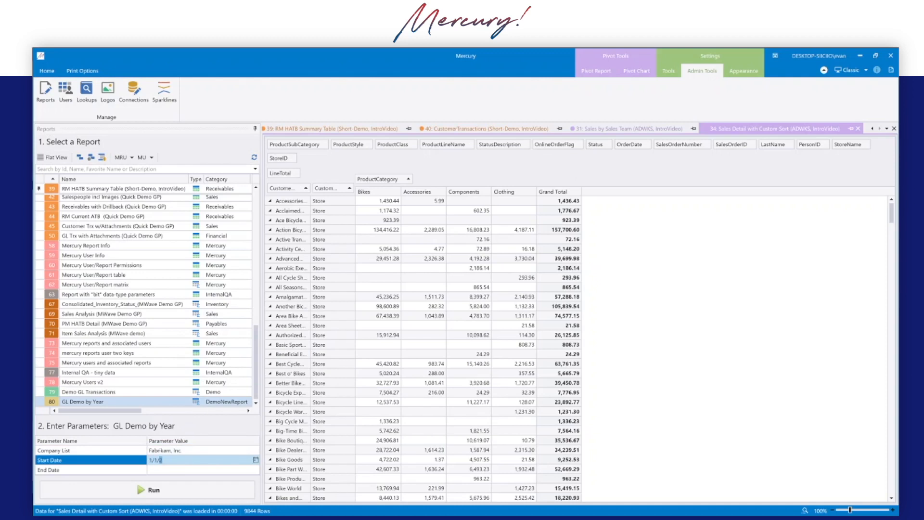
{"action": "key", "text": "Tab"}
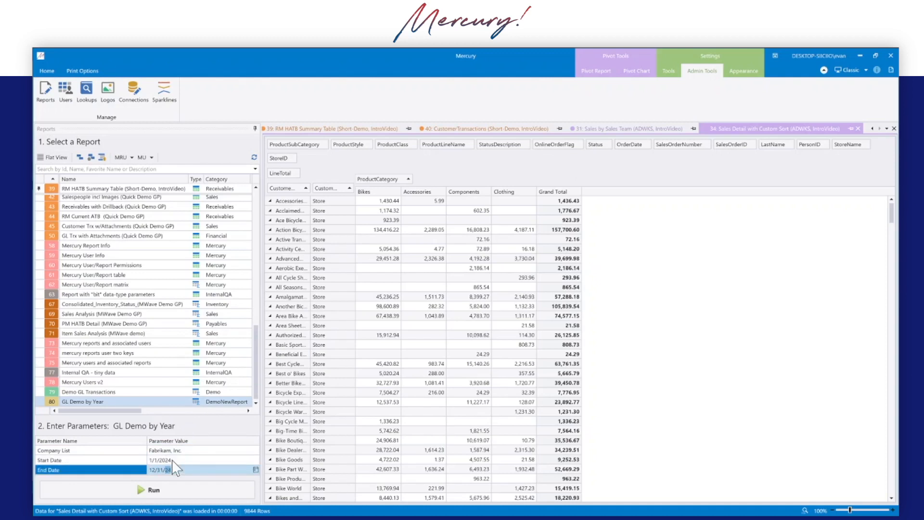
{"action": "left_click", "coordinate": [205, 490]}
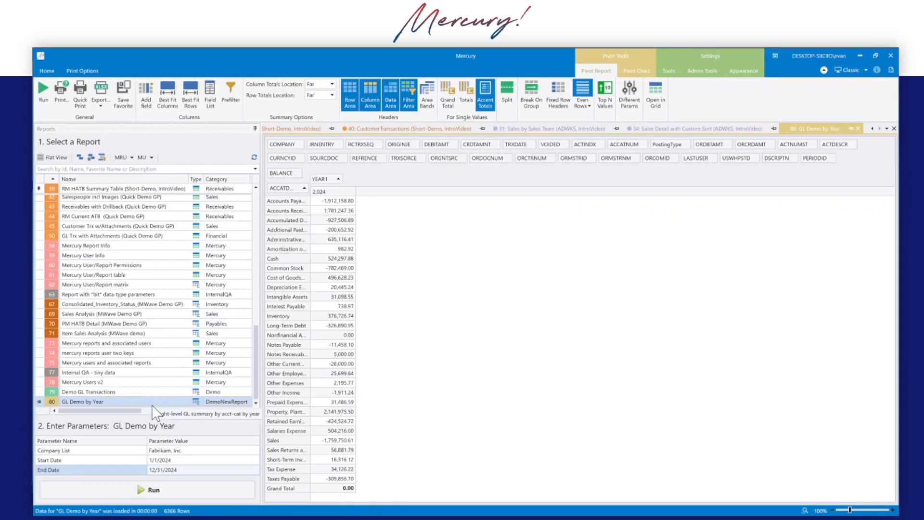
- Edit the GL Demo by Year report definition to replace the YEAR1 field's format string, and save the report
{"action": "right_click", "coordinate": [155, 403]}
{"action": "left_click", "coordinate": [169, 411]}
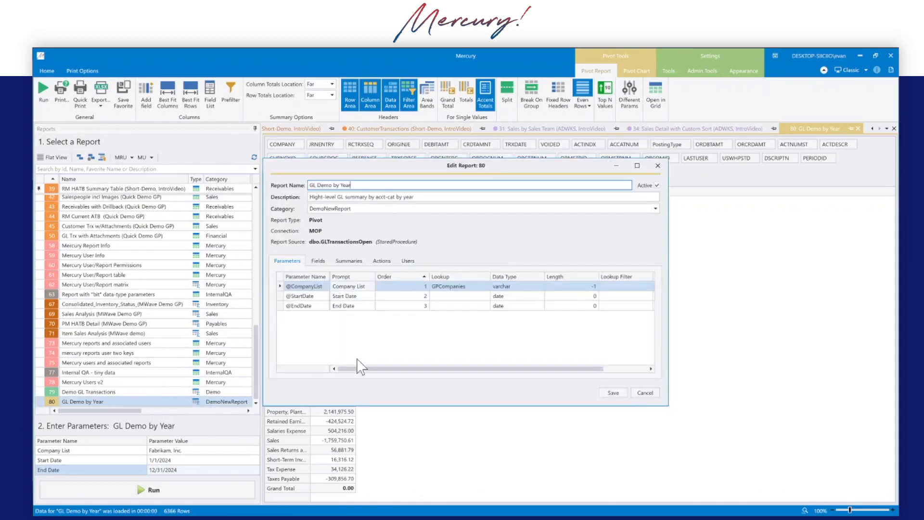
{"action": "left_click", "coordinate": [319, 261]}
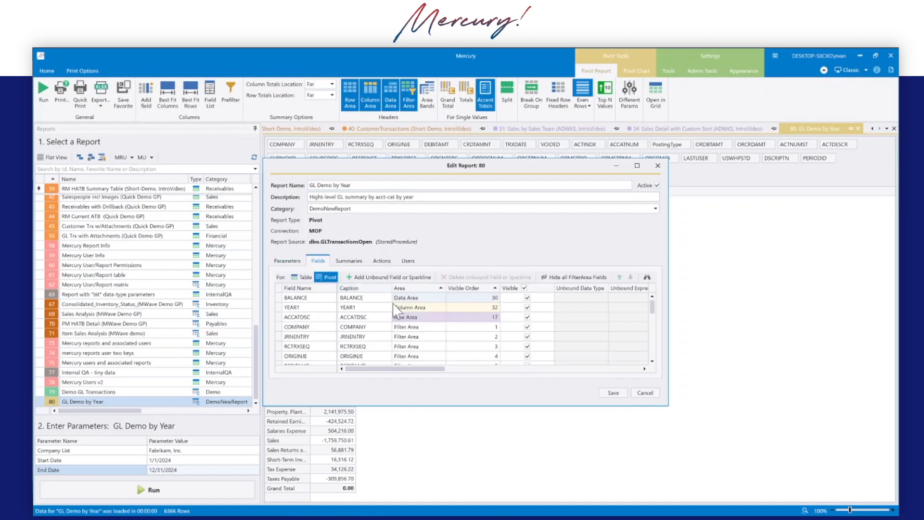
{"action": "left_click", "coordinate": [580, 309]}
{"action": "left_click_drag", "start_coordinate": [382, 368], "coordinate": [450, 371]}
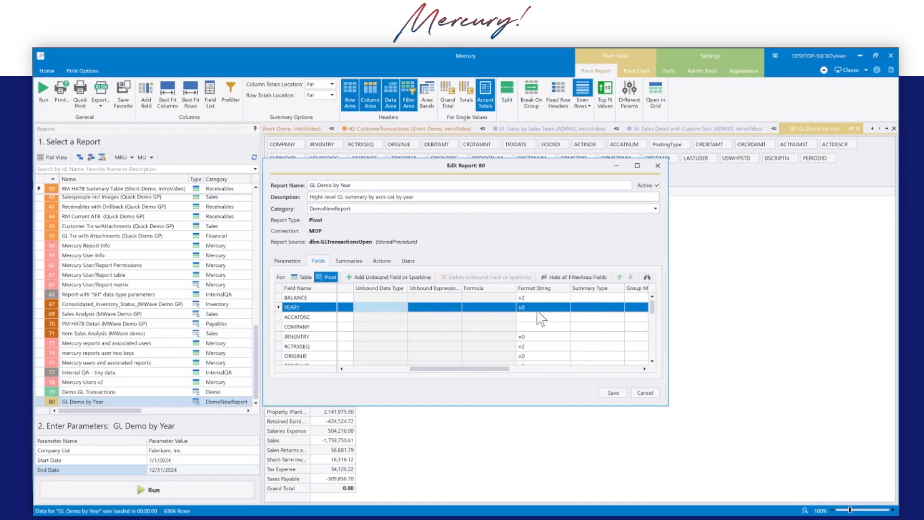
{"action": "left_click", "coordinate": [523, 307]}
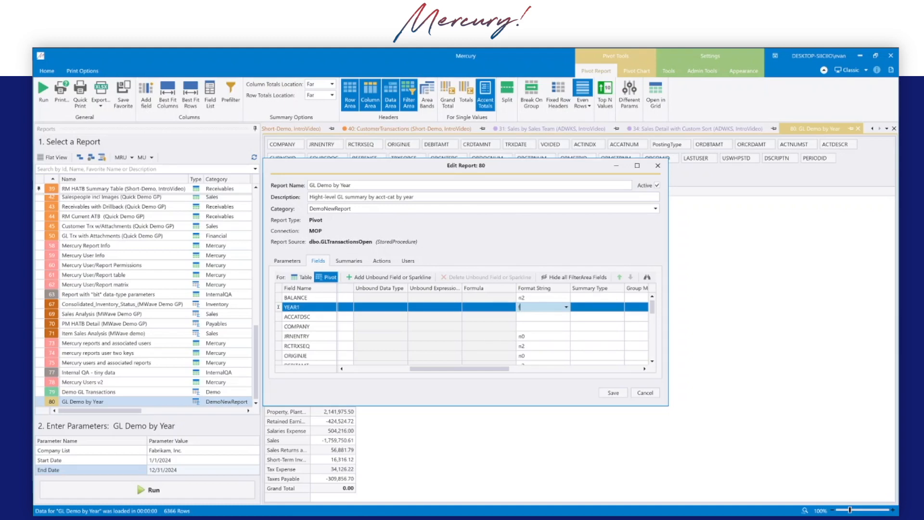
{"action": "left_click", "coordinate": [613, 393]}
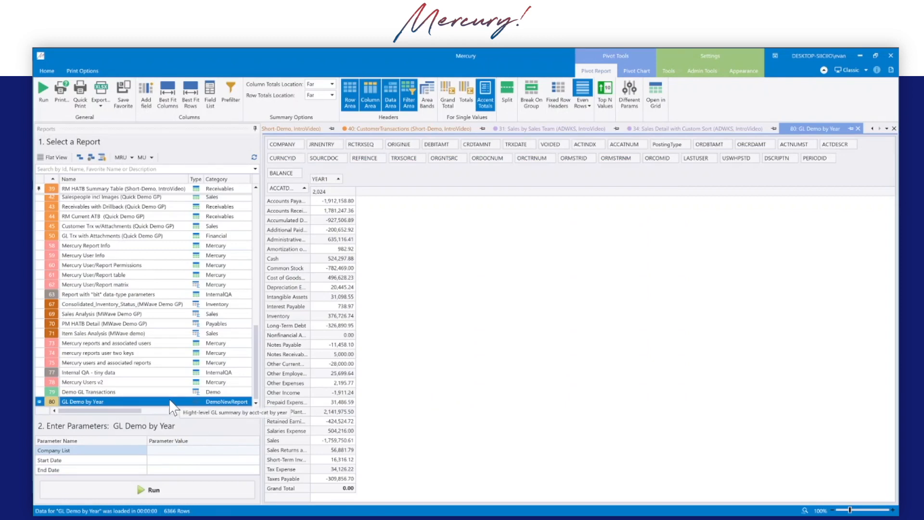
- Run GL Demo by Year for Fabrikam, Inc. with Start Date 1/1/2024 and End Date 12/31/2025
{"action": "left_click", "coordinate": [172, 453]}
{"action": "left_click", "coordinate": [172, 357]}
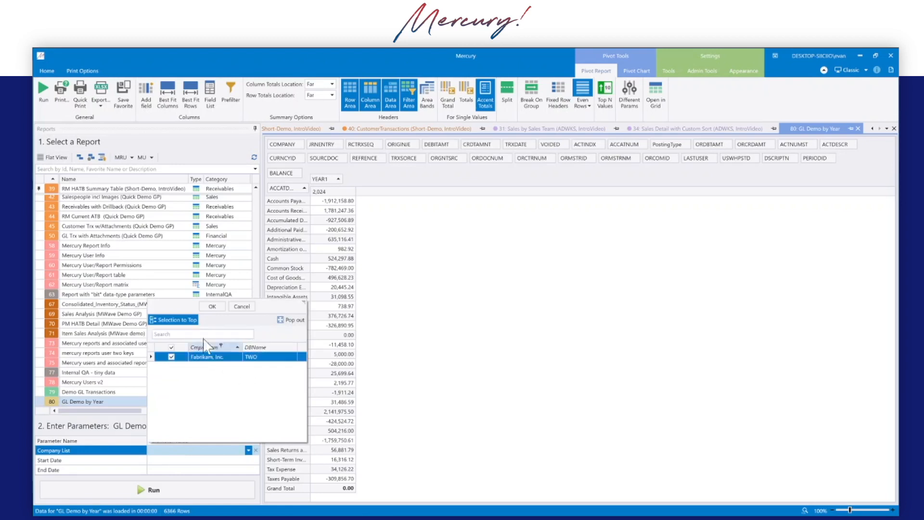
{"action": "left_click", "coordinate": [212, 306]}
{"action": "left_click", "coordinate": [190, 460]}
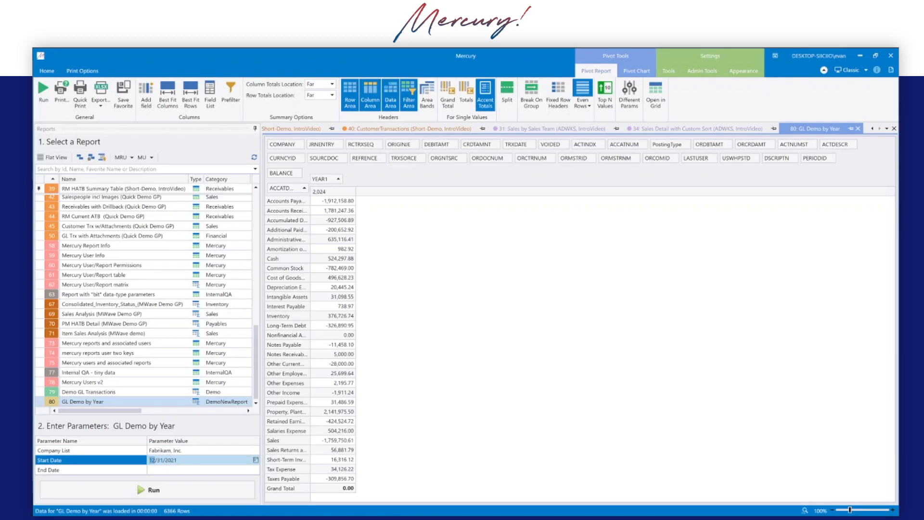
{"action": "left_click", "coordinate": [185, 469]}
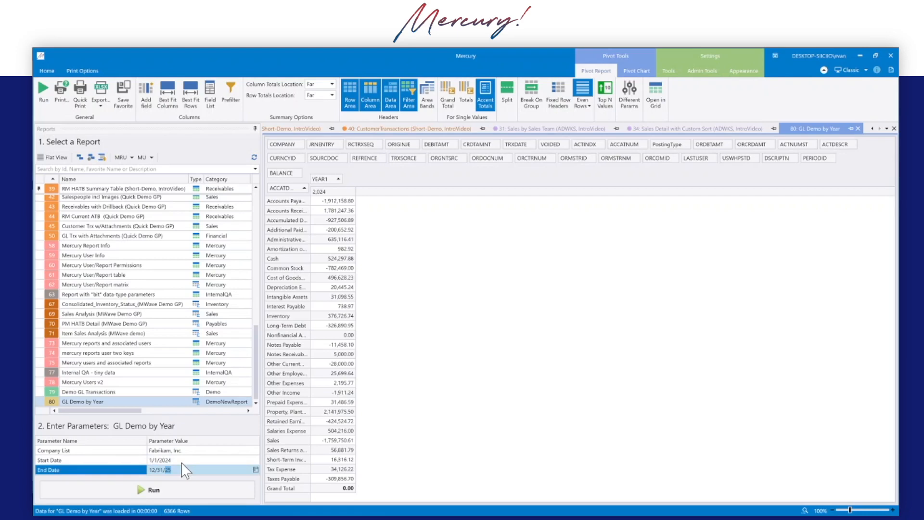
{"action": "left_click", "coordinate": [182, 491]}
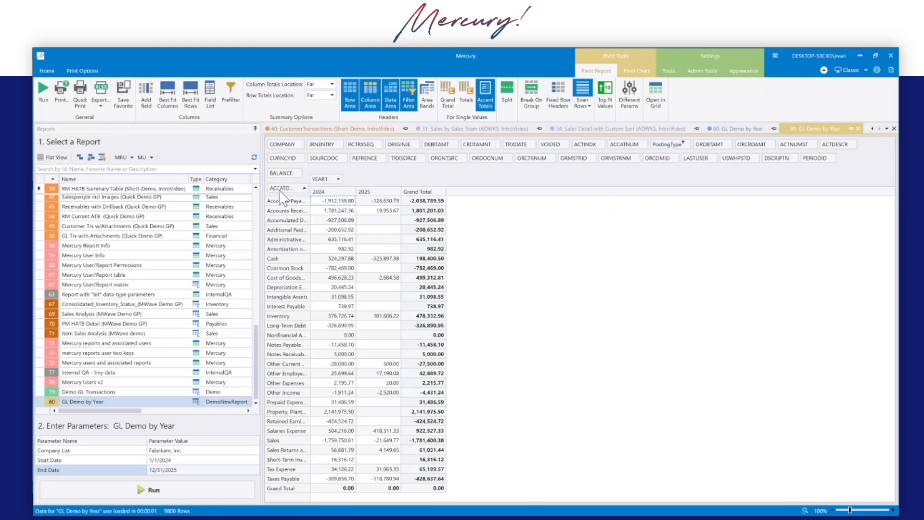
- Add the PostingType field to the pivot's row area, ahead of the account category field
{"action": "left_click_drag", "start_coordinate": [283, 195], "coordinate": [279, 196]}
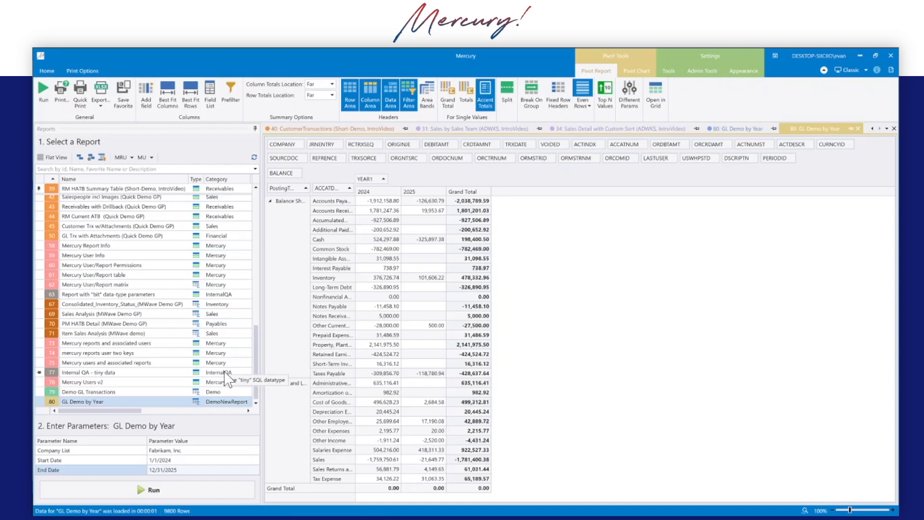
- Look through the report list and sort it by report name in ascending order
{"action": "scroll", "coordinate": [200, 336], "scroll_direction": "up", "scroll_amount": 10}
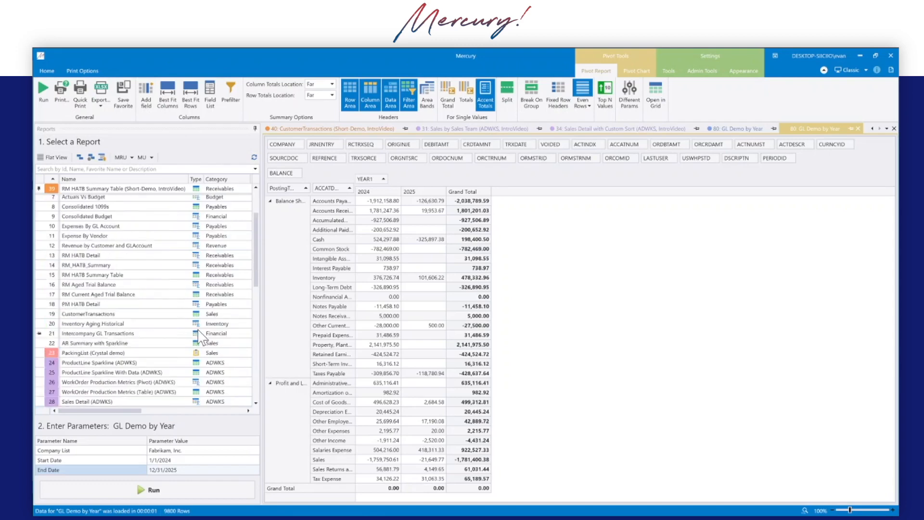
{"action": "scroll", "coordinate": [200, 336], "scroll_direction": "up", "scroll_amount": 2}
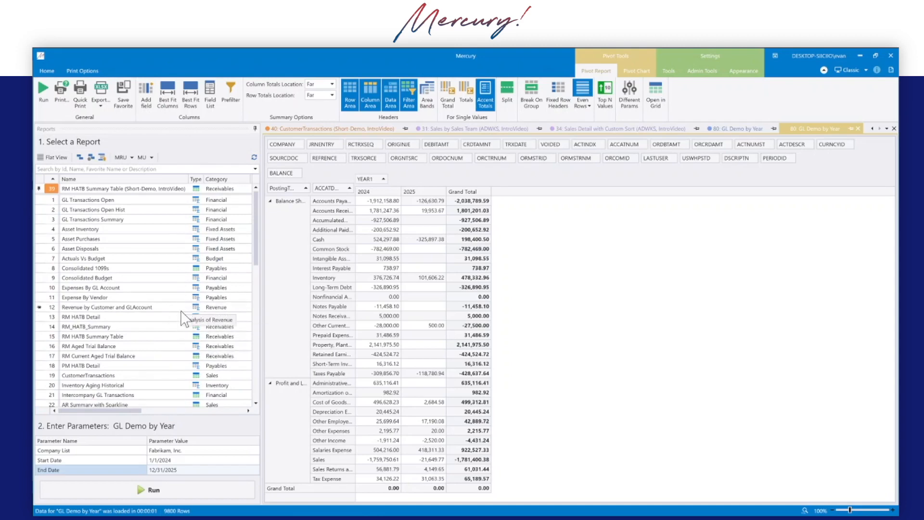
{"action": "scroll", "coordinate": [182, 317], "scroll_direction": "down", "scroll_amount": 9}
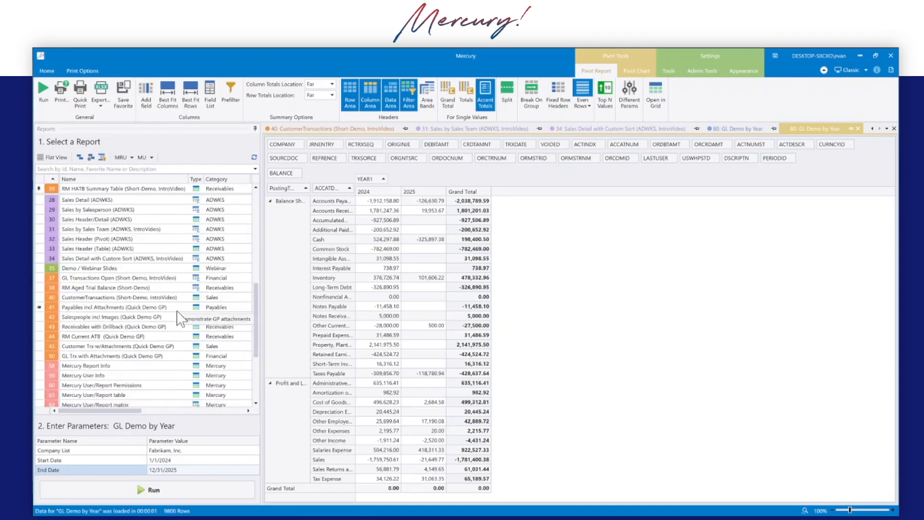
{"action": "scroll", "coordinate": [181, 318], "scroll_direction": "down", "scroll_amount": 3}
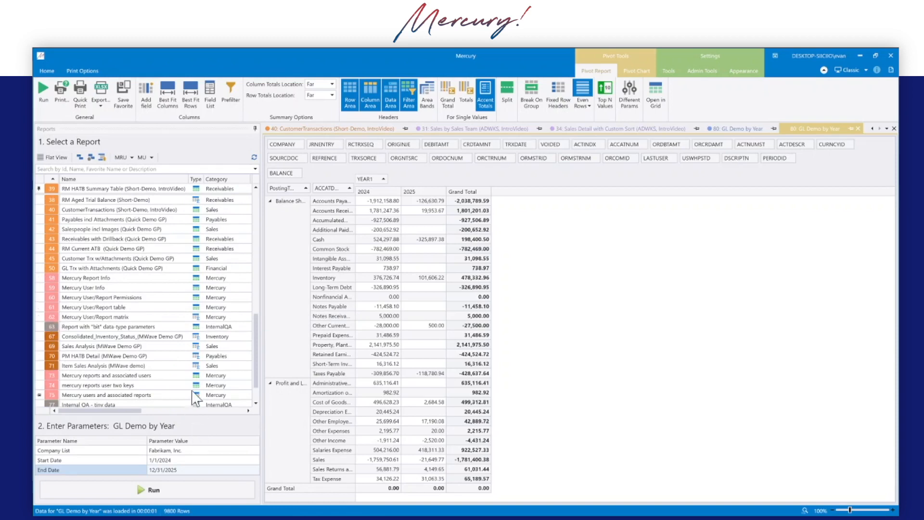
{"action": "left_click", "coordinate": [147, 179]}
- View the Company List parameter's choices and switch to the open CustomerTransactions (Short-Demo, IntroVideo) report
{"action": "left_click", "coordinate": [203, 453]}
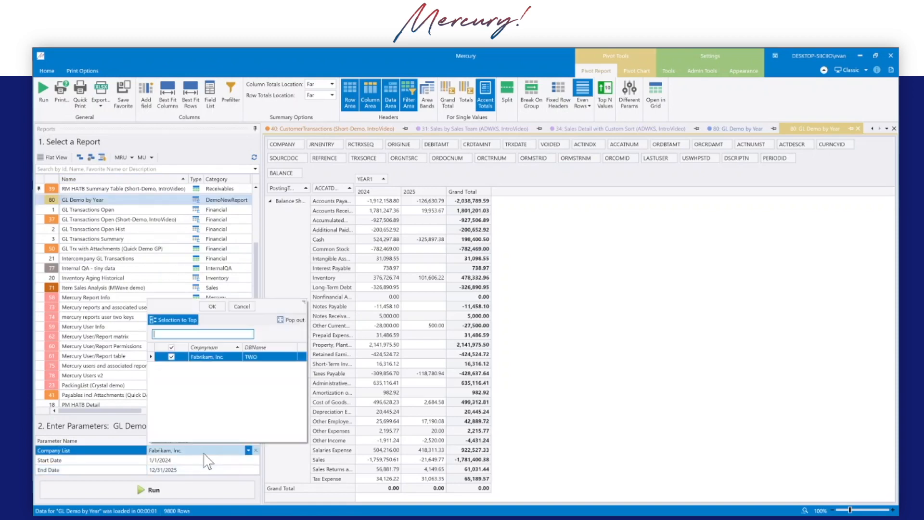
{"action": "left_click", "coordinate": [204, 452]}
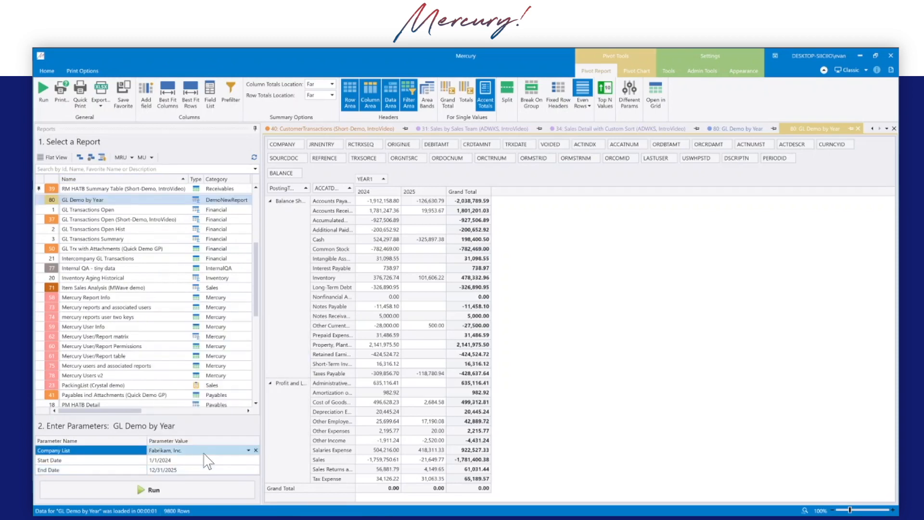
{"action": "left_click", "coordinate": [553, 249]}
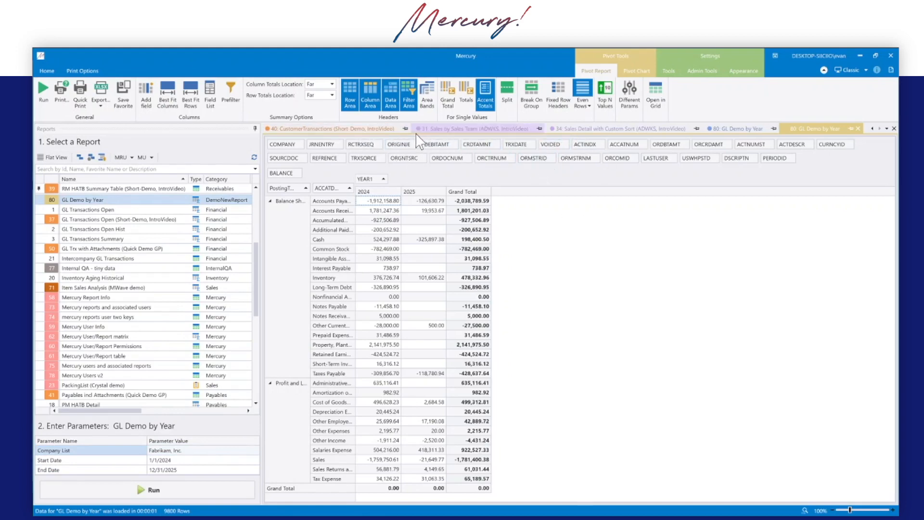
{"action": "left_click", "coordinate": [341, 131]}
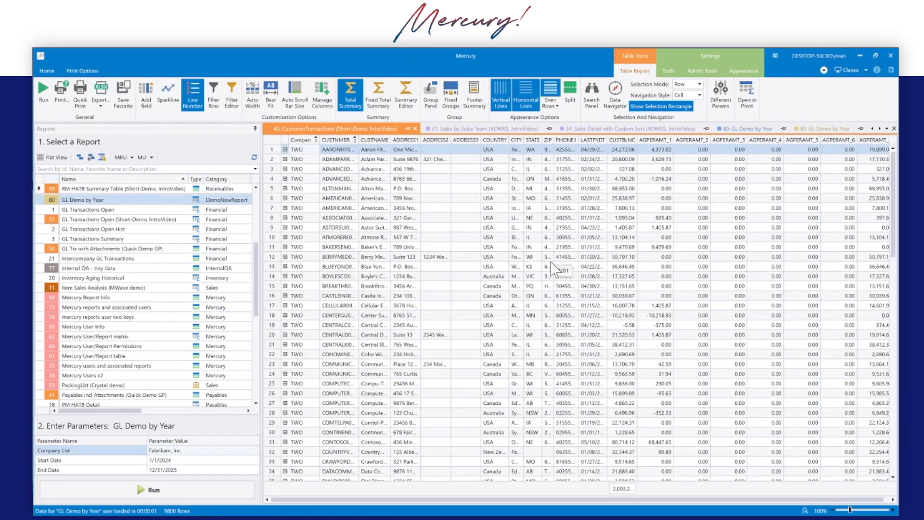